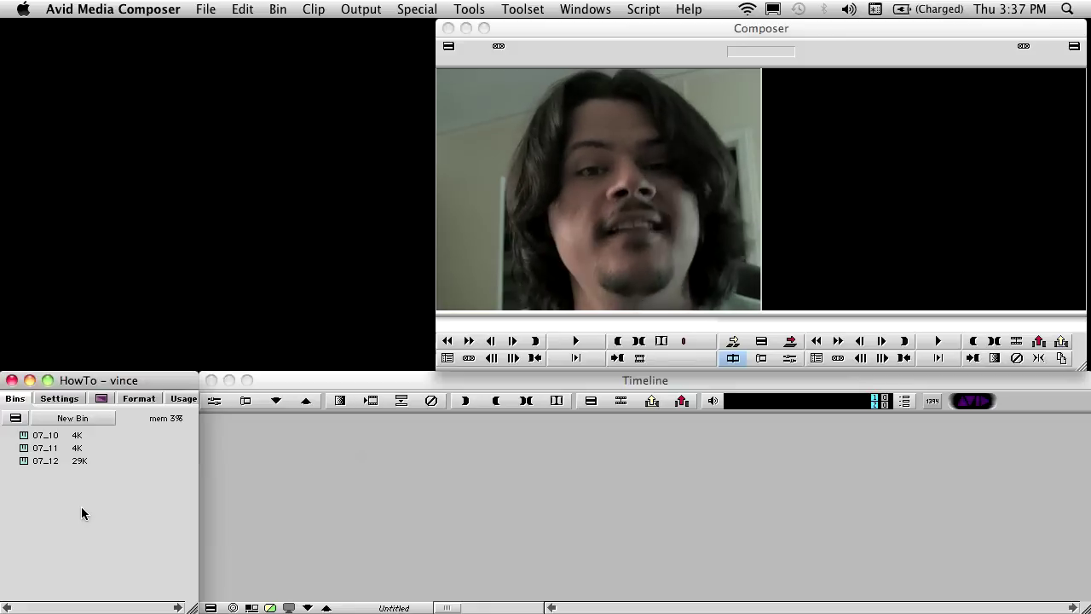
Create a new folder in the project's bin list and name it with the editor's full name.
{"action": "right_click", "coordinate": [82, 513]}
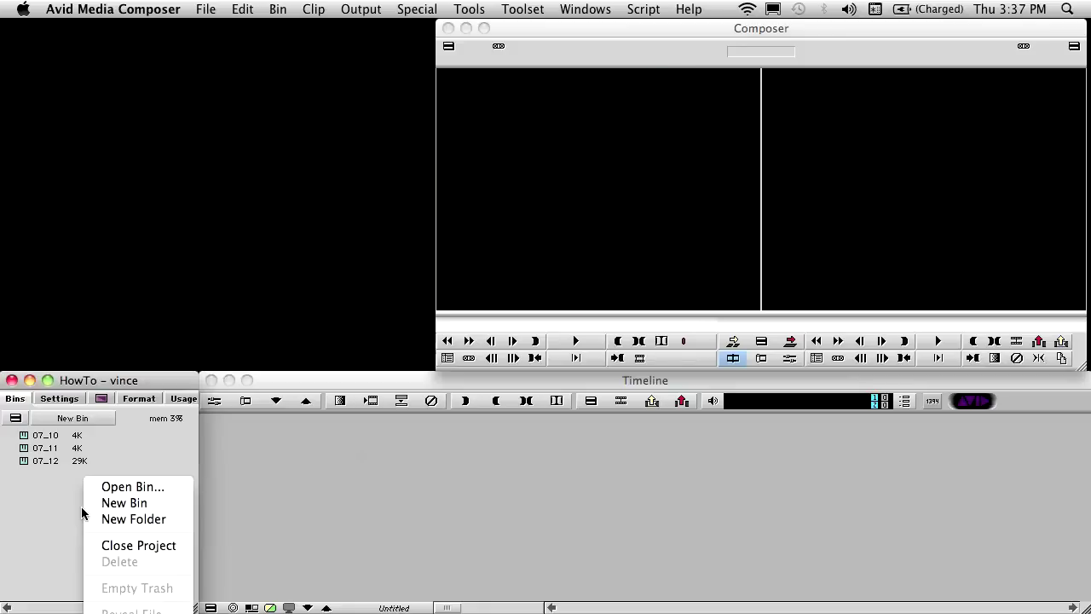
{"action": "left_click", "coordinate": [102, 519]}
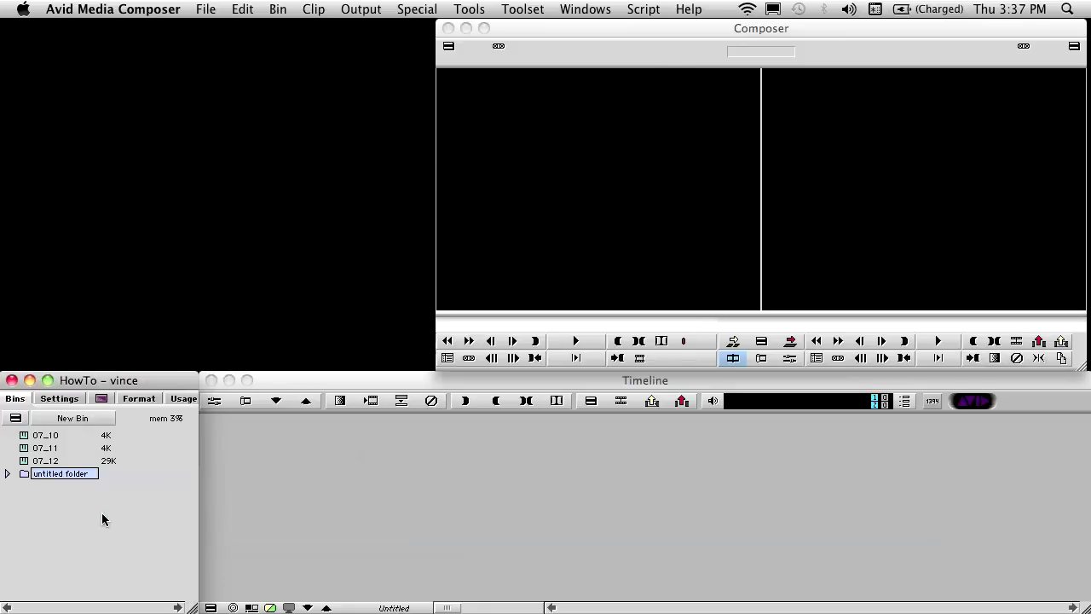
{"action": "type", "text": "VinceRocca"}
{"action": "key", "text": "Return"}
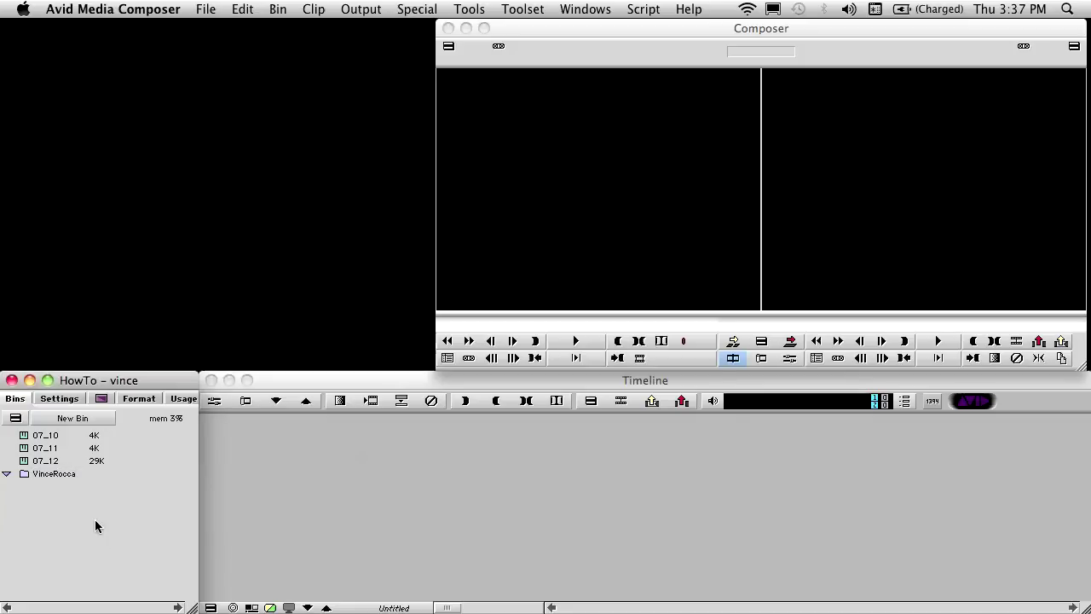
Create a new bin in the project and name it 07_12Map.
{"action": "left_click", "coordinate": [81, 418]}
{"action": "type", "text": "07"}
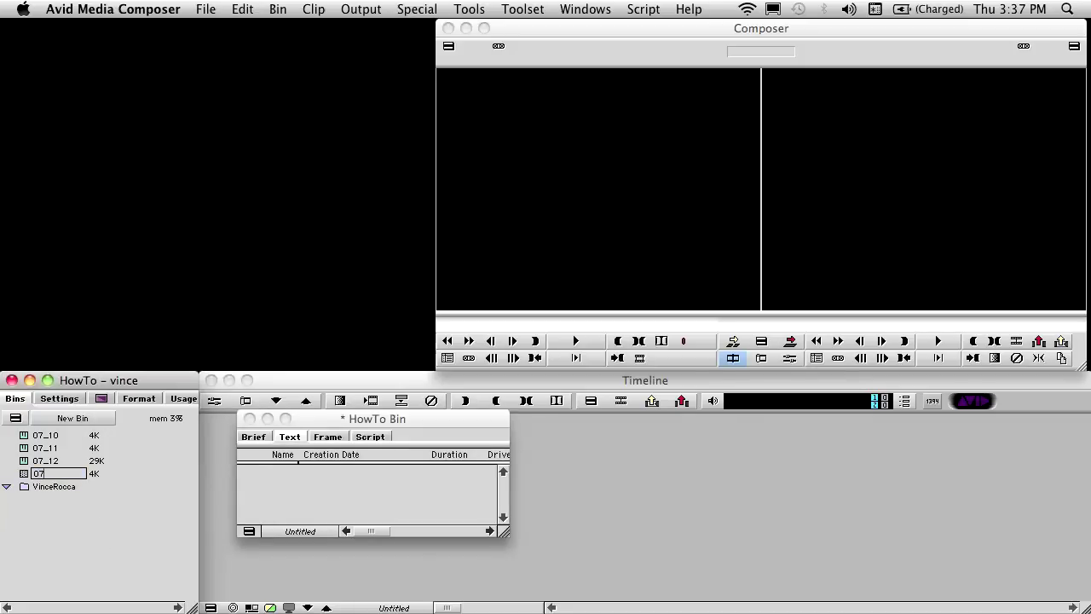
{"action": "type", "text": "_12Map"}
{"action": "left_click", "coordinate": [112, 572]}
Copy all the clips from the 07_12 bin into the 07_12Map bin and close the 07_12 bin.
{"action": "double_click", "coordinate": [24, 462]}
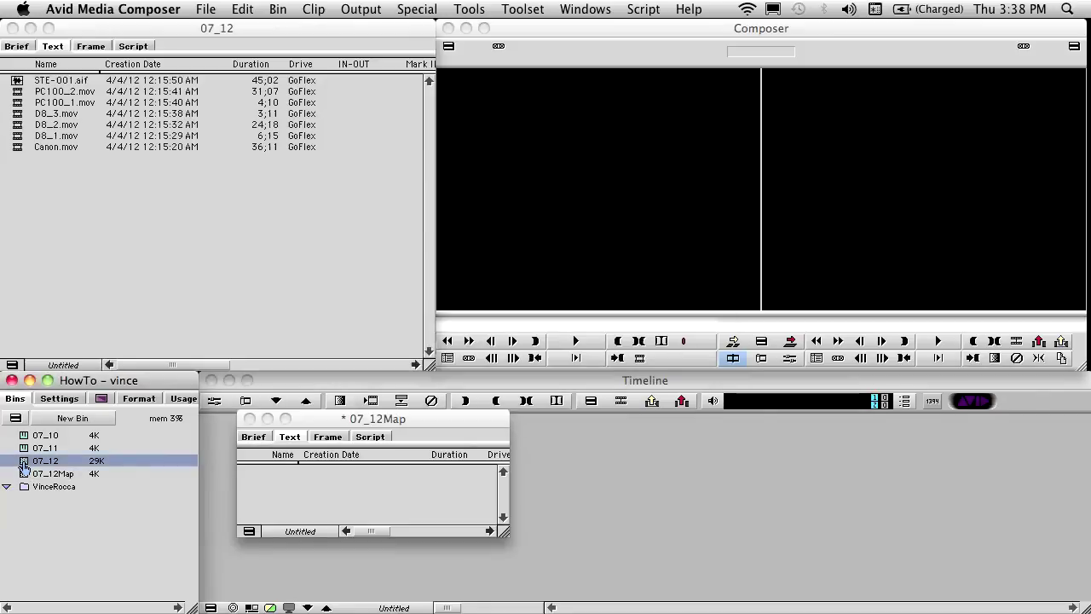
{"action": "key", "text": "super+a"}
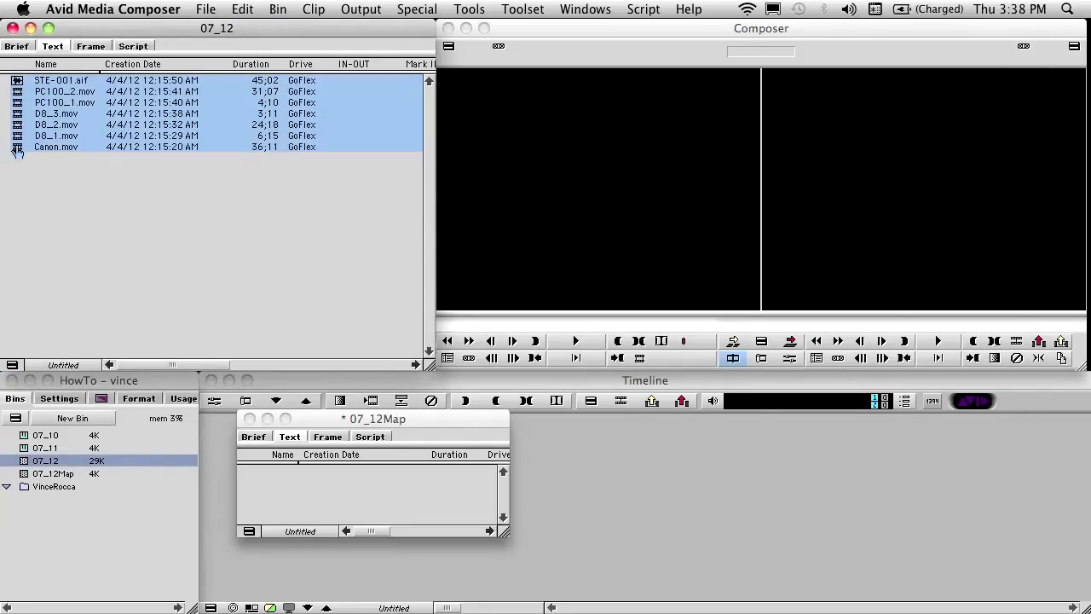
{"action": "left_click_drag", "start_coordinate": [18, 150], "coordinate": [275, 492]}
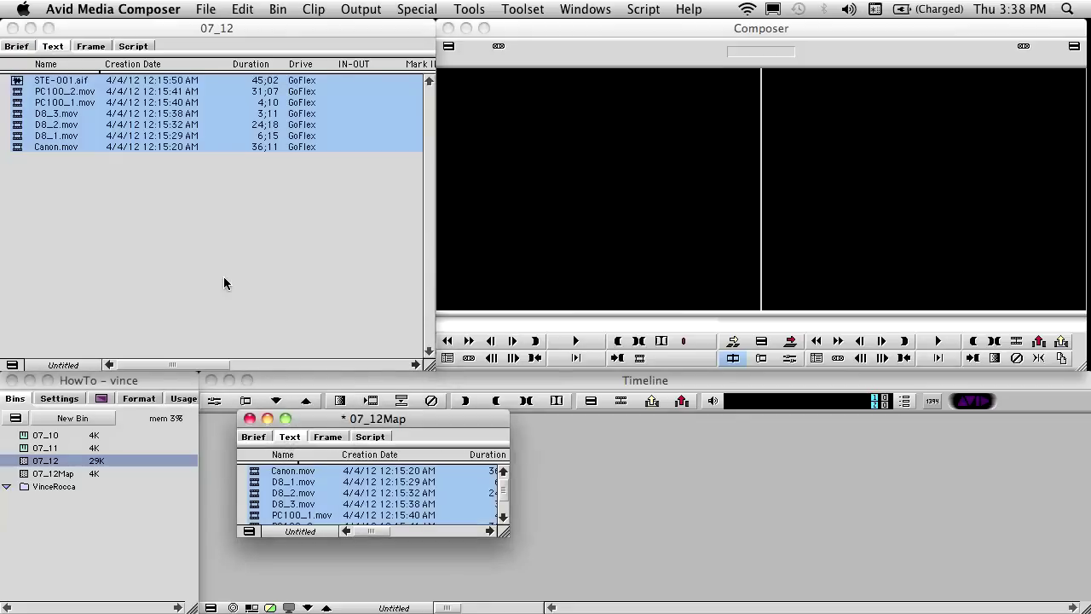
{"action": "left_click", "coordinate": [13, 29]}
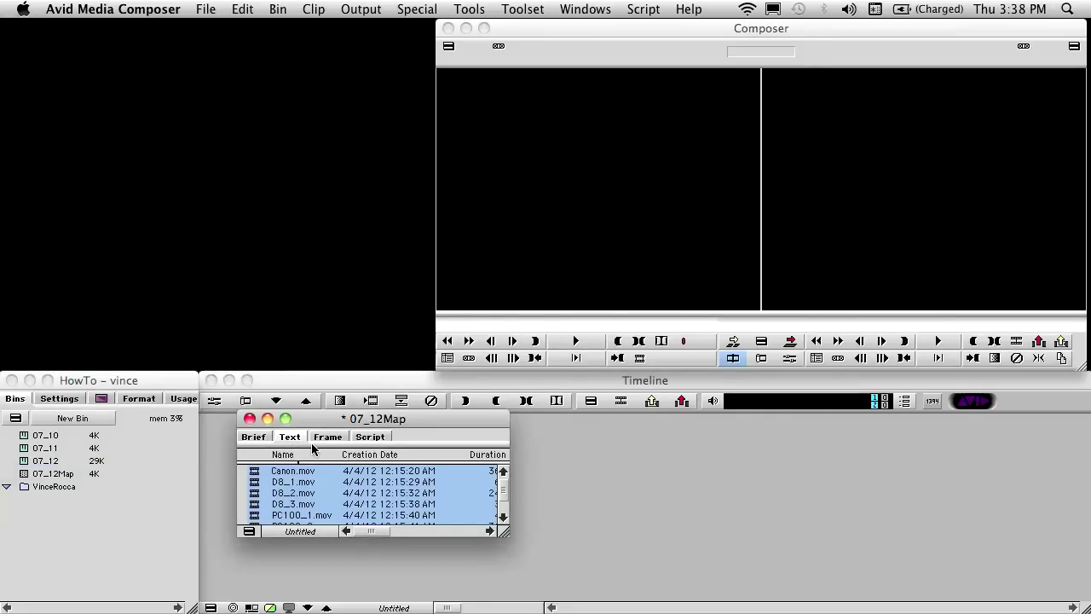
Enlarge the 07_12Map bin window to fill the empty area beside the Composer, and file that bin inside the new folder.
{"action": "left_click_drag", "start_coordinate": [314, 419], "coordinate": [80, 18]}
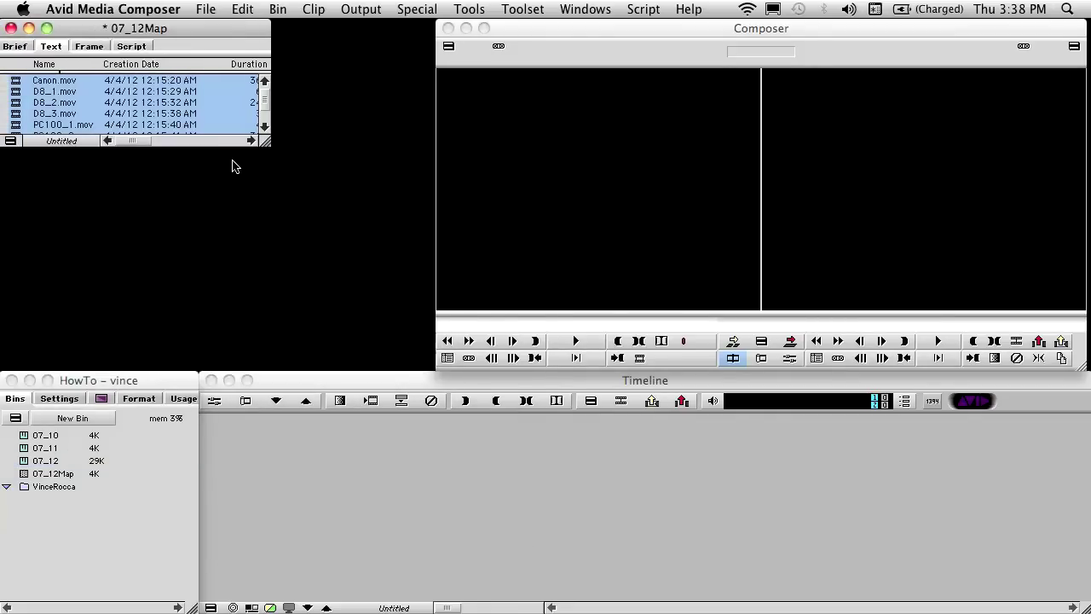
{"action": "left_click_drag", "start_coordinate": [265, 142], "coordinate": [432, 370]}
{"action": "left_click_drag", "start_coordinate": [41, 473], "coordinate": [34, 487]}
{"action": "left_click", "coordinate": [188, 256]}
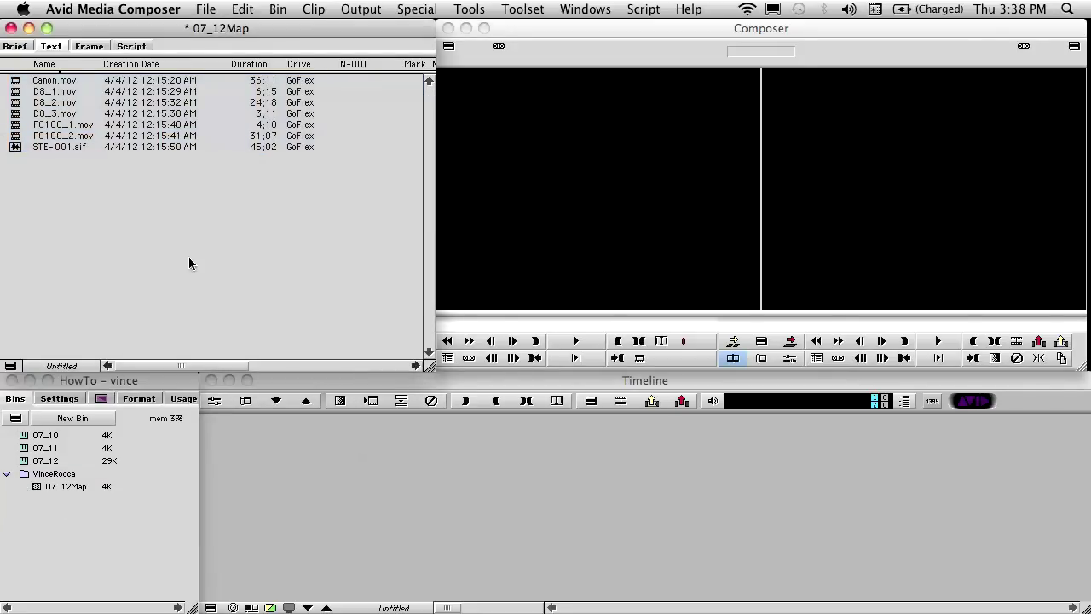
Remove the Creation Date, Drive, IN-OUT and Mark OUT columns from the 07_12Map bin.
{"action": "left_click", "coordinate": [128, 67]}
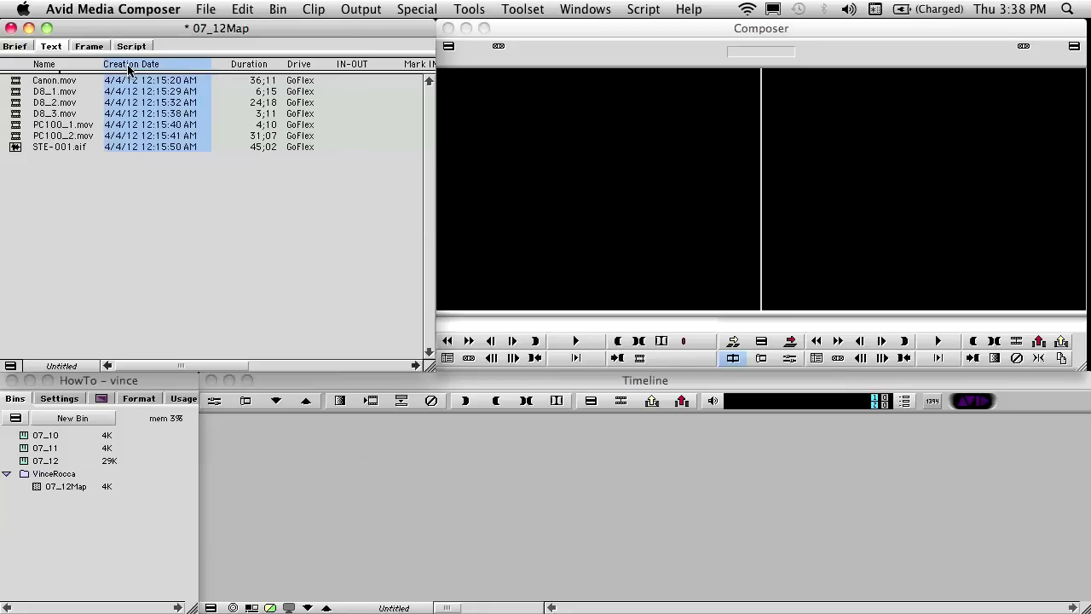
{"action": "key", "text": "Delete"}
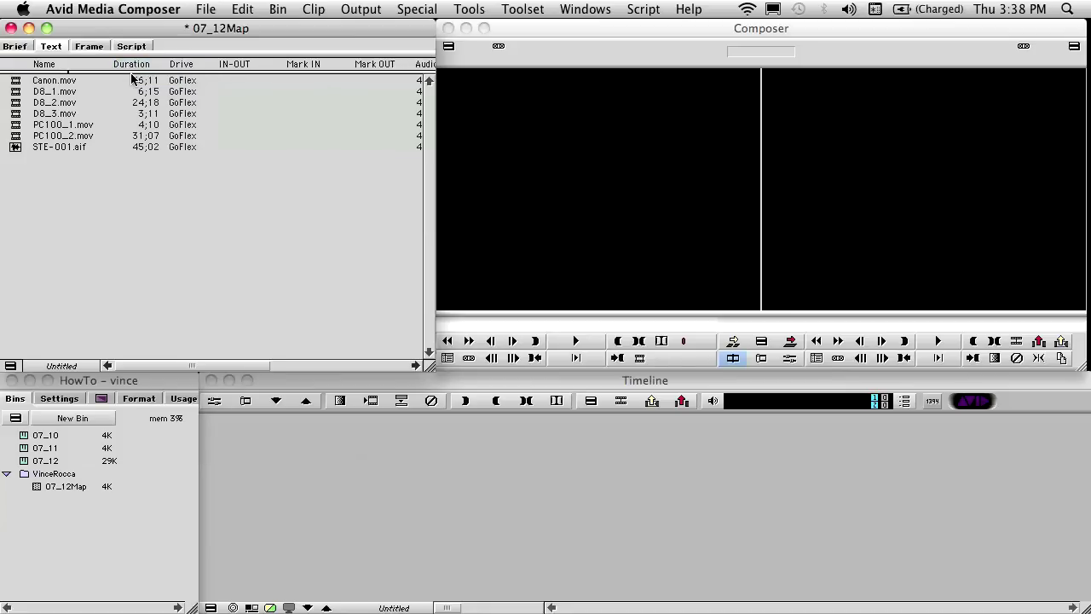
{"action": "left_click", "coordinate": [177, 68]}
{"action": "key", "text": "Delete"}
{"action": "left_click", "coordinate": [181, 68]}
{"action": "key", "text": "Delete"}
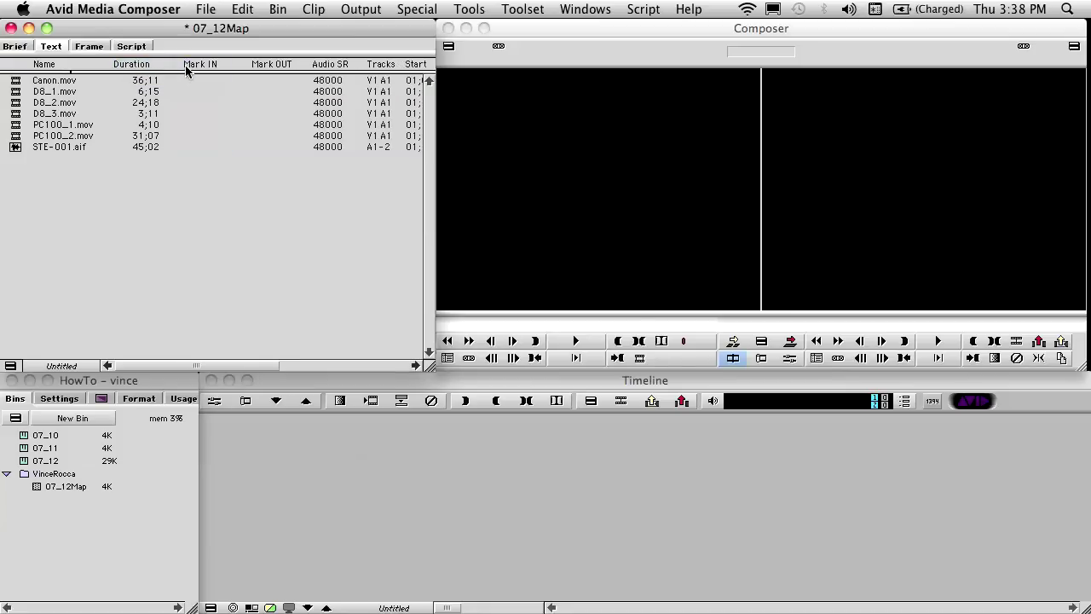
{"action": "left_click", "coordinate": [256, 67]}
{"action": "key", "text": "Delete"}
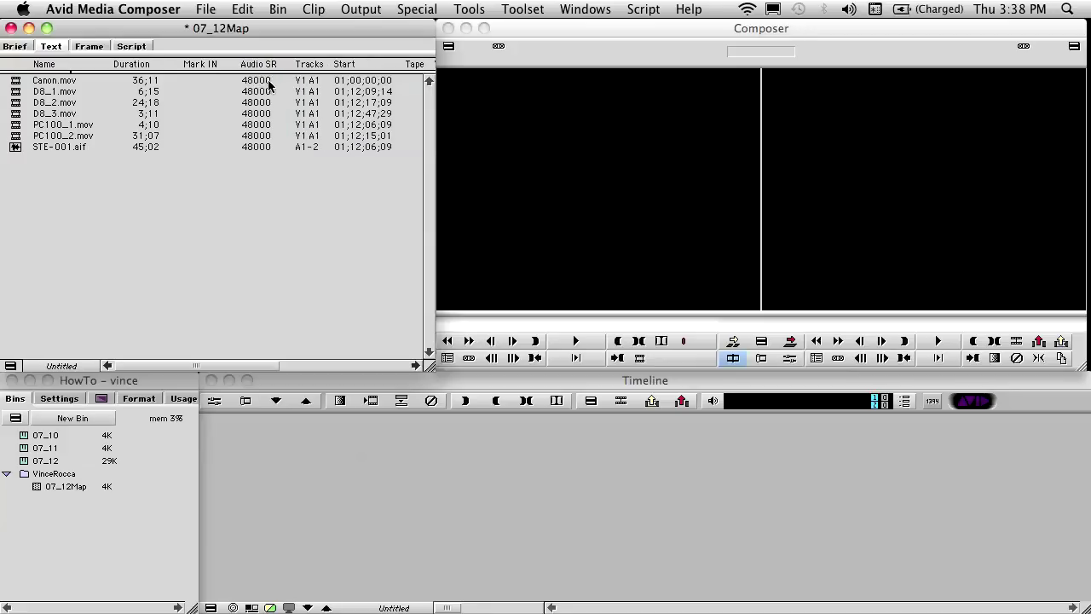
Remove the Audio SR, Tracks, Start, Tape, Video and TapeID columns from the 07_12Map bin.
{"action": "left_click", "coordinate": [268, 68]}
{"action": "key", "text": "Delete"}
{"action": "left_click", "coordinate": [268, 68]}
{"action": "key", "text": "Delete"}
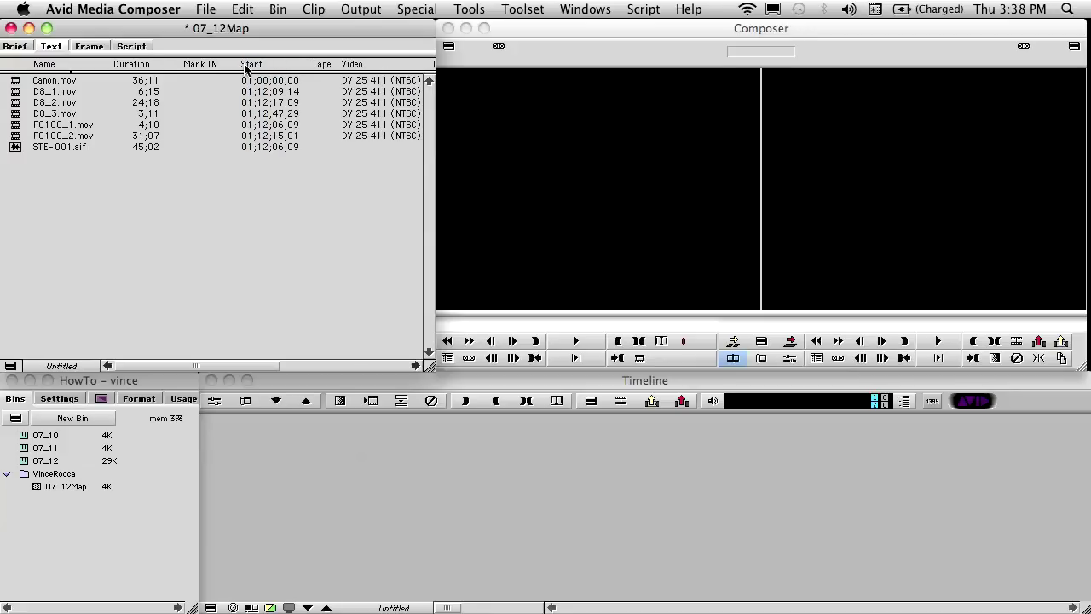
{"action": "left_click", "coordinate": [246, 66]}
{"action": "key", "text": "Delete"}
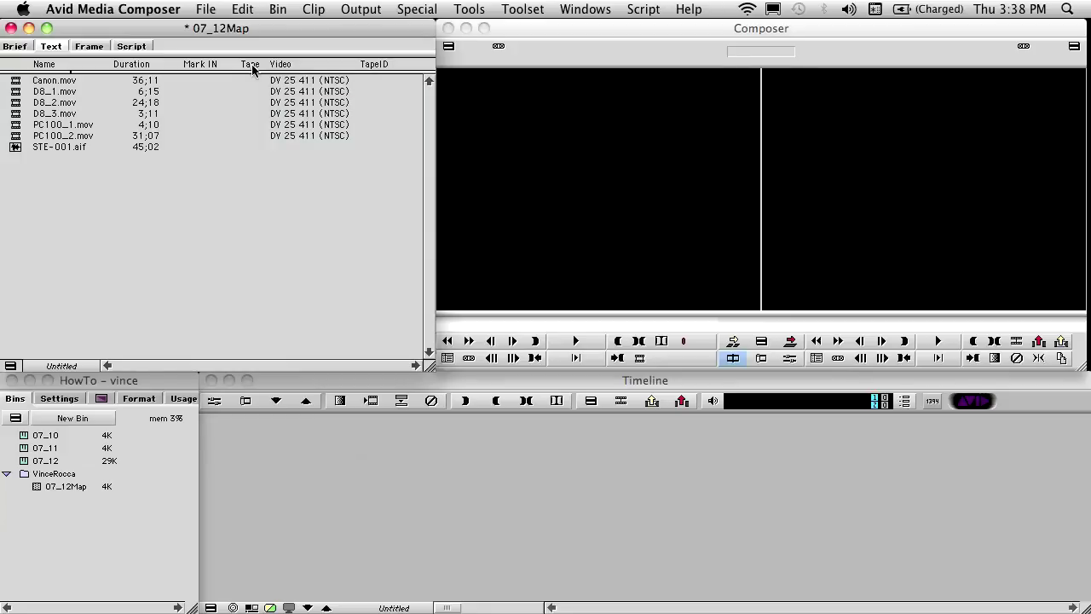
{"action": "left_click", "coordinate": [251, 67]}
{"action": "key", "text": "Delete"}
{"action": "key", "text": "Delete"}
{"action": "key", "text": "Delete"}
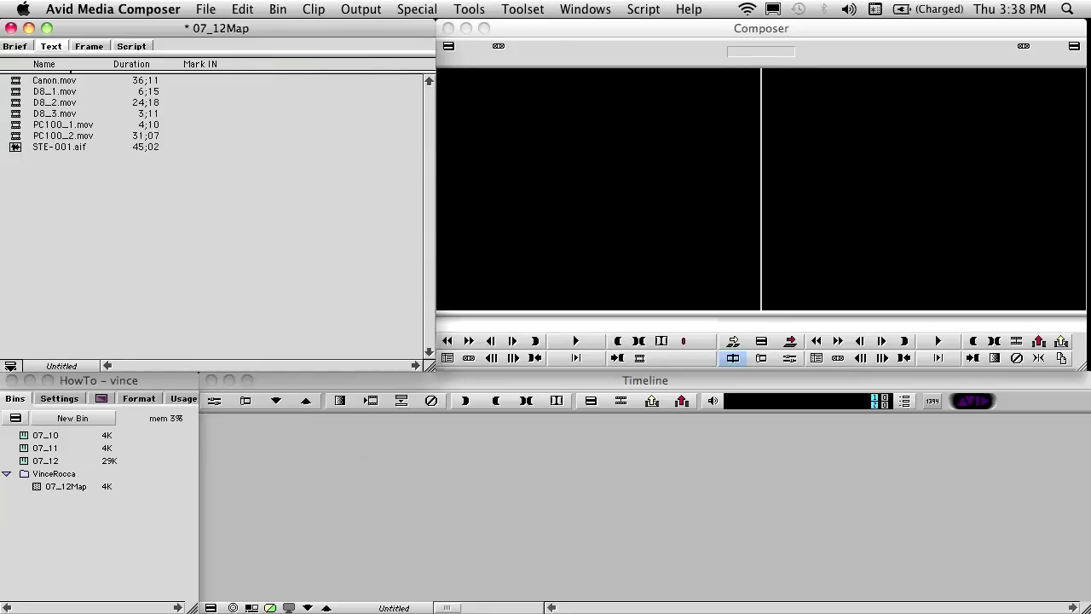
Add the Auxiliary TC1 and Start columns to the columns displayed in the 07_12Map bin.
{"action": "left_click", "coordinate": [11, 365]}
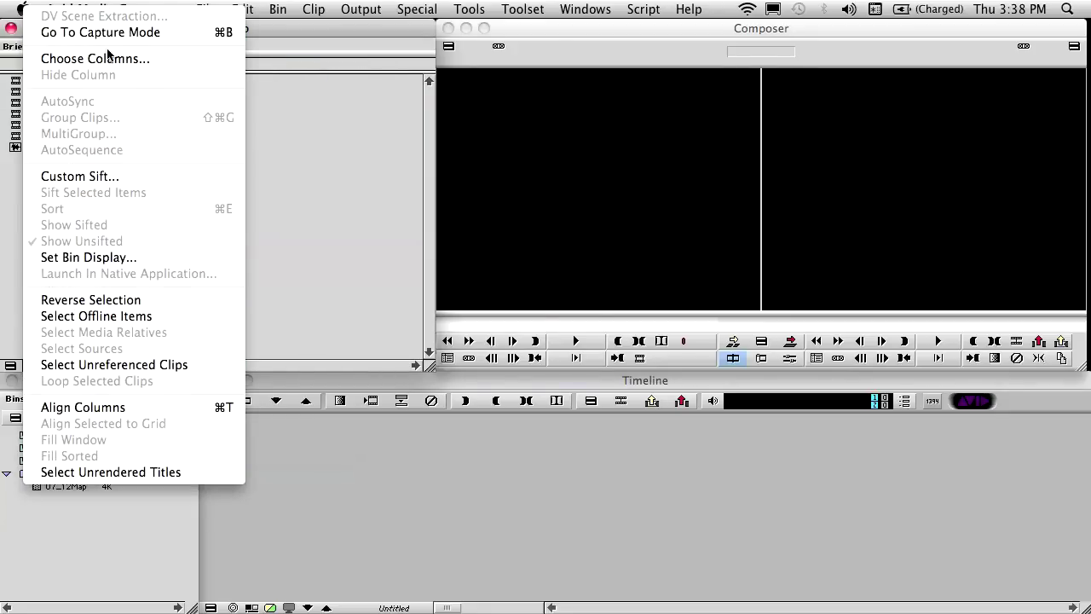
{"action": "left_click", "coordinate": [96, 58]}
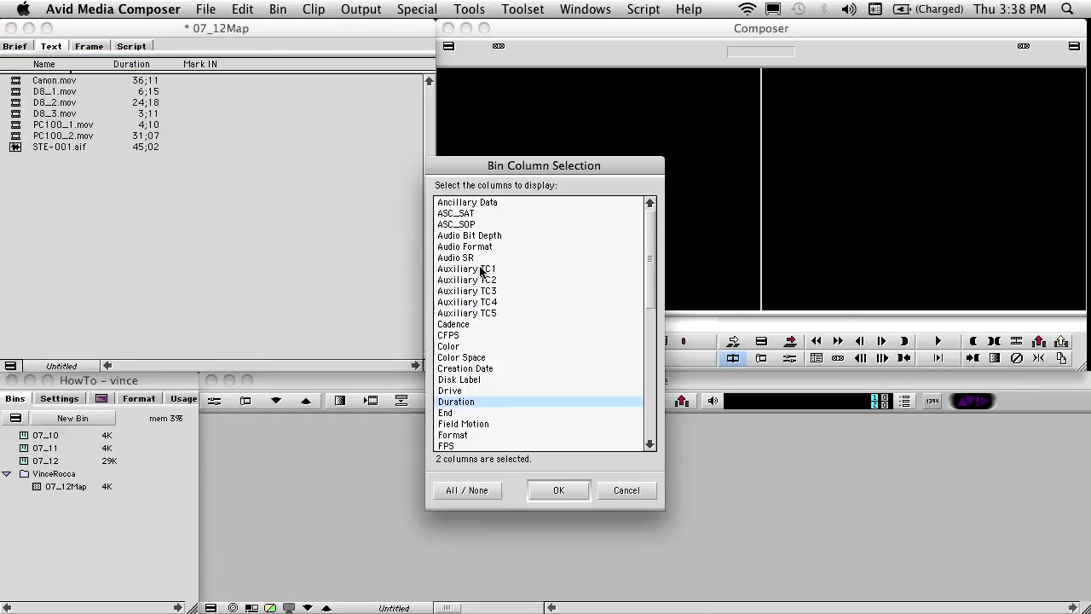
{"action": "left_click", "coordinate": [488, 270]}
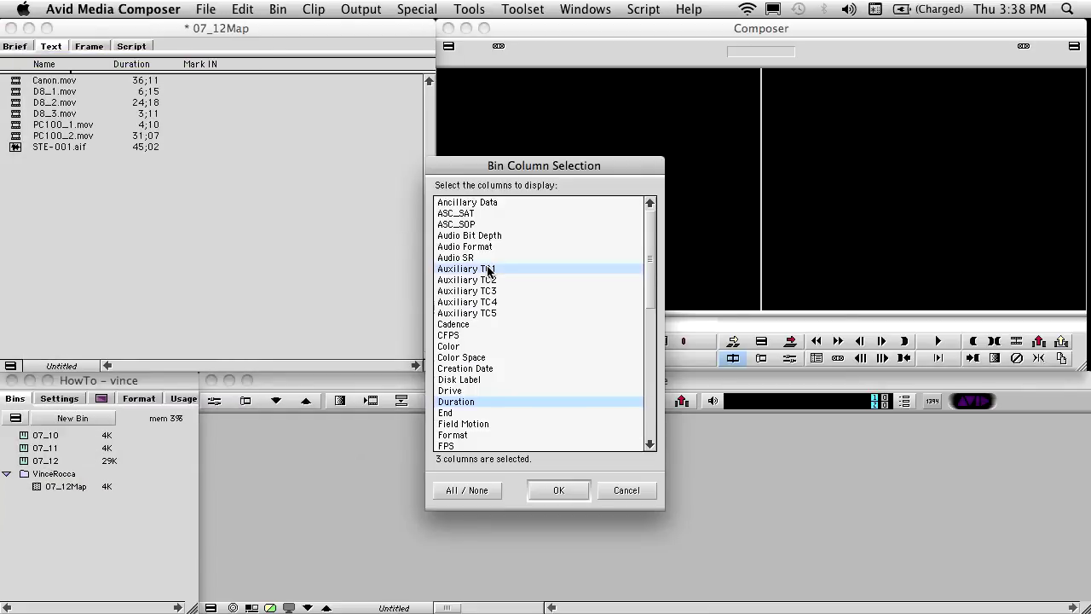
{"action": "left_click", "coordinate": [653, 425]}
{"action": "left_click", "coordinate": [460, 446]}
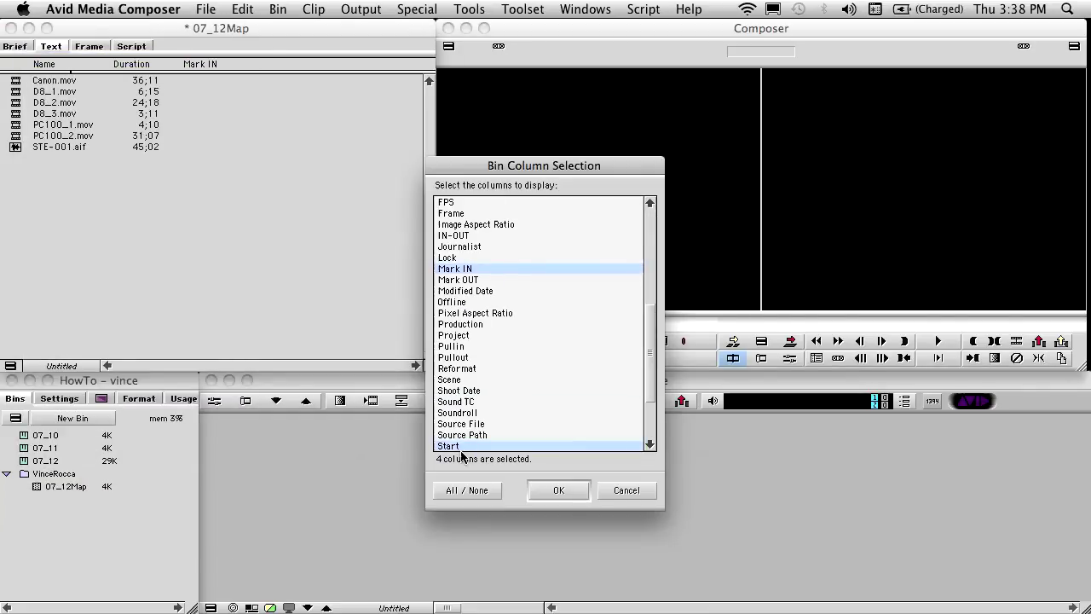
{"action": "left_click", "coordinate": [559, 490]}
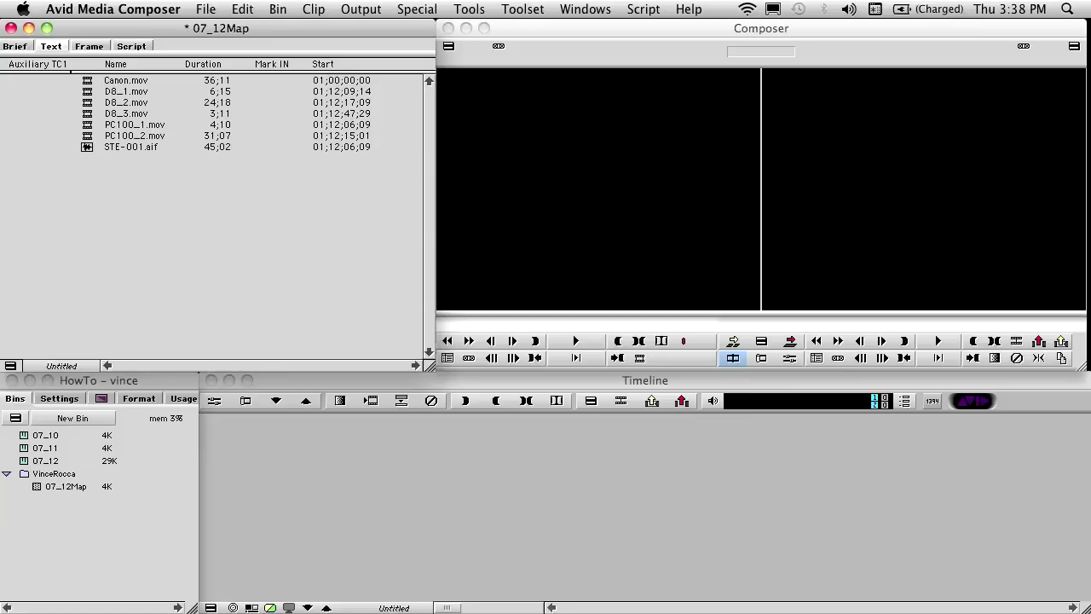
Reorder the bin columns to Name, Mark IN, Auxiliary TC1, Start, Duration, and align them.
{"action": "left_click_drag", "start_coordinate": [65, 66], "coordinate": [341, 65]}
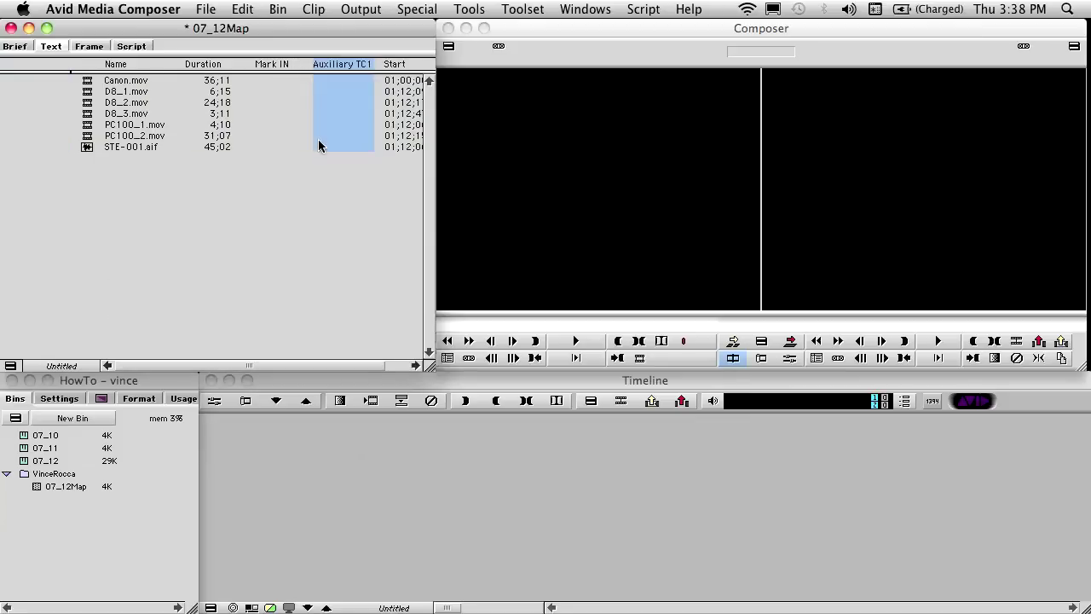
{"action": "left_click_drag", "start_coordinate": [379, 366], "coordinate": [425, 365]}
{"action": "left_click_drag", "start_coordinate": [176, 68], "coordinate": [410, 70]}
{"action": "left_click", "coordinate": [11, 364]}
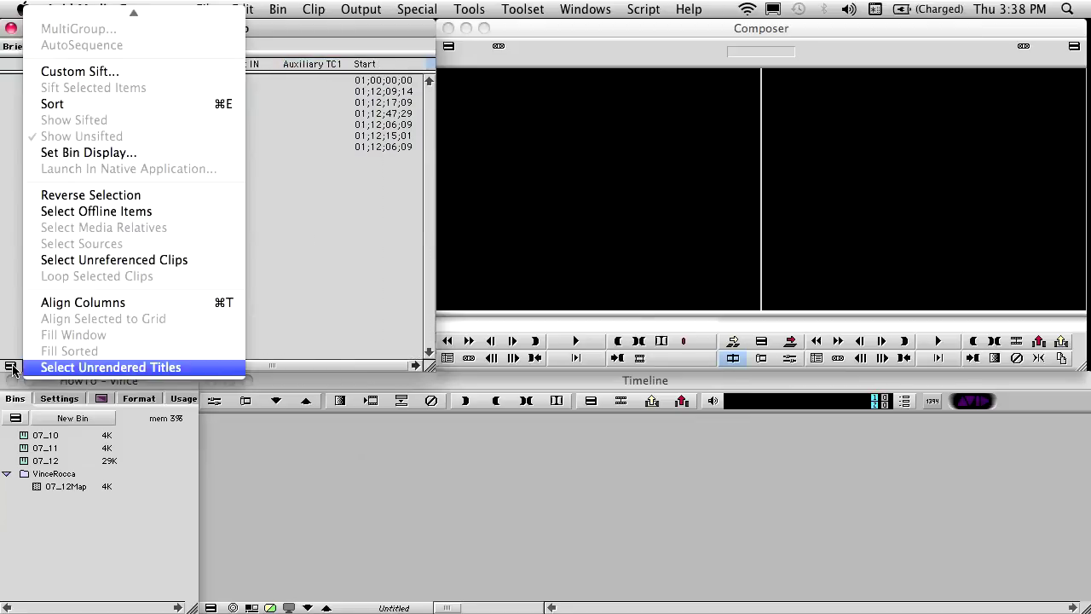
{"action": "left_click", "coordinate": [87, 303]}
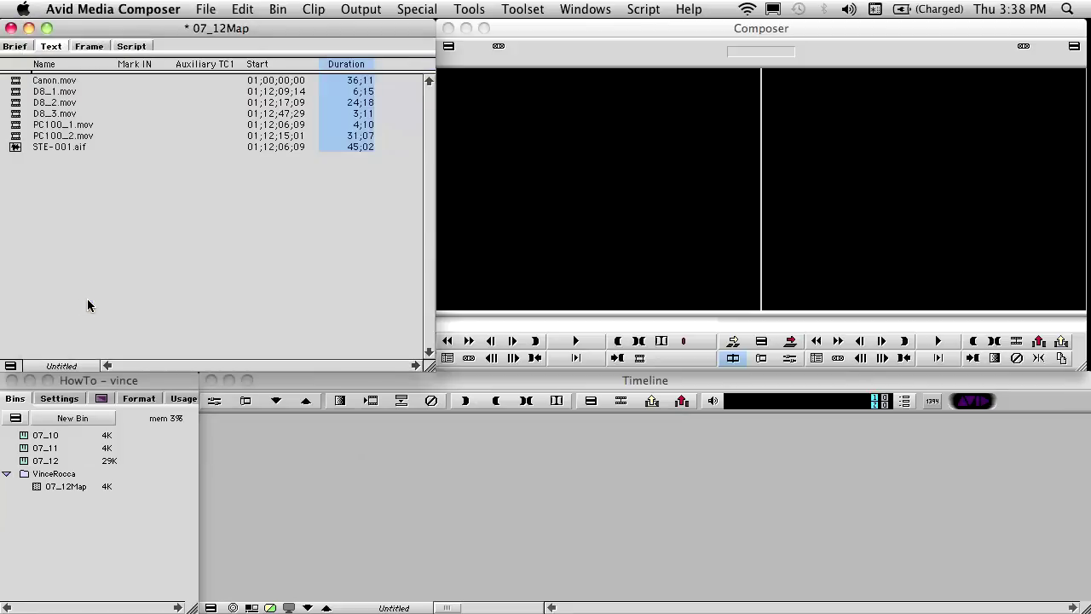
{"action": "left_click", "coordinate": [232, 207]}
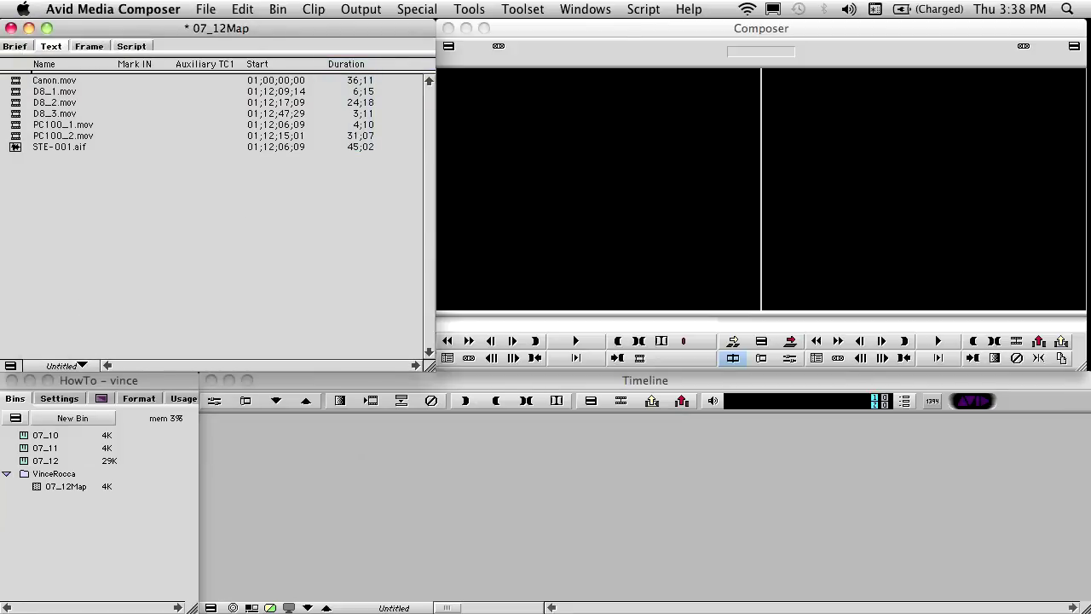
Save the current column layout as a bin view named MultiGroup.
{"action": "left_click", "coordinate": [83, 367]}
{"action": "left_click", "coordinate": [107, 352]}
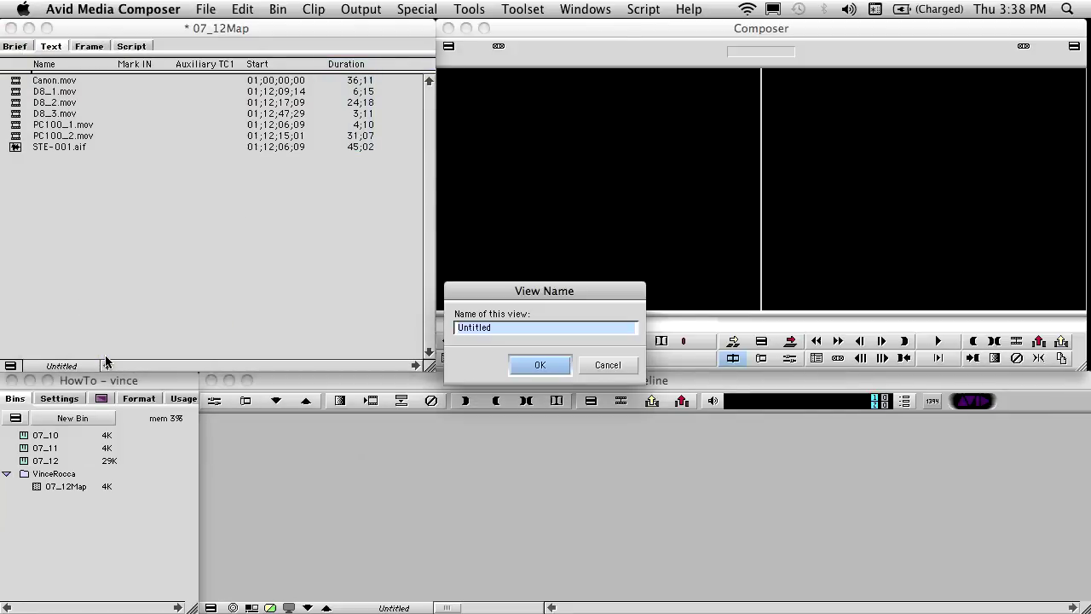
{"action": "type", "text": "MultiCroup"}
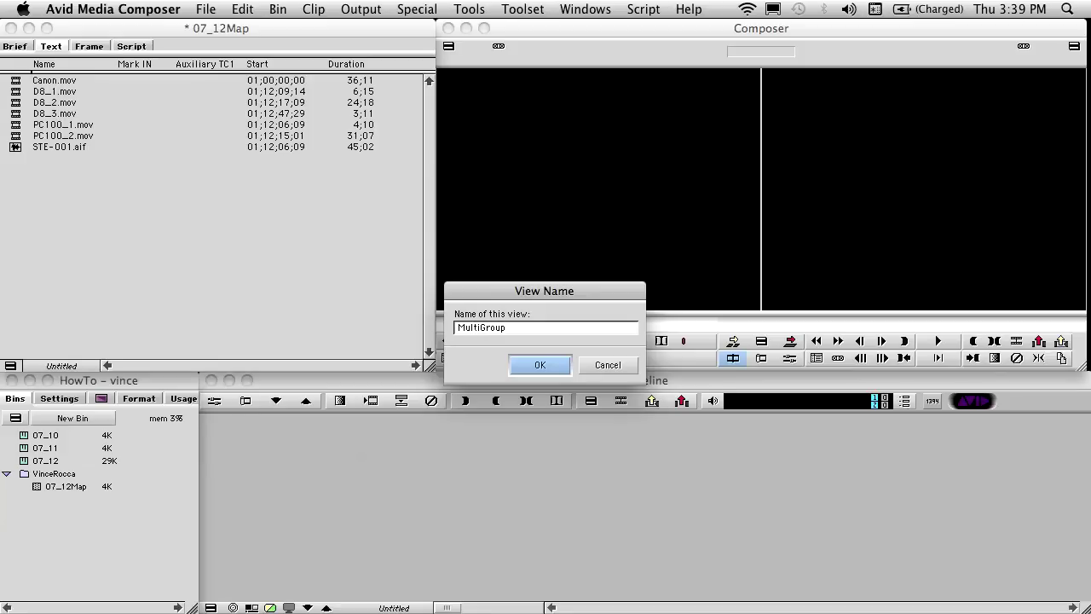
{"action": "key", "text": "Return"}
Compare the bin in other views such as Statistics, ending on the MultiGroup view.
{"action": "left_click_drag", "start_coordinate": [49, 366], "coordinate": [121, 329]}
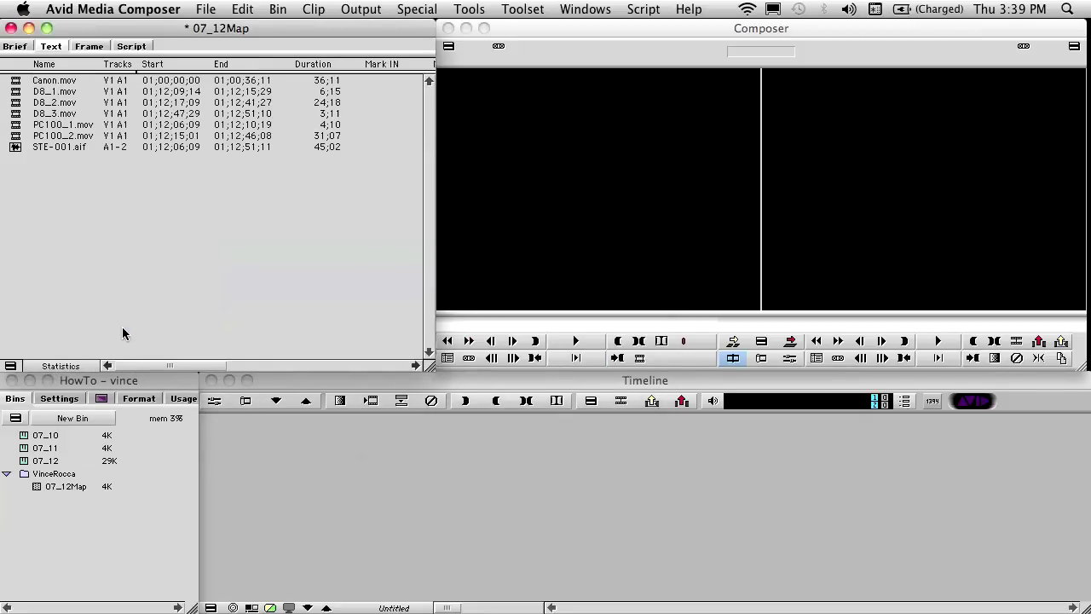
{"action": "left_click", "coordinate": [81, 367]}
{"action": "left_click", "coordinate": [132, 228]}
{"action": "left_click_drag", "start_coordinate": [134, 366], "coordinate": [43, 362]}
{"action": "left_click", "coordinate": [65, 366]}
{"action": "left_click", "coordinate": [155, 308]}
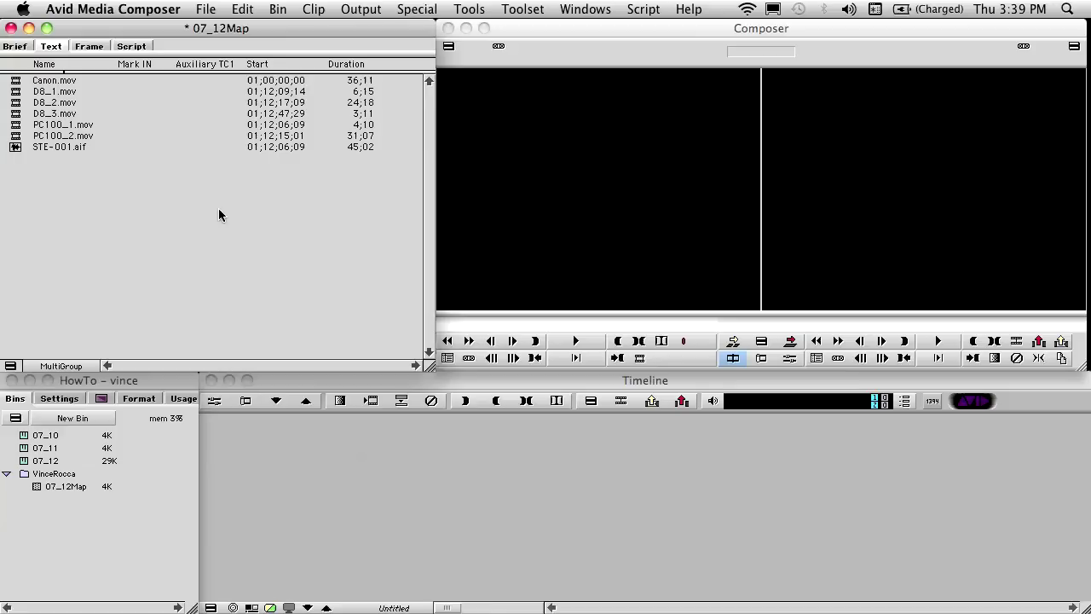
Review the footage from each camera by loading Canon.mov, D8_1.mov and PC100_1.mov in the source monitor.
{"action": "double_click", "coordinate": [14, 81]}
{"action": "left_click", "coordinate": [473, 323]}
{"action": "left_click_drag", "start_coordinate": [476, 323], "coordinate": [372, 318]}
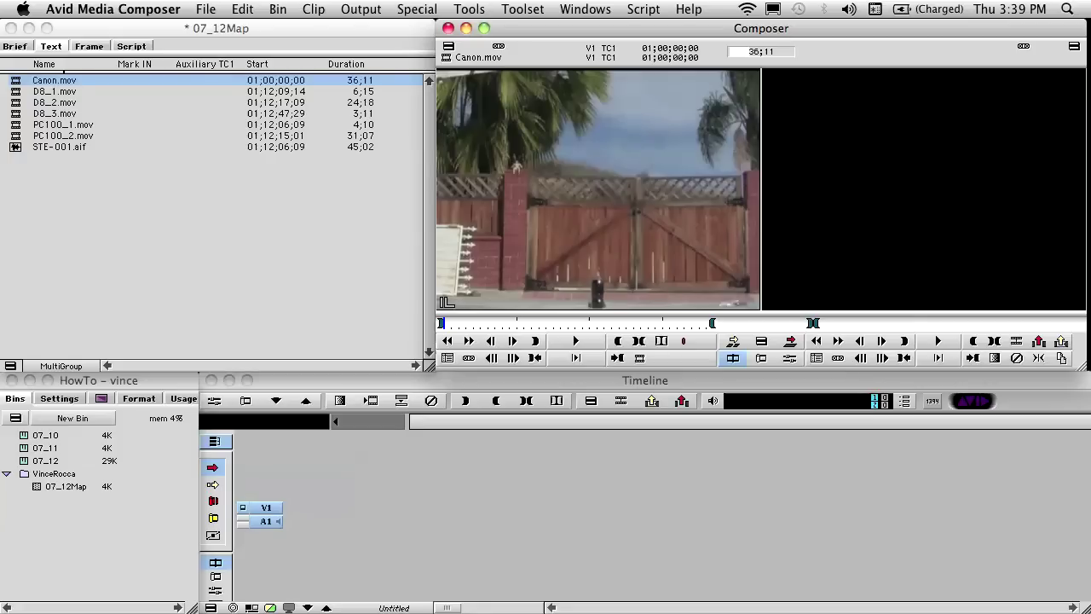
{"action": "double_click", "coordinate": [19, 94]}
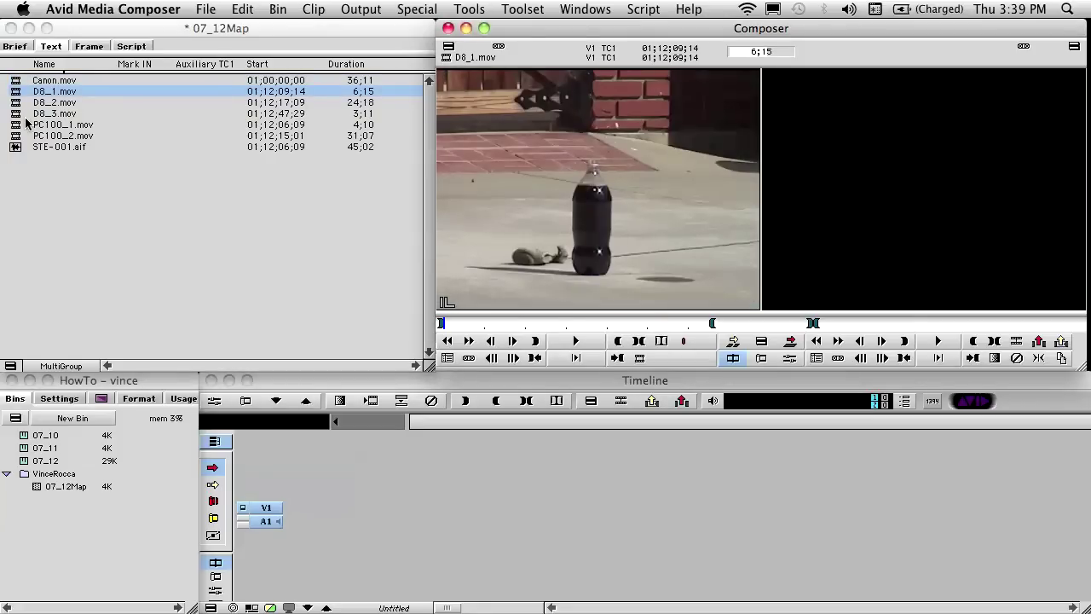
{"action": "double_click", "coordinate": [19, 126]}
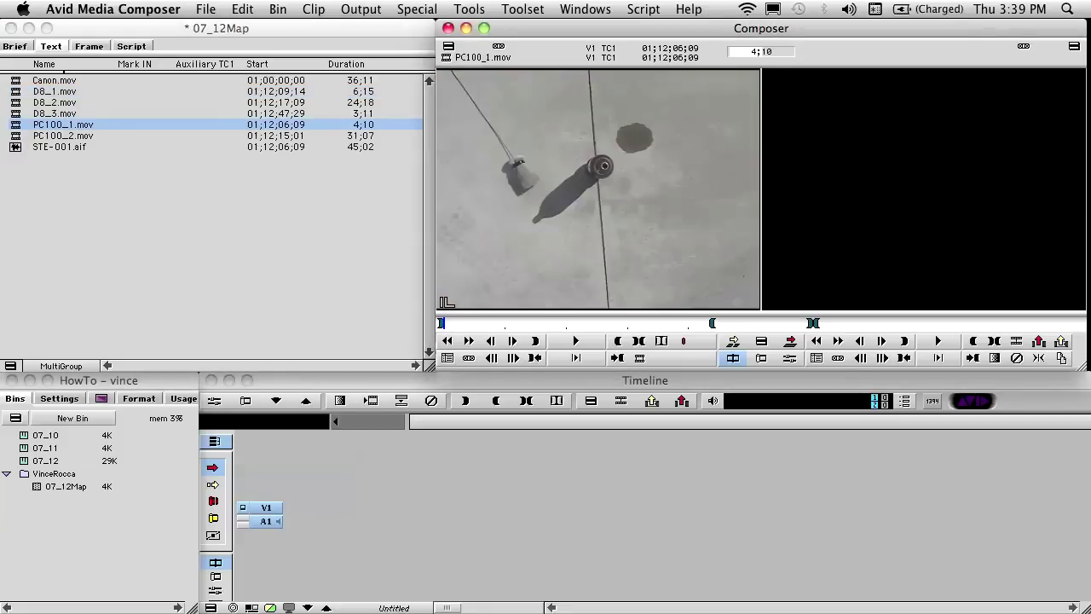
AutoSequence the D8_1.mov, D8_2.mov and D8_3.mov clips into one sequence.
{"action": "left_click", "coordinate": [13, 94]}
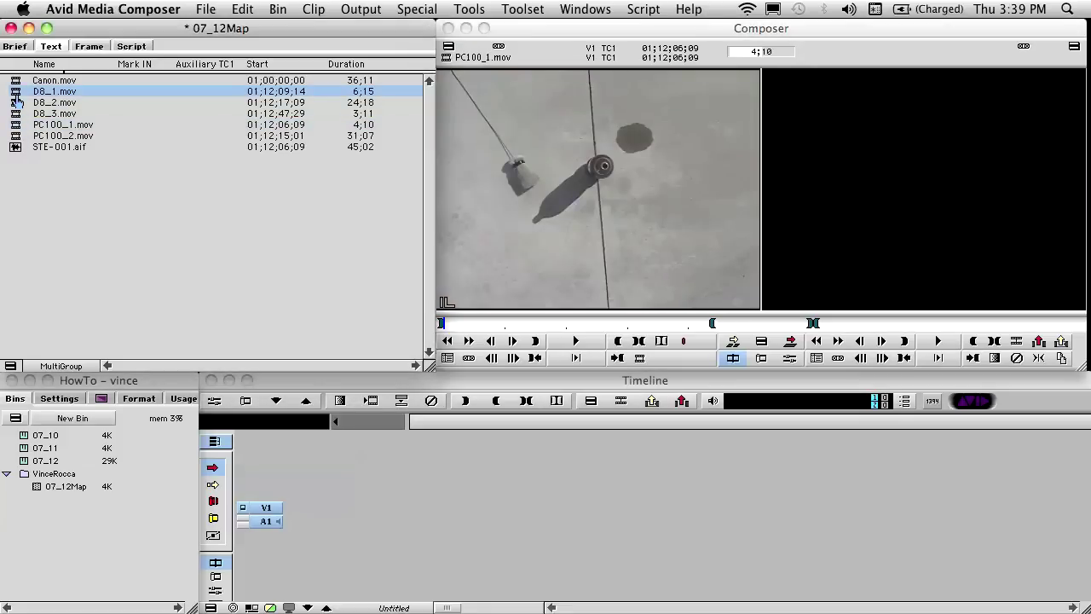
{"action": "left_click", "coordinate": [17, 113], "text": "shift"}
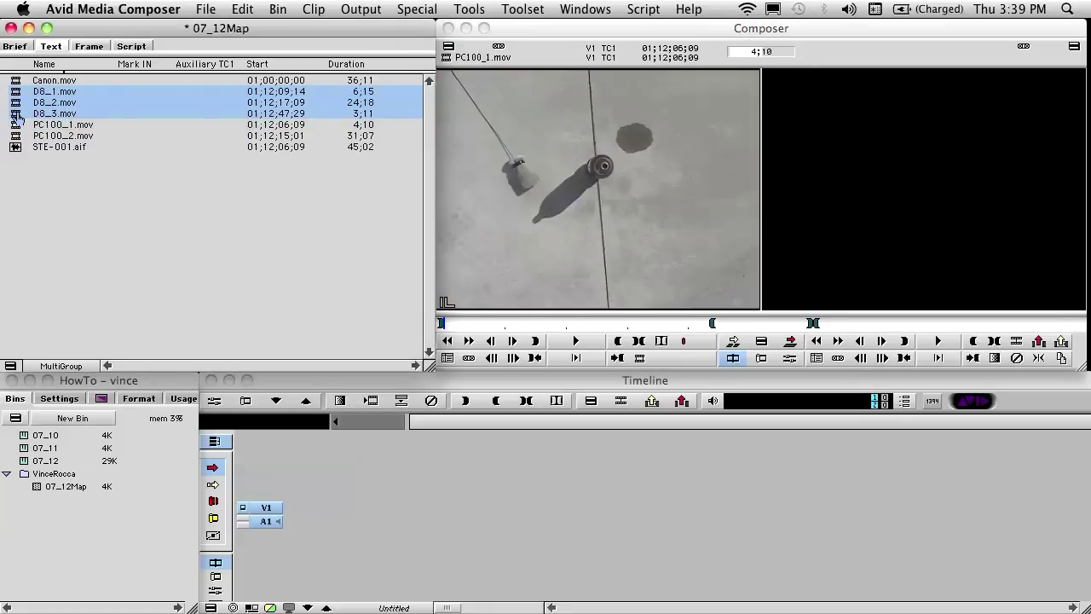
{"action": "left_click", "coordinate": [278, 9]}
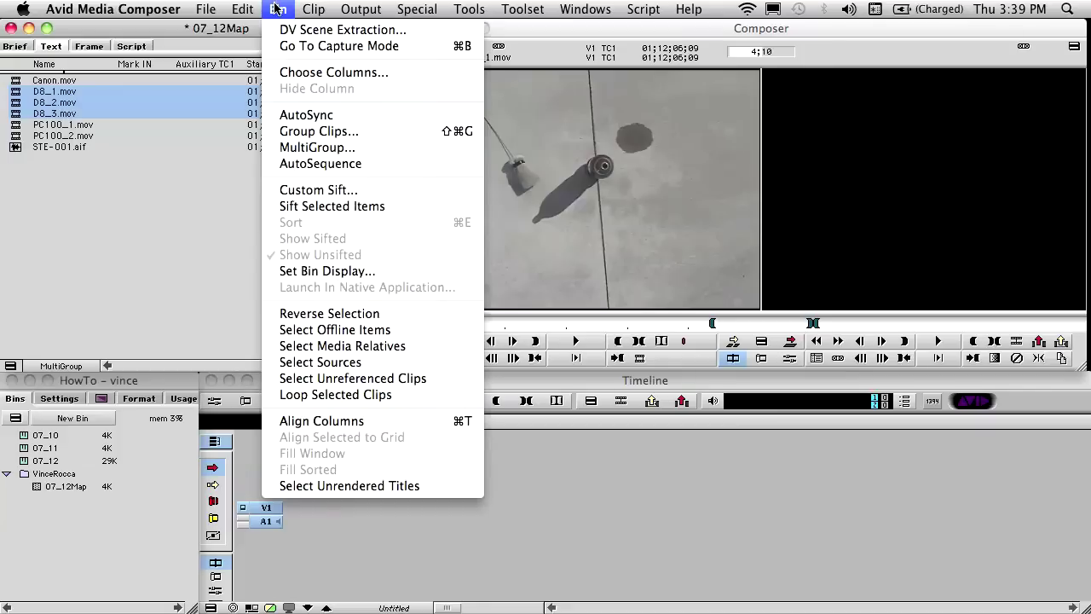
{"action": "left_click", "coordinate": [321, 163]}
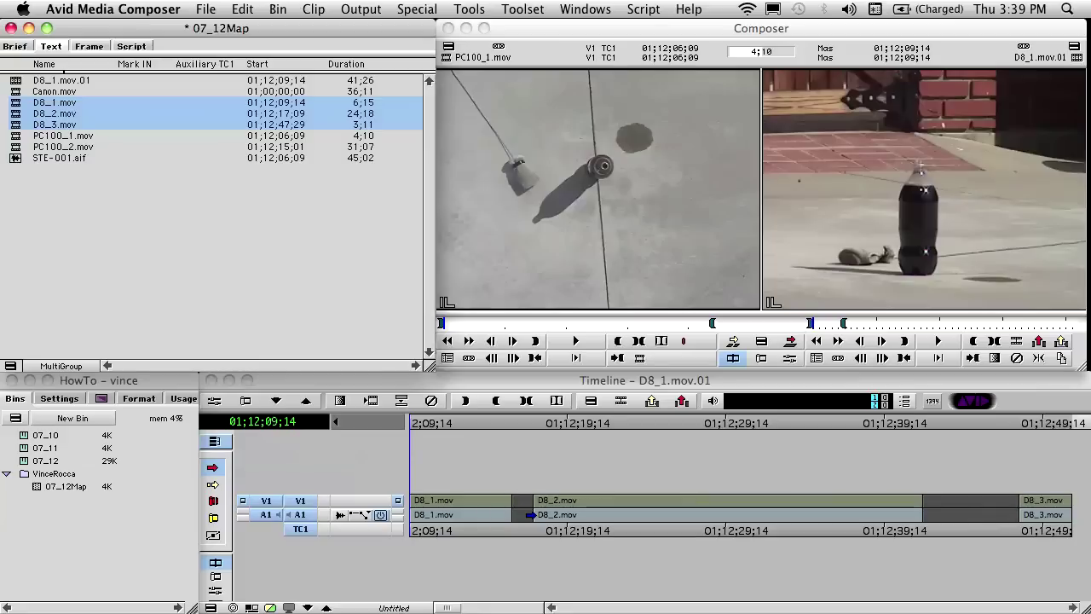
AutoSequence the PC100_1.mov and PC100_2.mov clips into one sequence.
{"action": "left_click", "coordinate": [18, 139]}
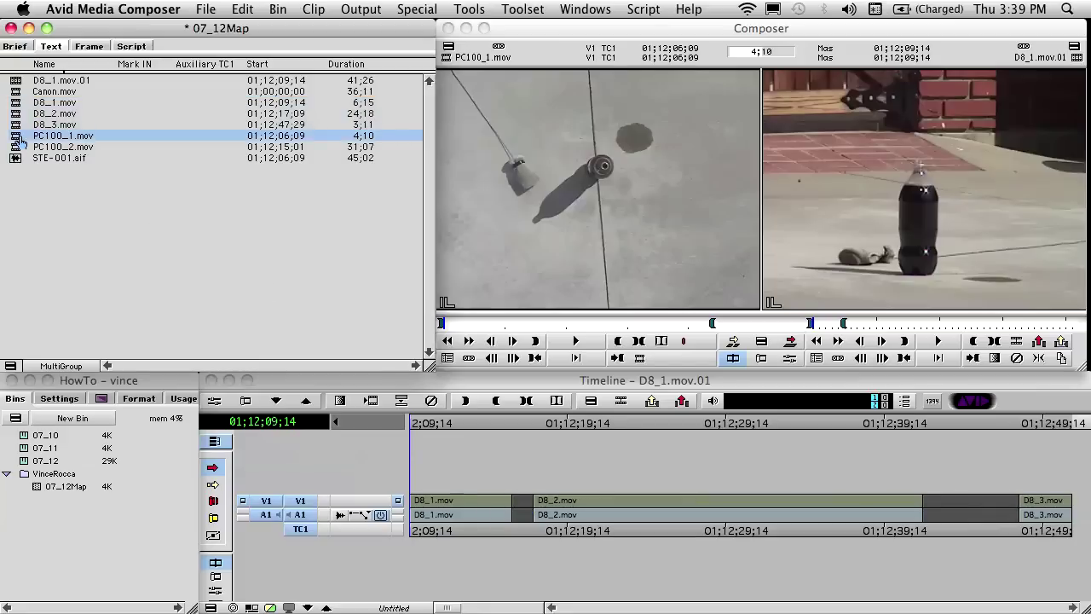
{"action": "left_click", "coordinate": [16, 148], "text": "shift"}
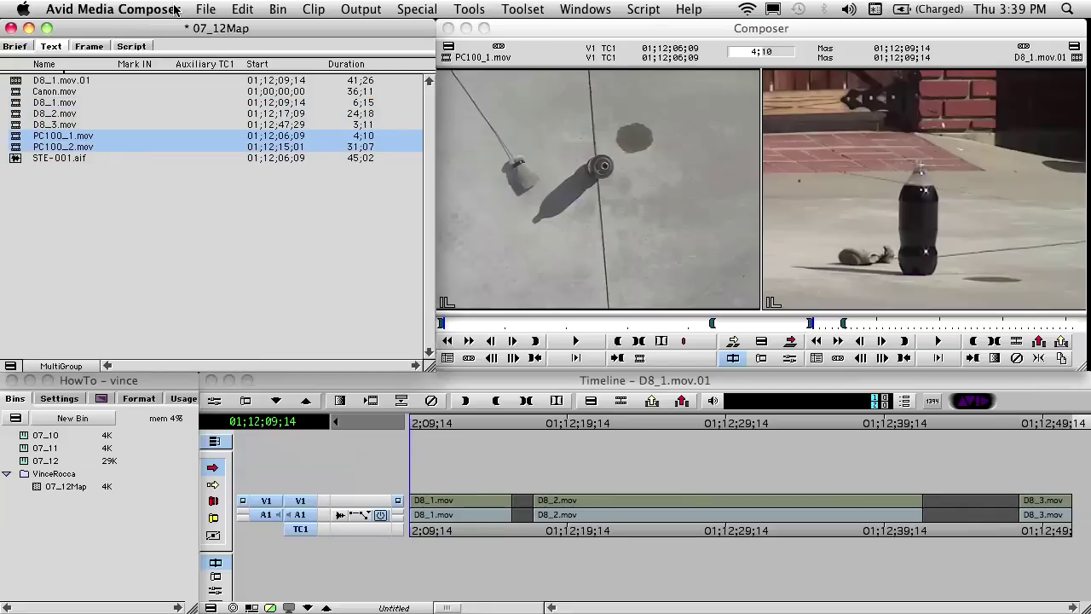
{"action": "left_click", "coordinate": [278, 9]}
{"action": "left_click", "coordinate": [303, 163]}
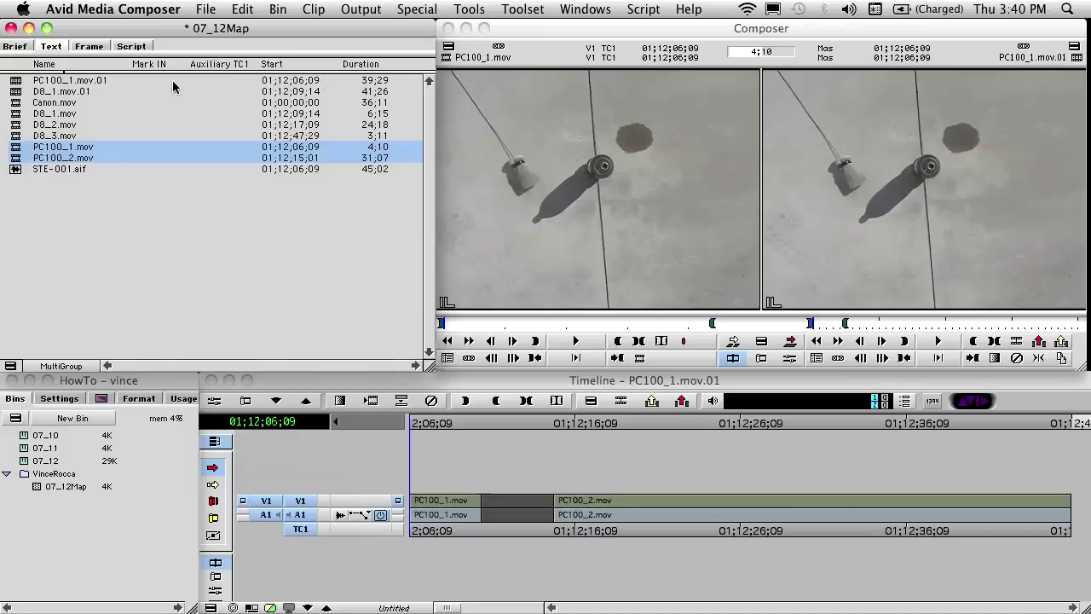
Rename the new PC100 sequence as SyncMap.
{"action": "left_click", "coordinate": [64, 78]}
{"action": "type", "text": "SyncMap"}
{"action": "left_click", "coordinate": [152, 310]}
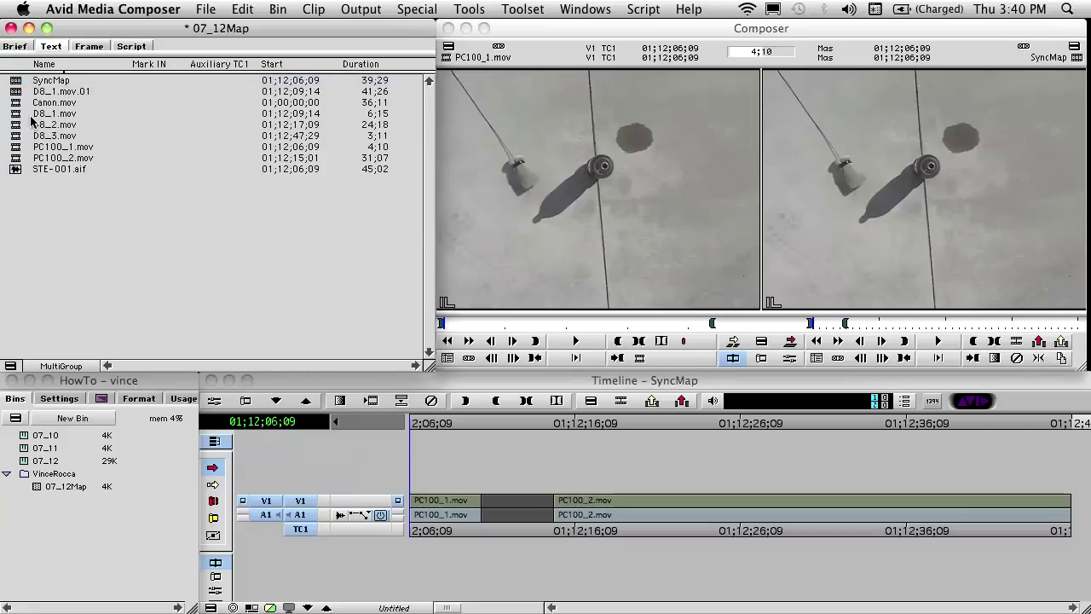
Load the D8_1.mov.01 sequence as source, add video track V2 and mono audio track A2 to SyncMap, and patch the source to them.
{"action": "left_click_drag", "start_coordinate": [17, 97], "coordinate": [511, 145]}
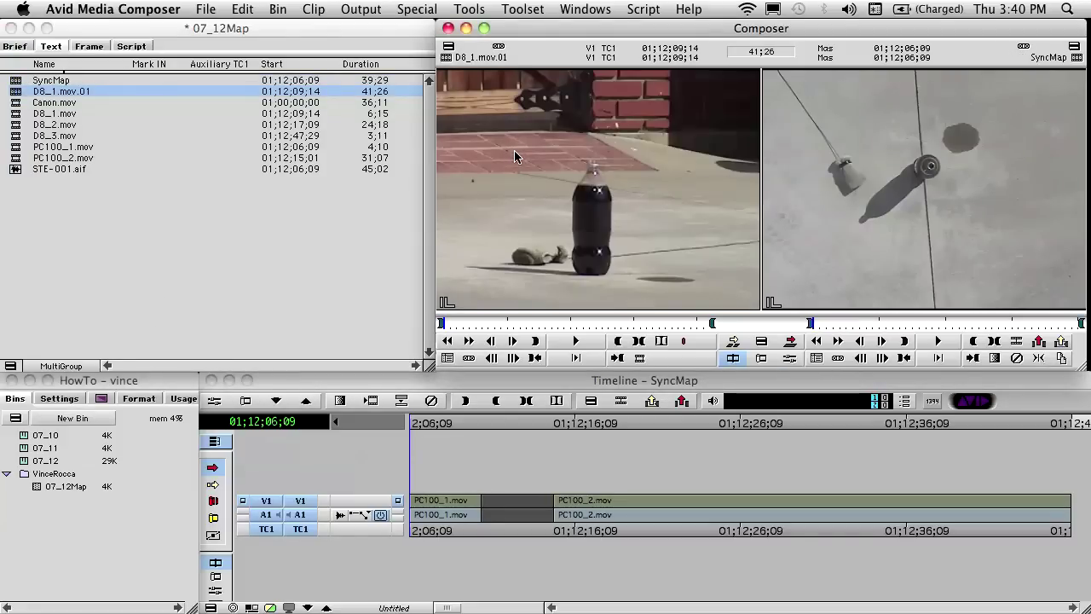
{"action": "left_click", "coordinate": [314, 8]}
{"action": "left_click", "coordinate": [320, 48]}
{"action": "left_click", "coordinate": [313, 8]}
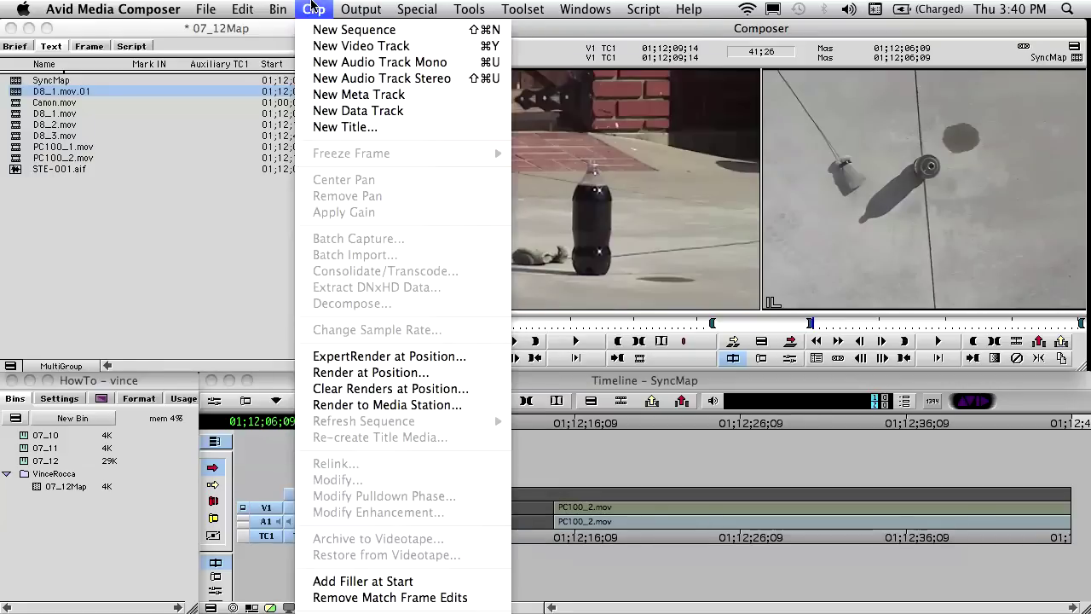
{"action": "left_click", "coordinate": [320, 61]}
{"action": "left_click_drag", "start_coordinate": [266, 499], "coordinate": [300, 487]}
{"action": "left_click_drag", "start_coordinate": [266, 513], "coordinate": [300, 528]}
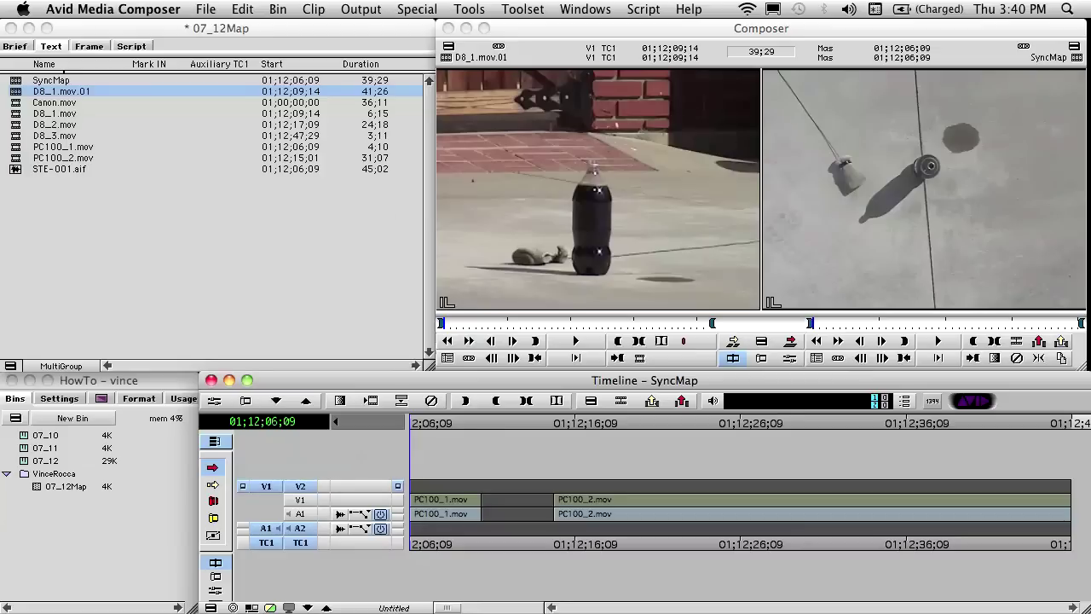
Overwrite the D8 sequence onto V2 and A2 of SyncMap at its start timecode, 01;12;09;14.
{"action": "left_click", "coordinate": [291, 91]}
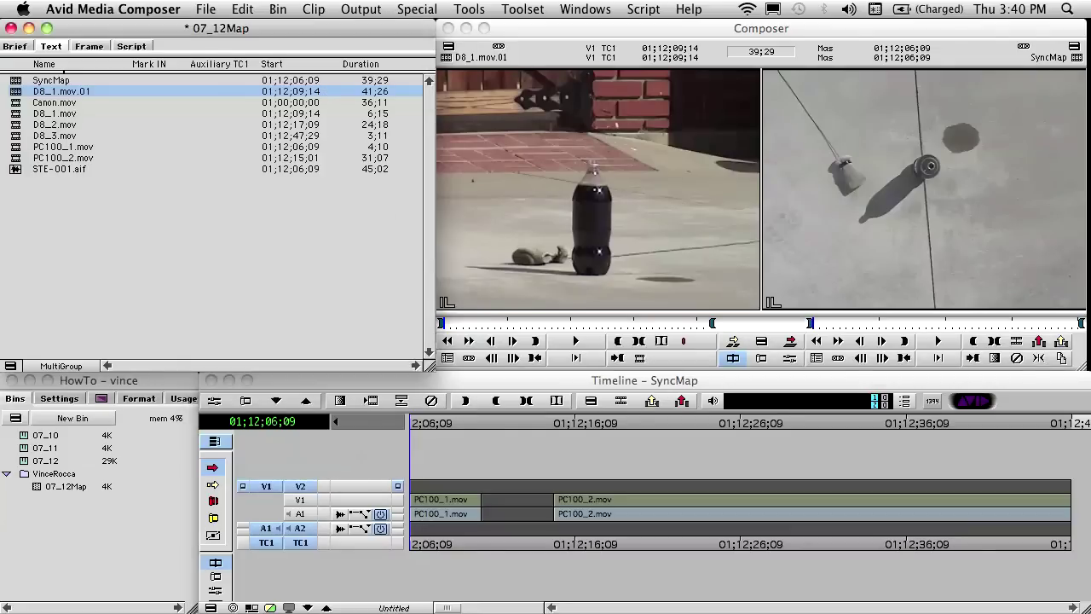
{"action": "left_click", "coordinate": [291, 91]}
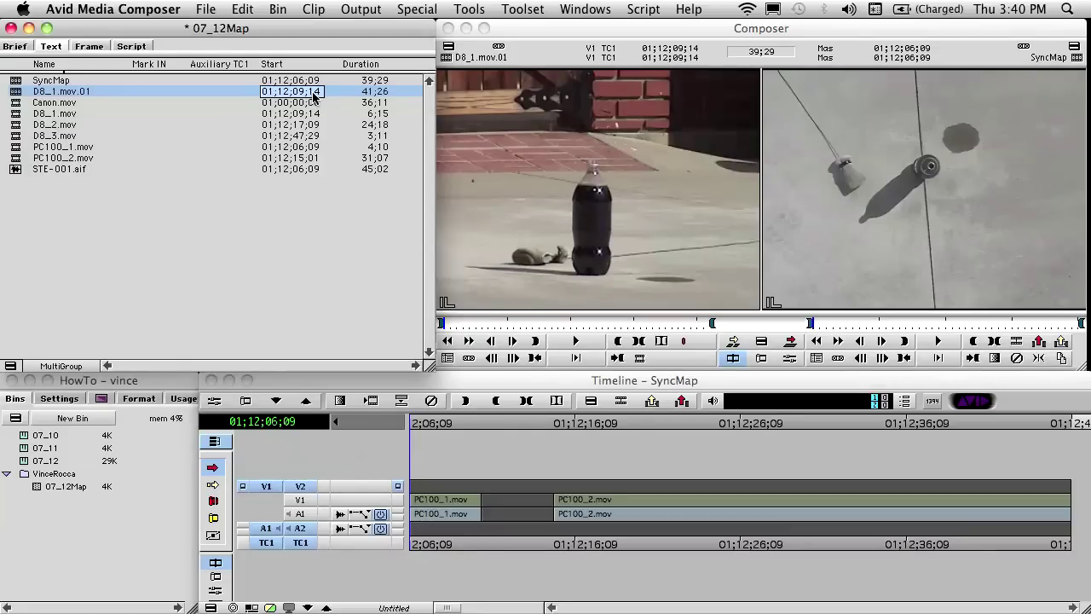
{"action": "left_click", "coordinate": [948, 225]}
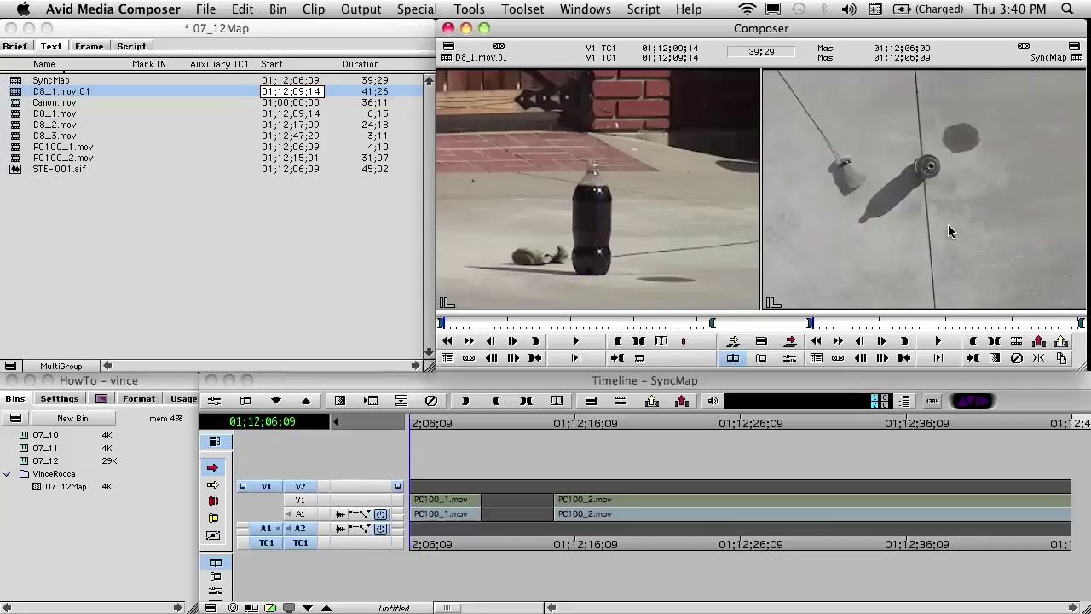
{"action": "type", "text": "01;12;09;14"}
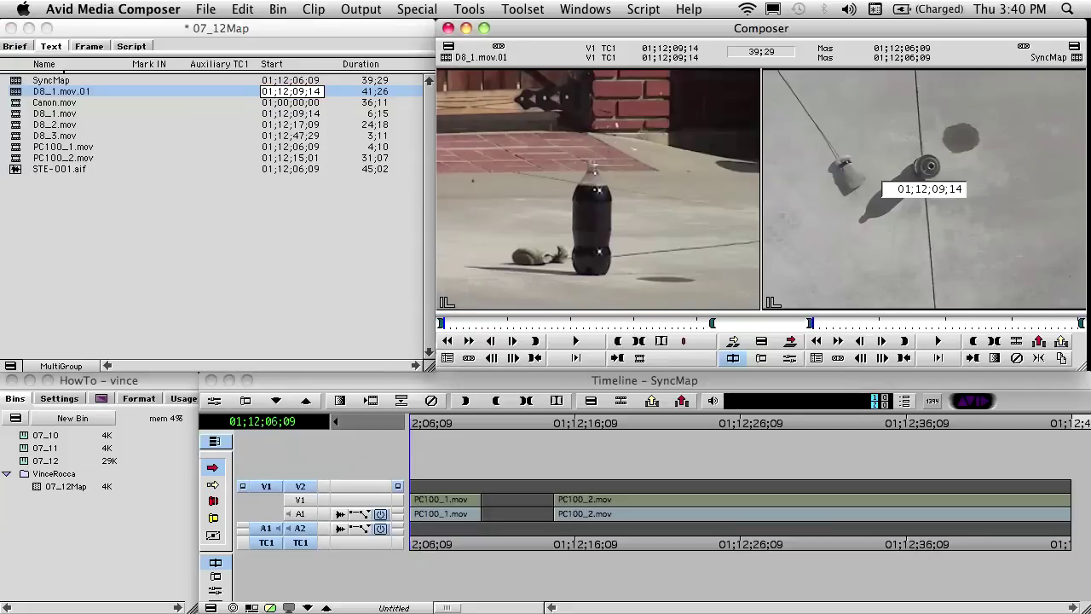
{"action": "key", "text": "Return"}
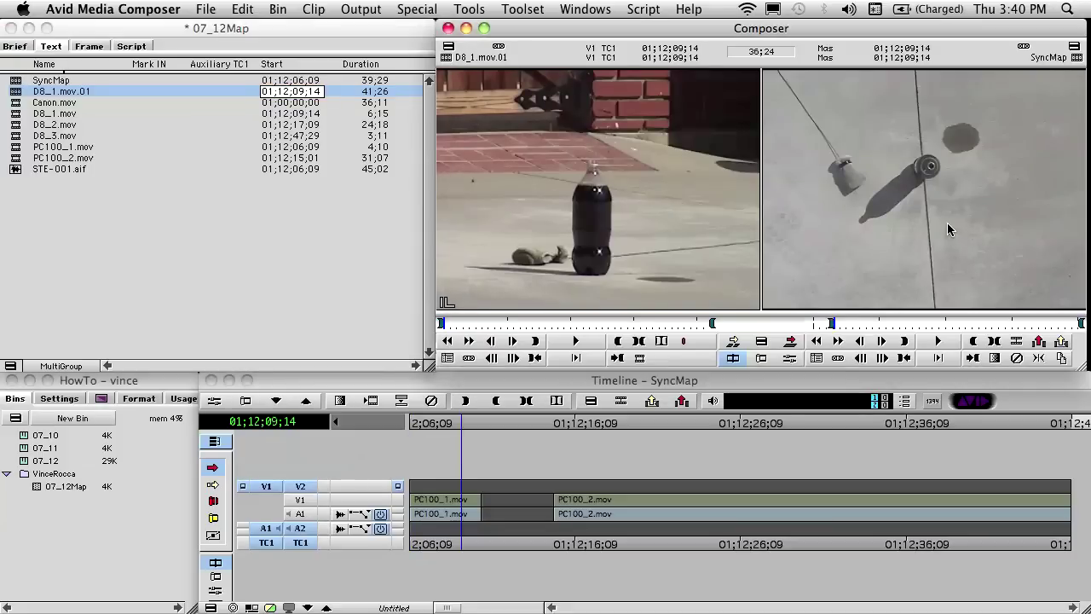
{"action": "left_click", "coordinate": [791, 341]}
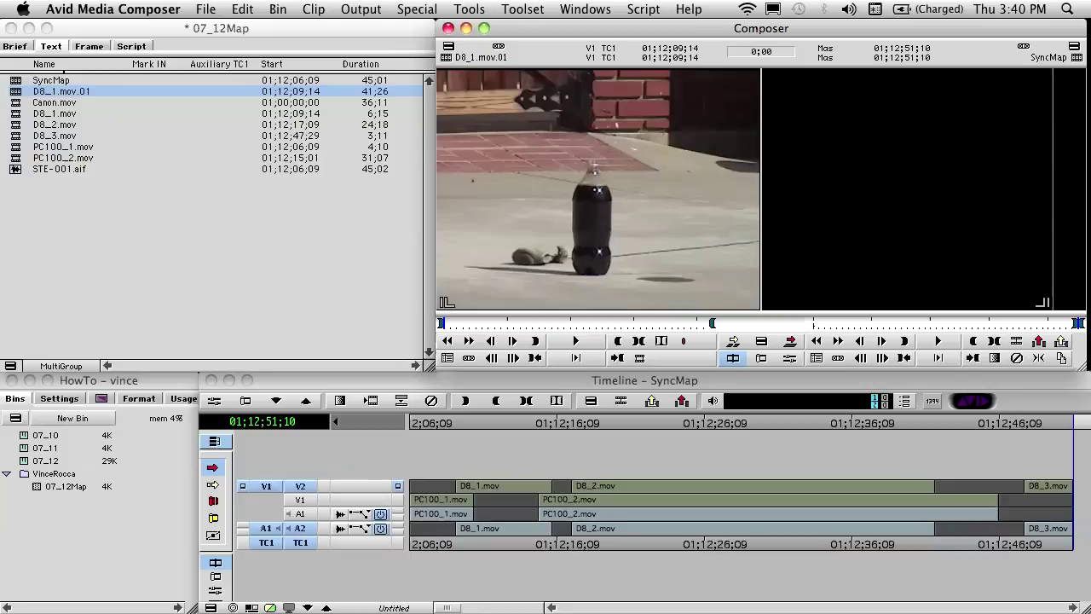
Delete the D8_1.mov.01 sequence from the bin.
{"action": "left_click", "coordinate": [19, 94]}
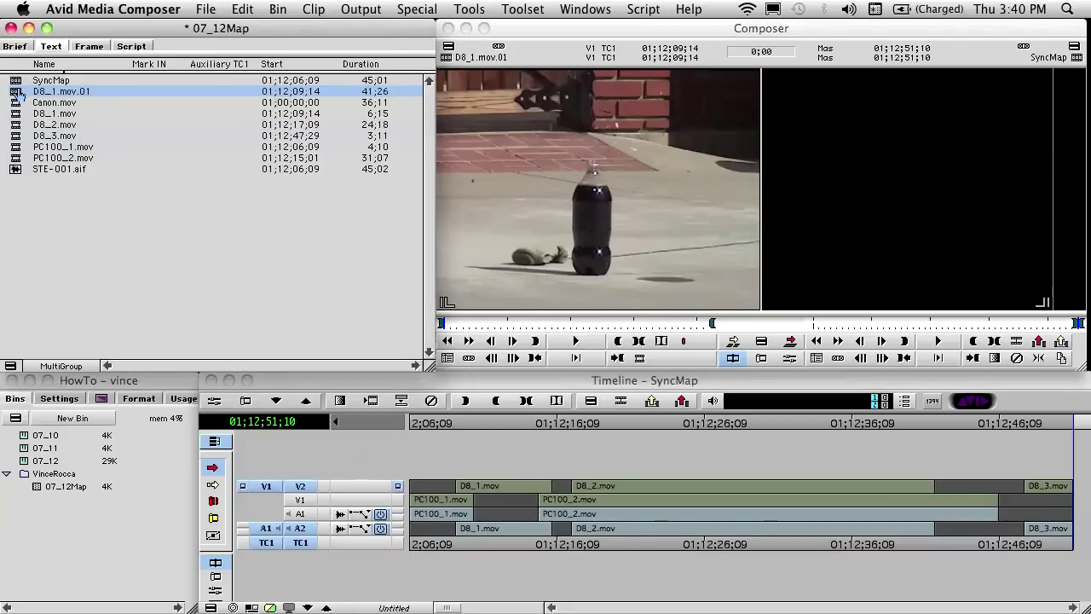
{"action": "key", "text": "Delete"}
{"action": "left_click", "coordinate": [202, 133]}
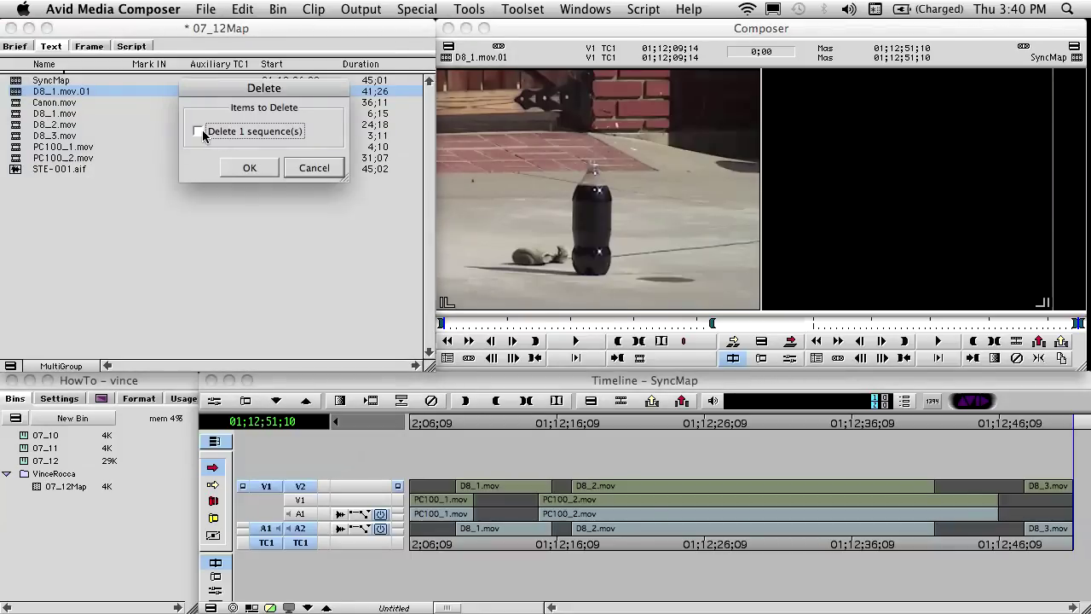
{"action": "left_click", "coordinate": [232, 169]}
Load Canon.mov as source, return to the start of SyncMap, and add video track V3 and mono audio track A3.
{"action": "double_click", "coordinate": [17, 95]}
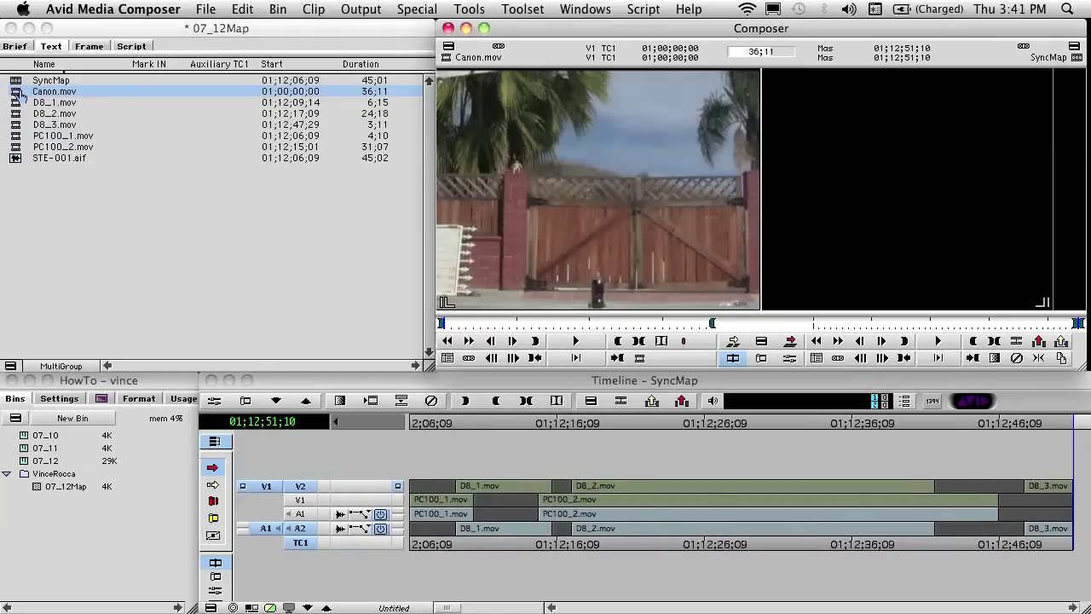
{"action": "left_click_drag", "start_coordinate": [435, 424], "coordinate": [258, 423]}
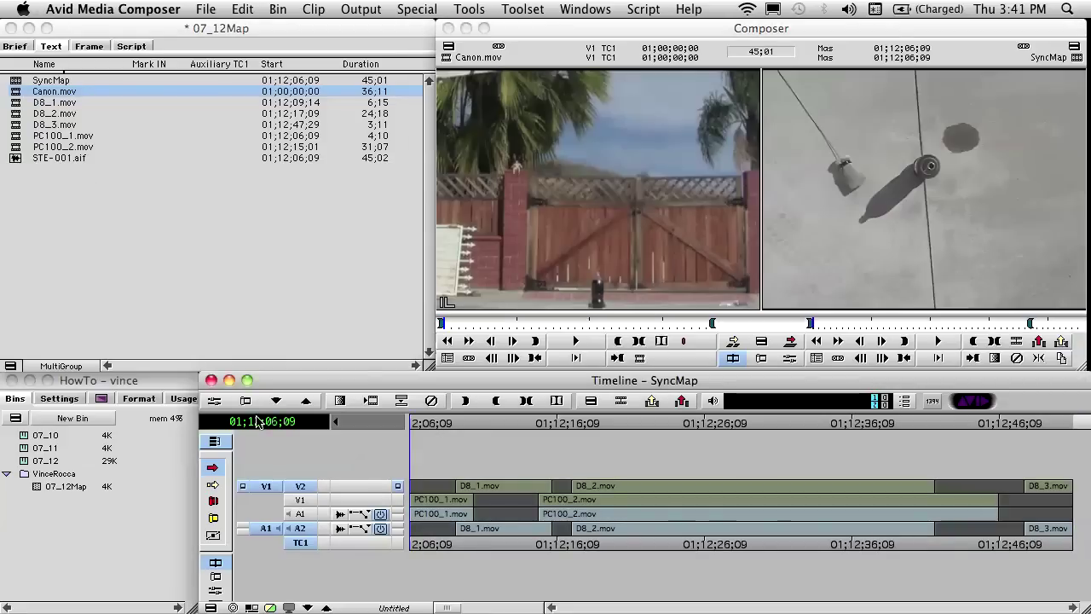
{"action": "left_click", "coordinate": [314, 9]}
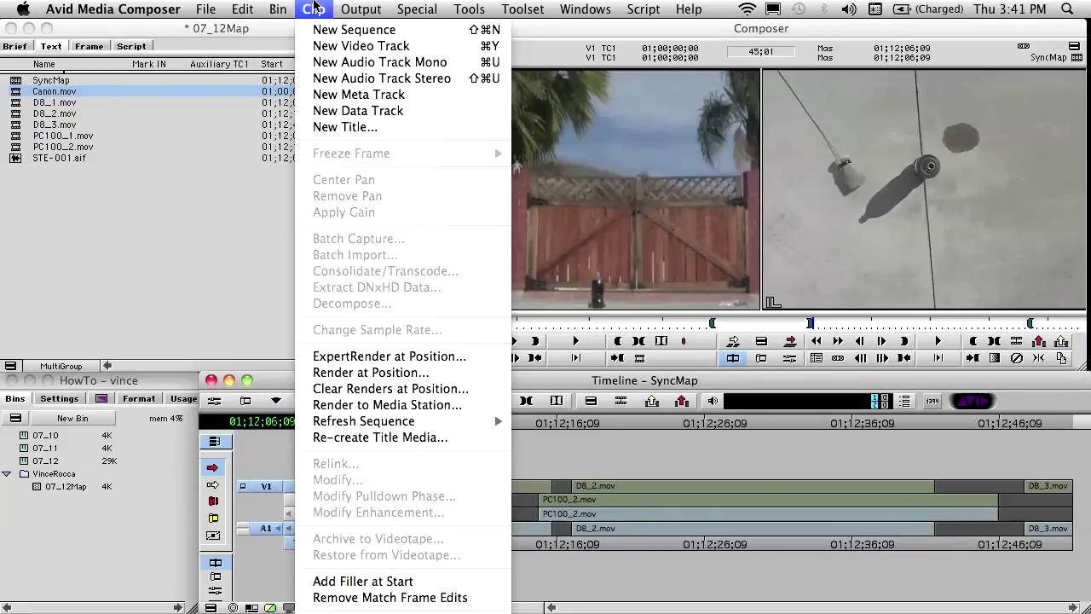
{"action": "left_click", "coordinate": [313, 48]}
{"action": "left_click", "coordinate": [314, 8]}
{"action": "left_click", "coordinate": [323, 65]}
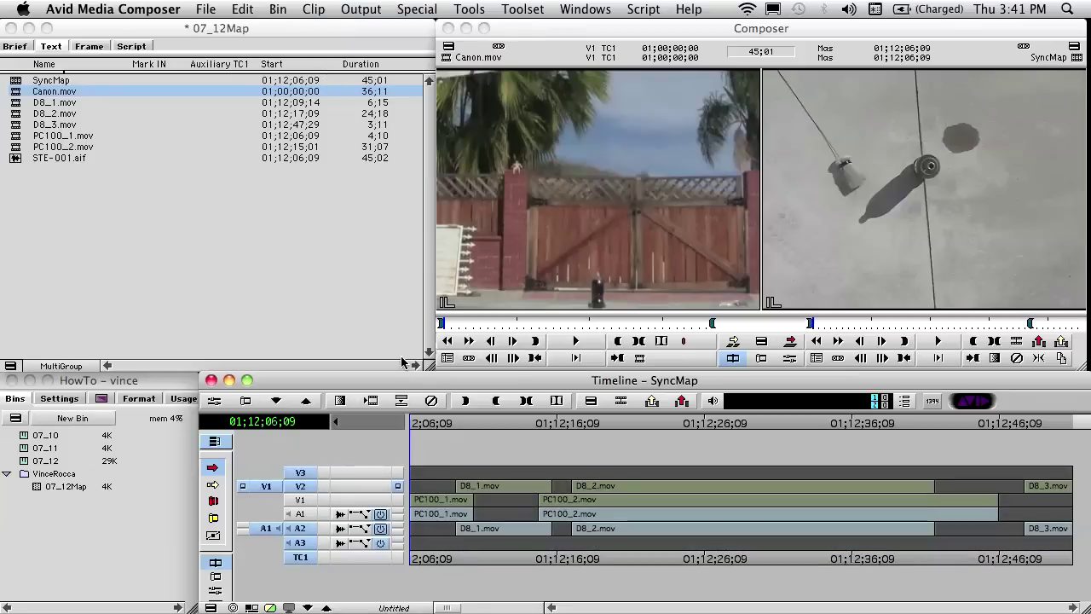
Patch the Canon.mov source tracks to V3 and A3 and overwrite the clip at the start of SyncMap.
{"action": "left_click_drag", "start_coordinate": [267, 485], "coordinate": [300, 472]}
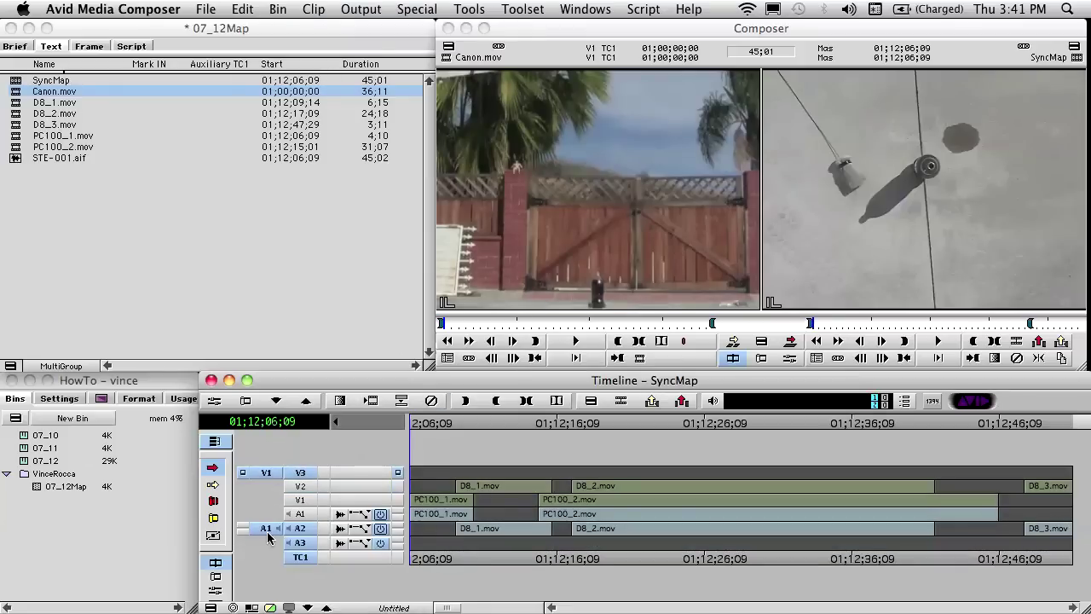
{"action": "left_click_drag", "start_coordinate": [266, 529], "coordinate": [299, 542]}
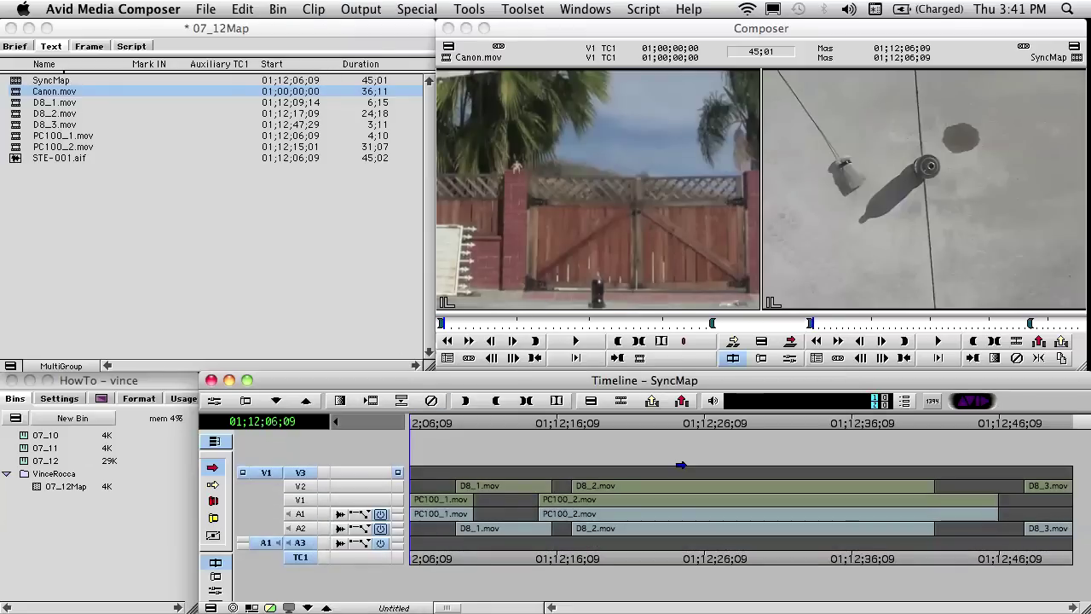
{"action": "left_click", "coordinate": [790, 341]}
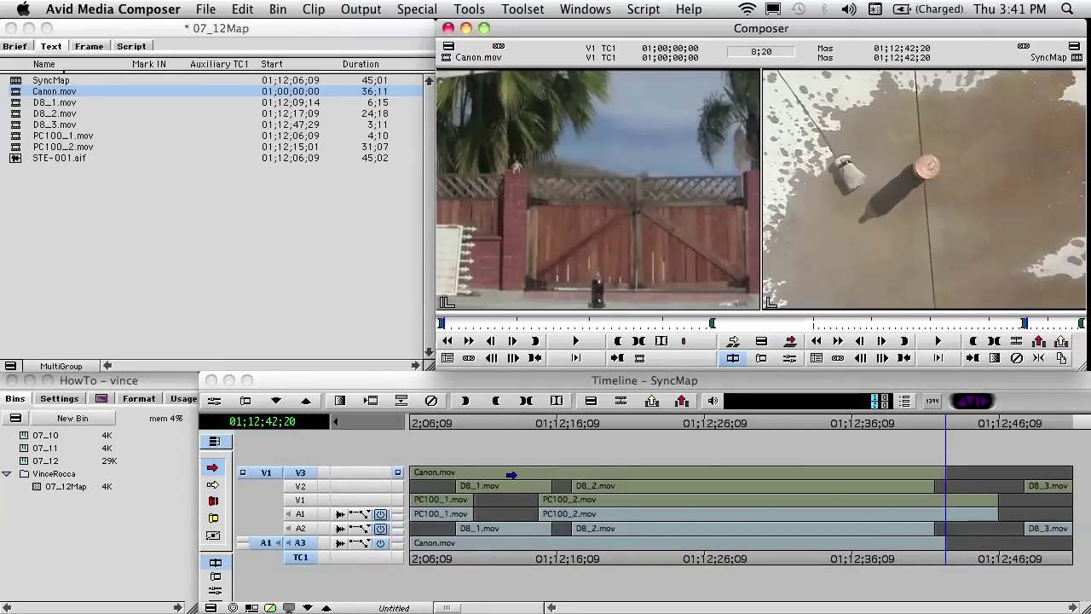
Load STE-001.aif as source and add two mono audio tracks, A4 and A5, to SyncMap.
{"action": "double_click", "coordinate": [17, 158]}
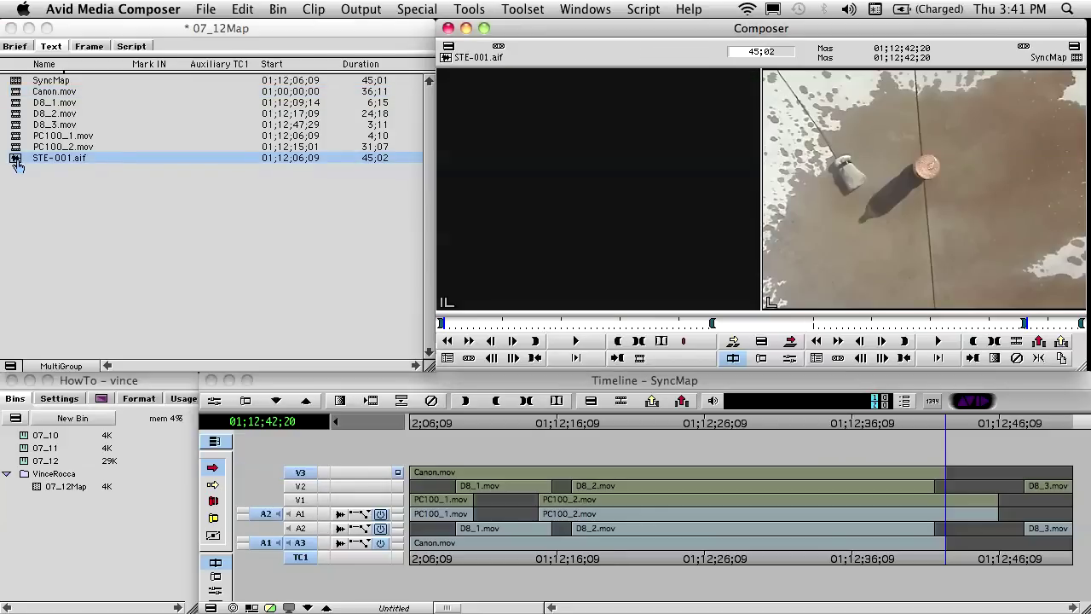
{"action": "left_click", "coordinate": [360, 8]}
{"action": "mouse_move", "coordinate": [314, 9]}
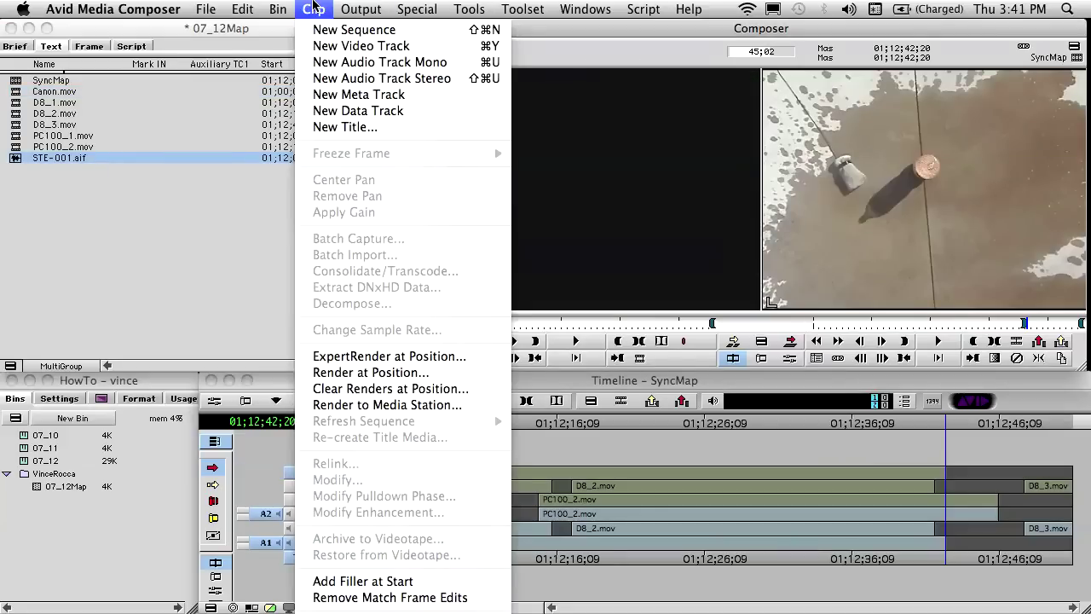
{"action": "left_click", "coordinate": [319, 67]}
{"action": "left_click", "coordinate": [314, 9]}
{"action": "left_click", "coordinate": [317, 63]}
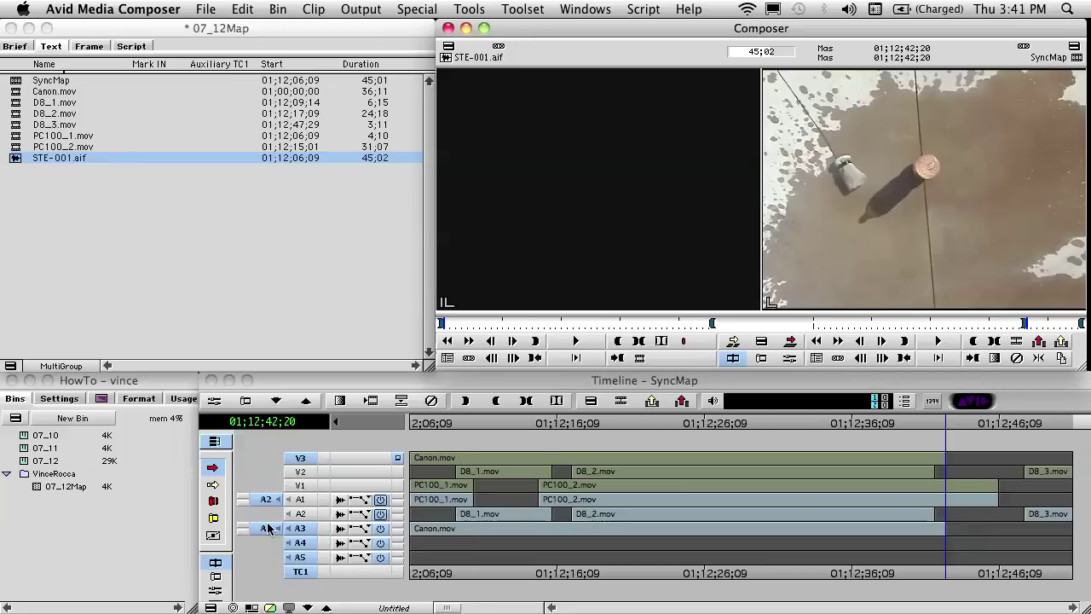
Patch STE-001.aif to A4 and A5, leave the other clip tracks deselected, and overwrite it from the start of SyncMap.
{"action": "left_click_drag", "start_coordinate": [294, 541], "coordinate": [298, 543]}
{"action": "left_click_drag", "start_coordinate": [266, 500], "coordinate": [290, 558]}
{"action": "left_click", "coordinate": [298, 462]}
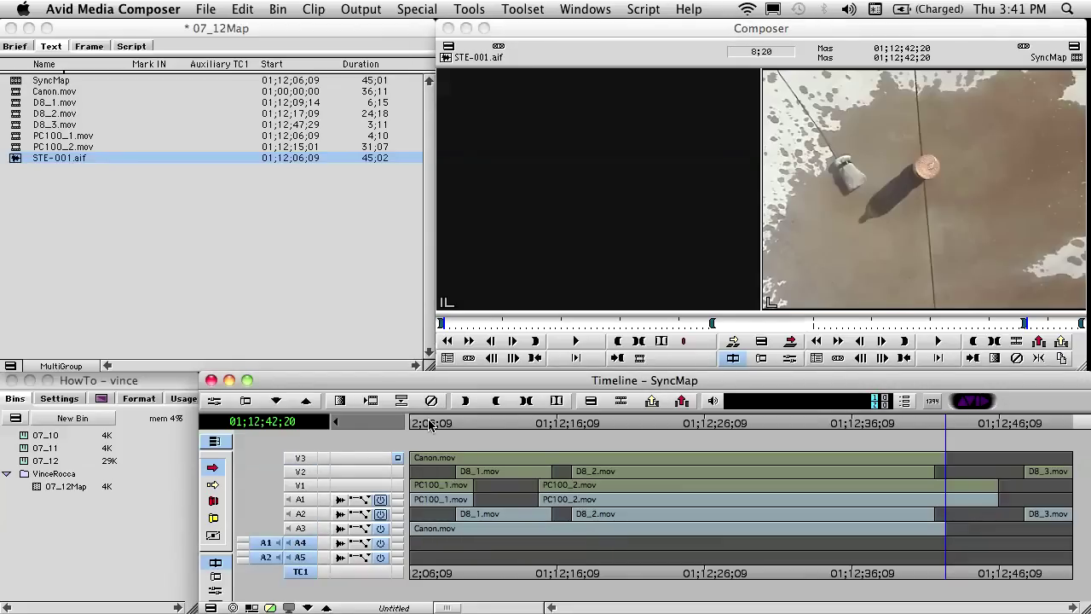
{"action": "key", "text": "Home"}
{"action": "left_click", "coordinate": [789, 342]}
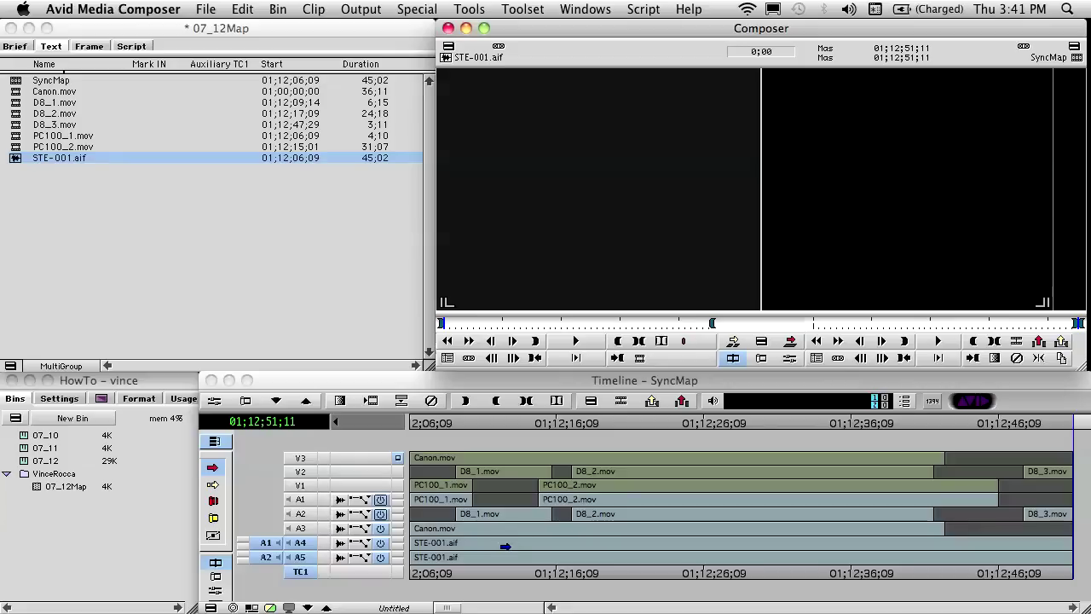
Monitor V2 and step frame by frame around 01;12;20;11 to examine D8_2.mov for a visual sync point at the bottle.
{"action": "left_click", "coordinate": [397, 471]}
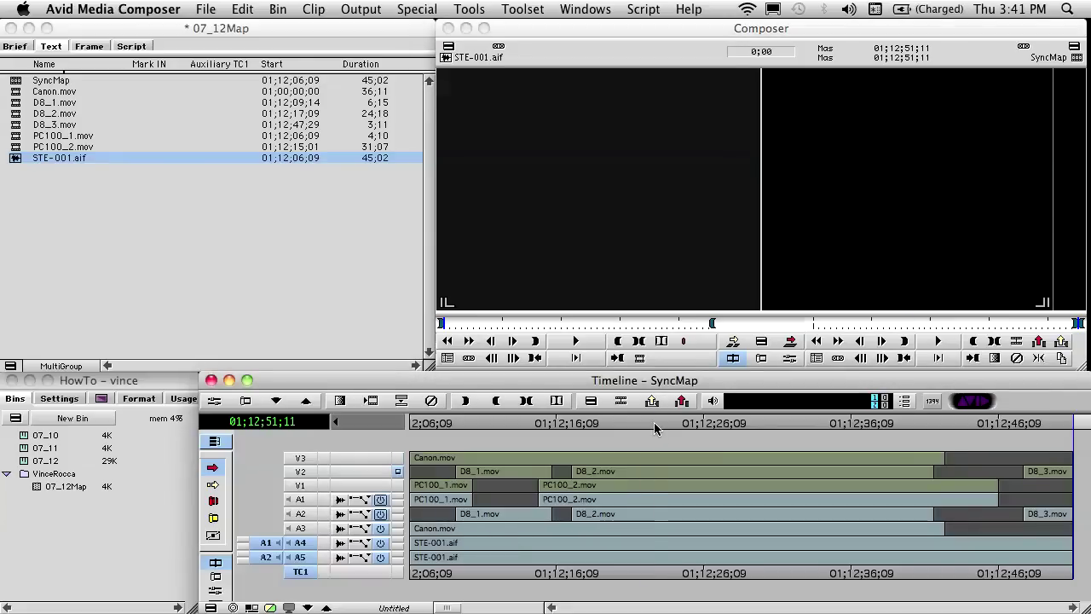
{"action": "left_click", "coordinate": [657, 424]}
{"action": "key", "text": "Home"}
{"action": "left_click_drag", "start_coordinate": [675, 426], "coordinate": [619, 434]}
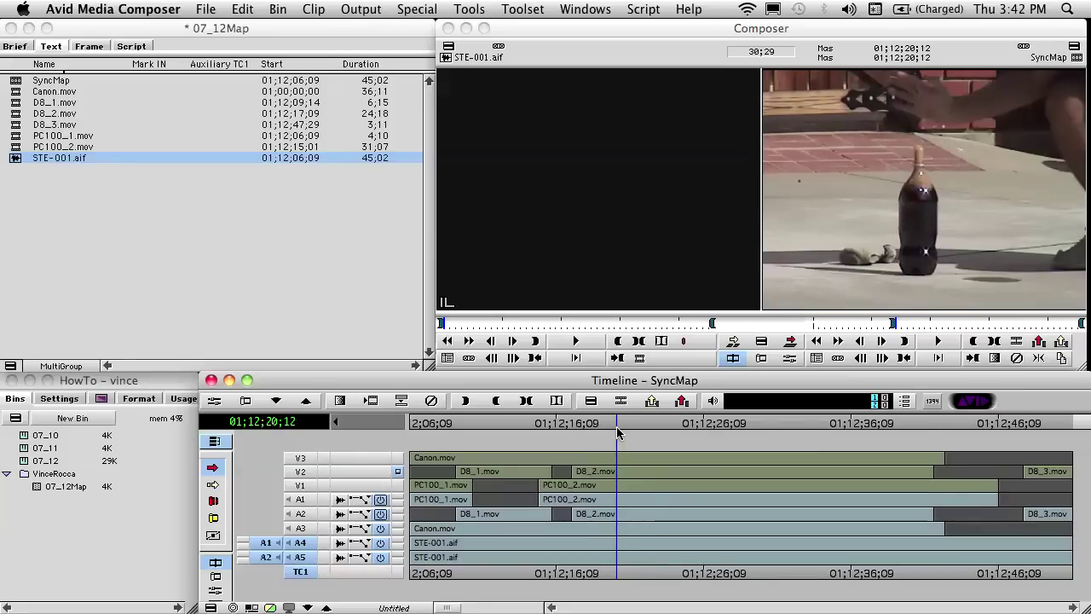
{"action": "key", "text": "Left"}
{"action": "key", "text": "Left"}
{"action": "key", "text": "Right"}
{"action": "key", "text": "Left"}
{"action": "key", "text": "Right"}
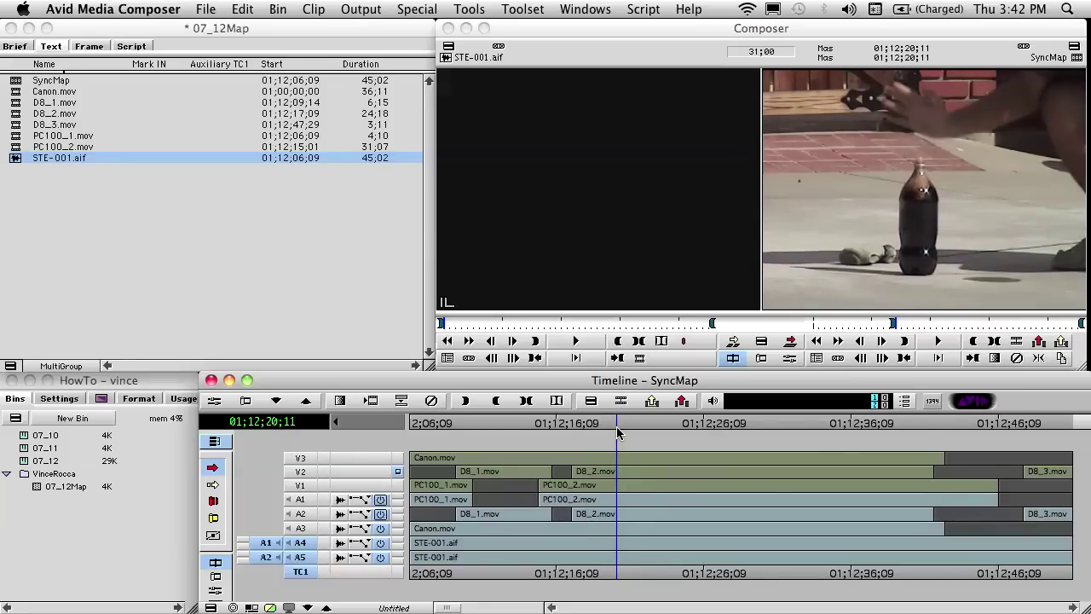
Monitor V1 and step frame by frame to find the bottle sync point in PC100_2.mov at 01;12;20;14, then compare it with V2.
{"action": "left_click", "coordinate": [397, 485]}
{"action": "key", "text": "Right"}
{"action": "key", "text": "Right"}
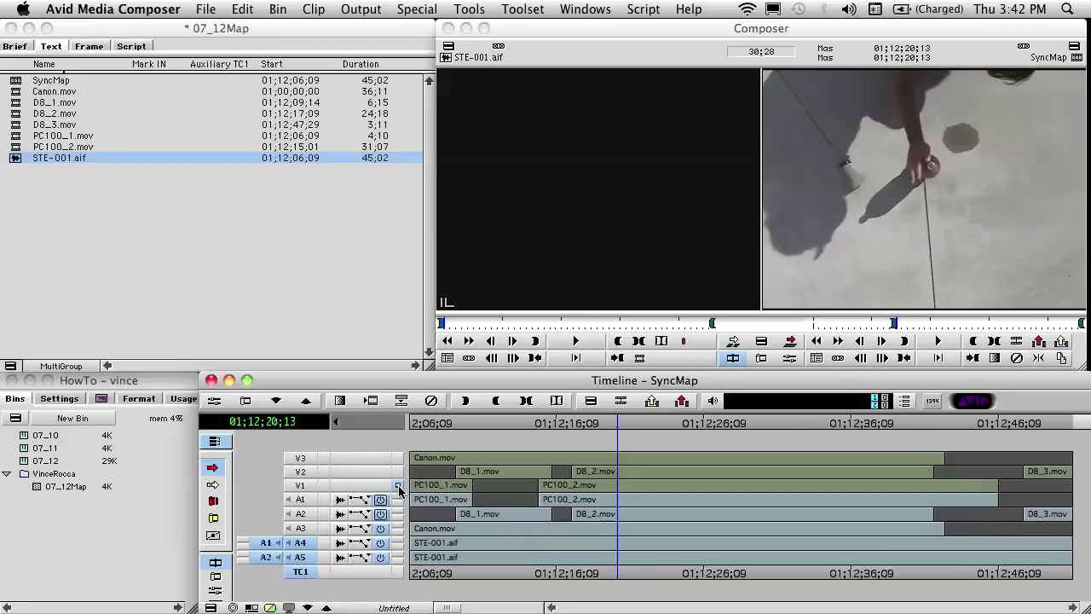
{"action": "key", "text": "Left"}
{"action": "key", "text": "Right"}
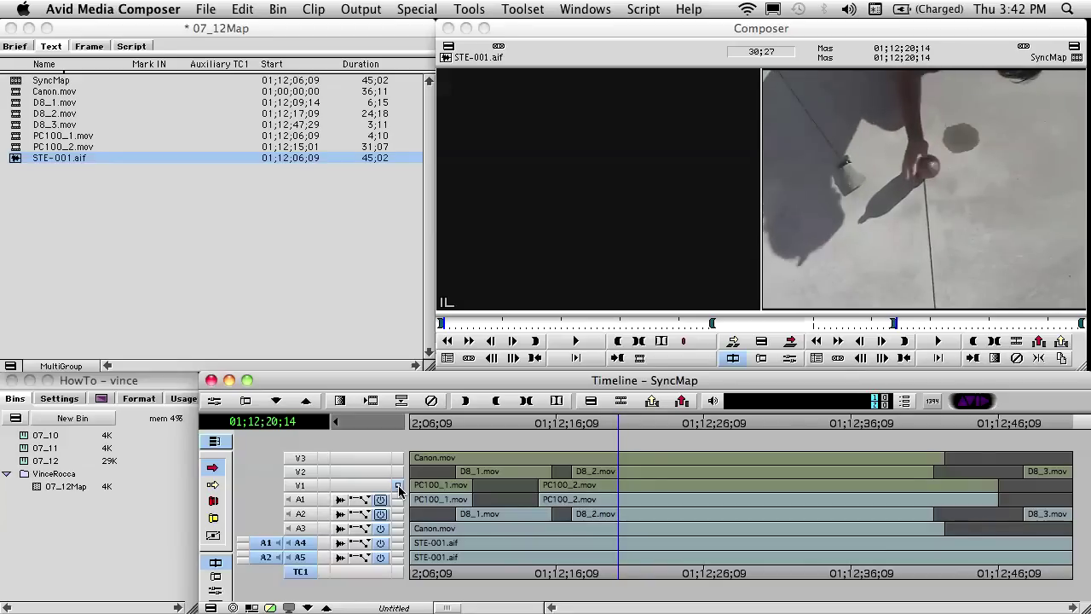
{"action": "key", "text": "Right"}
{"action": "key", "text": "Left"}
{"action": "left_click", "coordinate": [398, 473]}
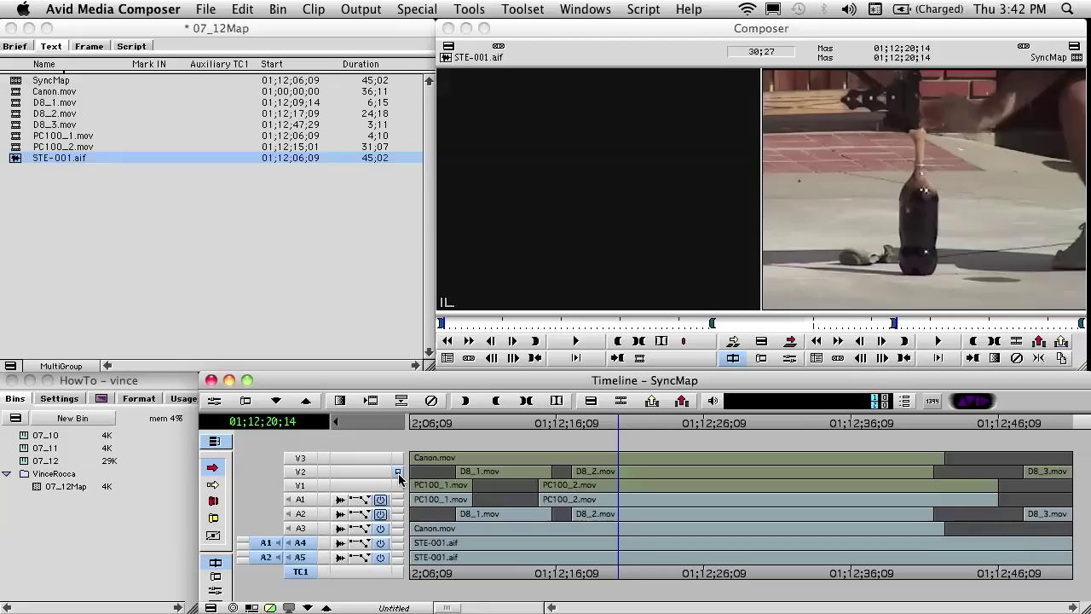
Open the Keyboard settings to examine which keys the one-frame trim commands are mapped to, and close them.
{"action": "left_click", "coordinate": [51, 398]}
{"action": "left_click", "coordinate": [58, 398]}
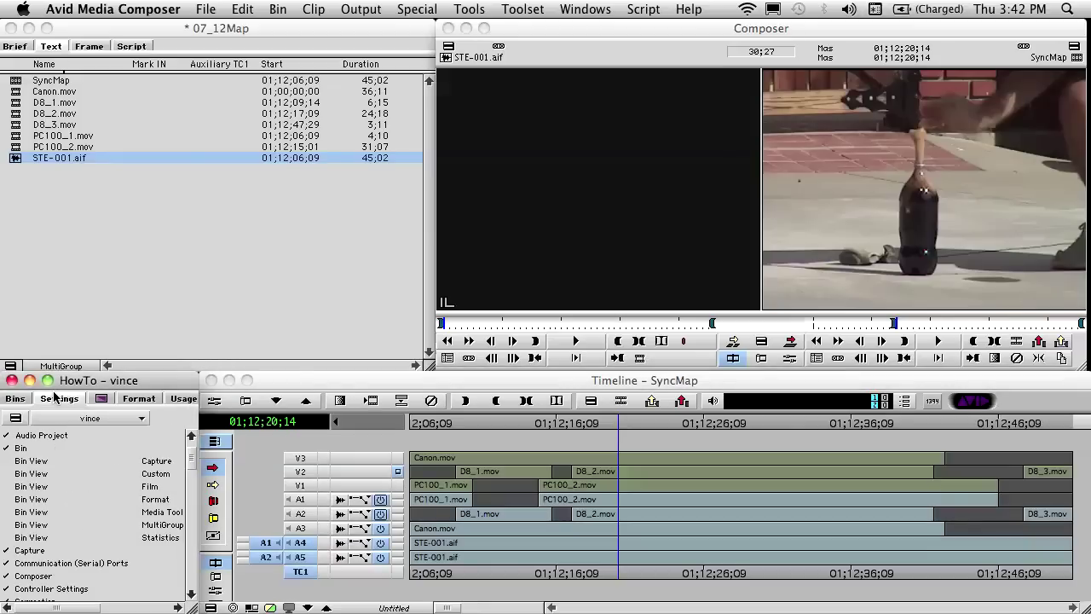
{"action": "scroll", "coordinate": [195, 565], "scroll_direction": "down", "scroll_amount": 10}
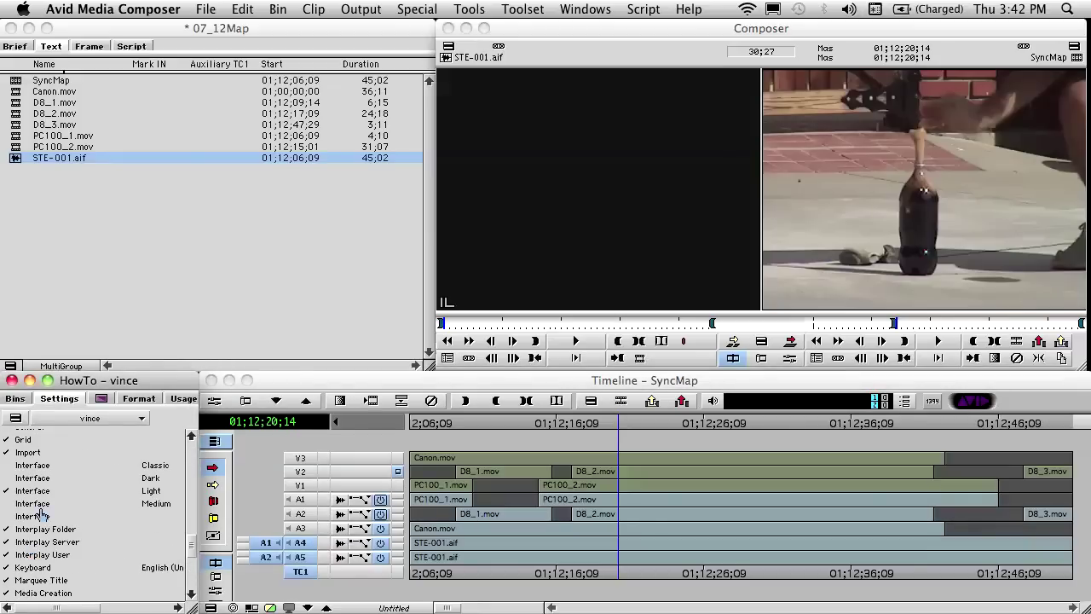
{"action": "double_click", "coordinate": [44, 566]}
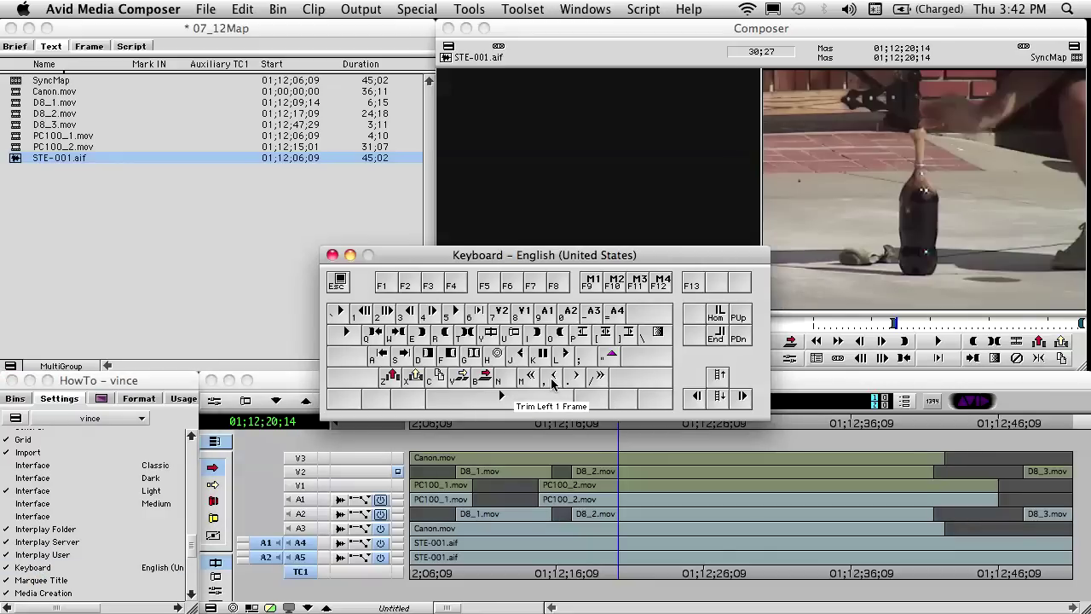
{"action": "left_click", "coordinate": [333, 256]}
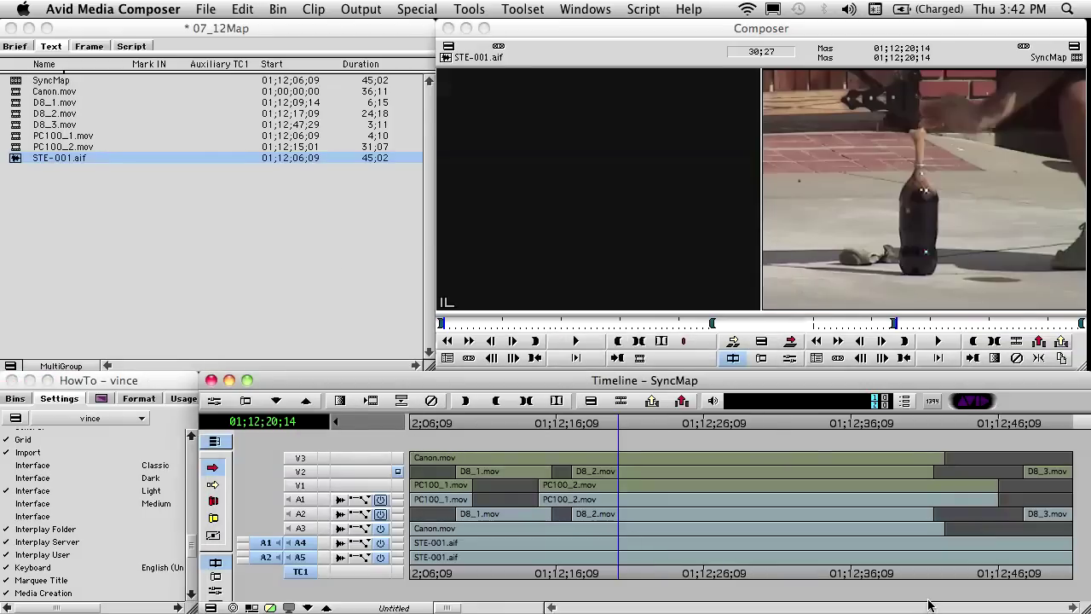
Select only the D8 clips on V2 and A2 and nudge them two frames later in SyncMap.
{"action": "left_click_drag", "start_coordinate": [929, 605], "coordinate": [438, 453]}
{"action": "left_click", "coordinate": [299, 459]}
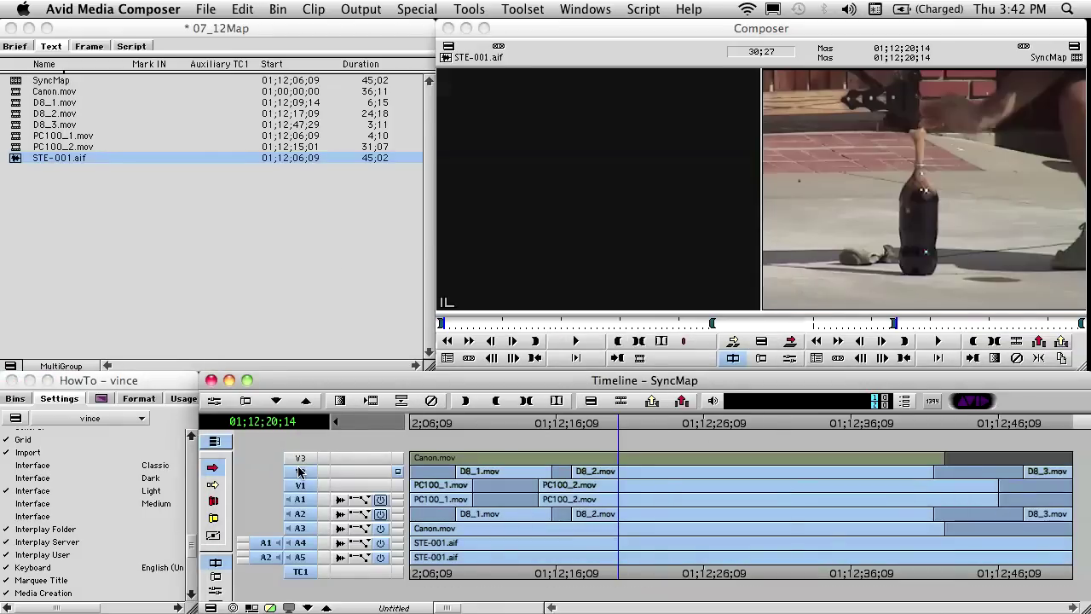
{"action": "left_click", "coordinate": [300, 485]}
{"action": "left_click", "coordinate": [300, 500]}
{"action": "left_click", "coordinate": [300, 529]}
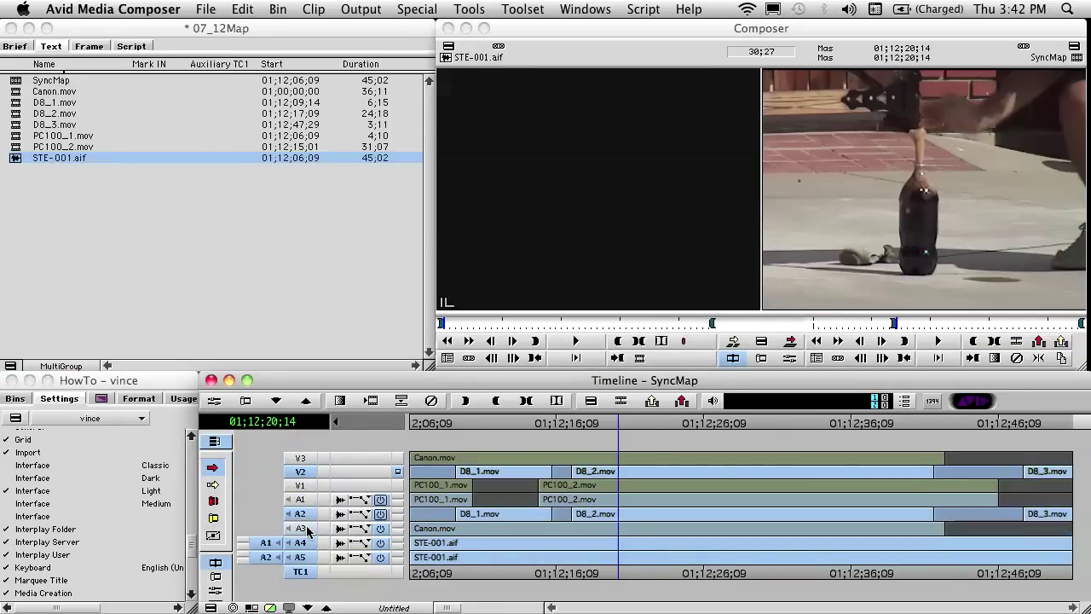
{"action": "left_click", "coordinate": [300, 543]}
{"action": "left_click", "coordinate": [300, 558]}
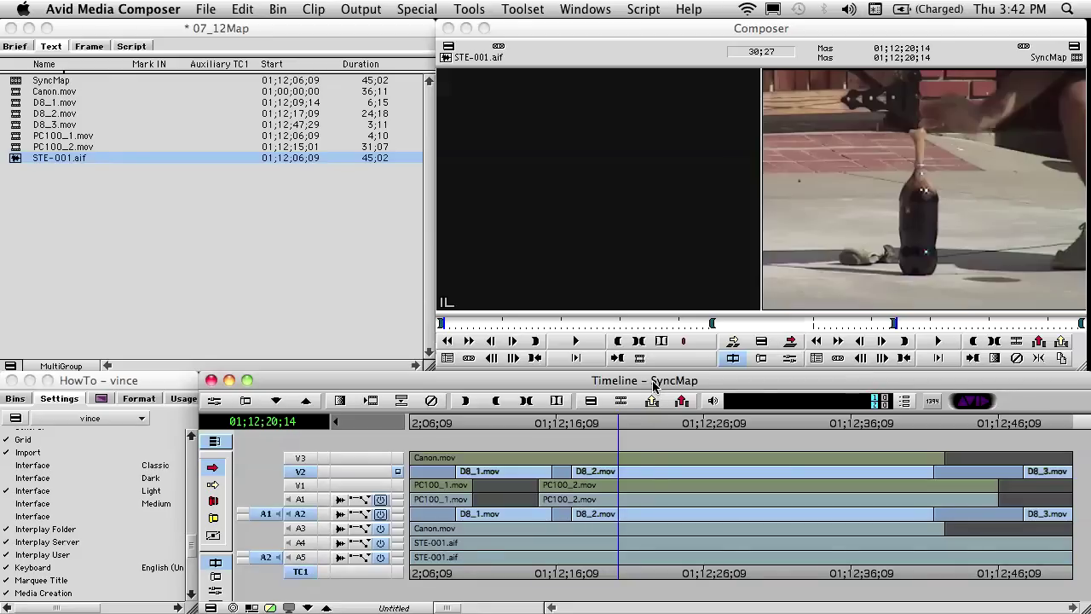
{"action": "key", "text": "period"}
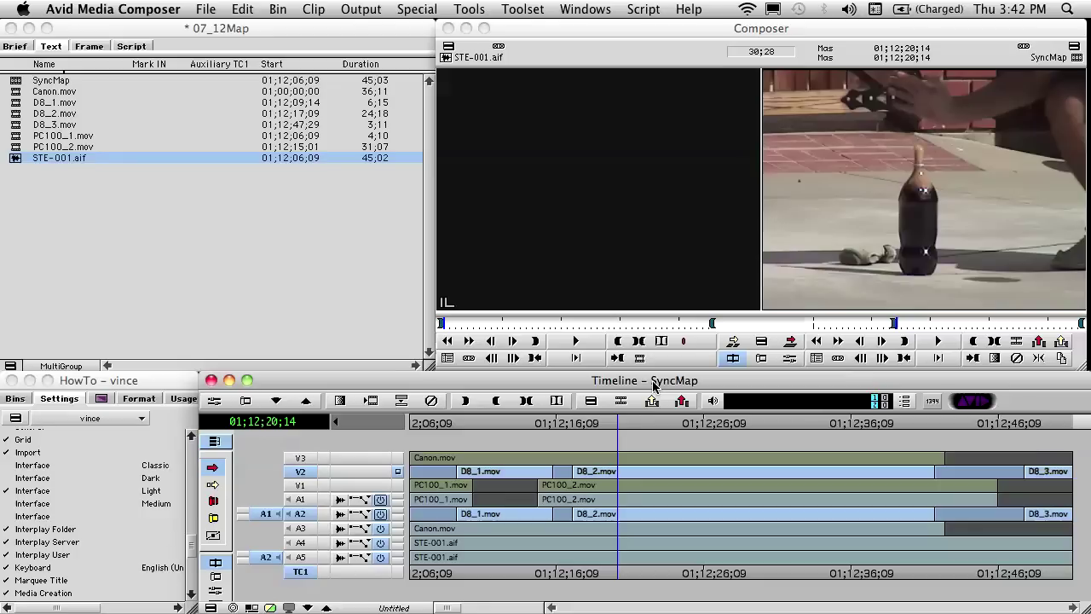
{"action": "key", "text": "period"}
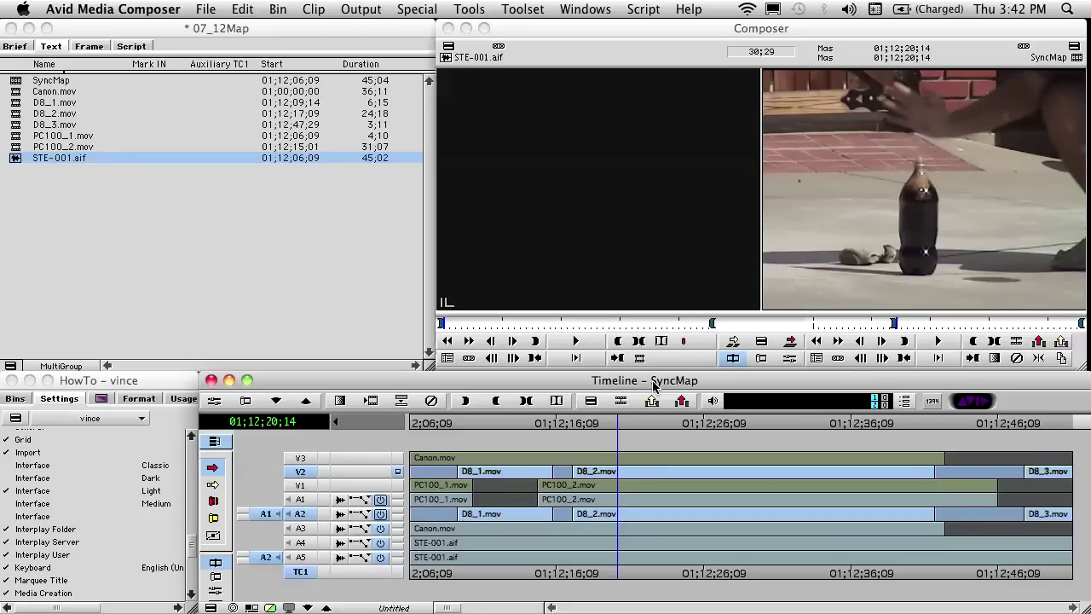
Switch monitoring between V1 and V2 to compare the bottle sync frame at 01;12;20;14.
{"action": "left_click", "coordinate": [397, 485]}
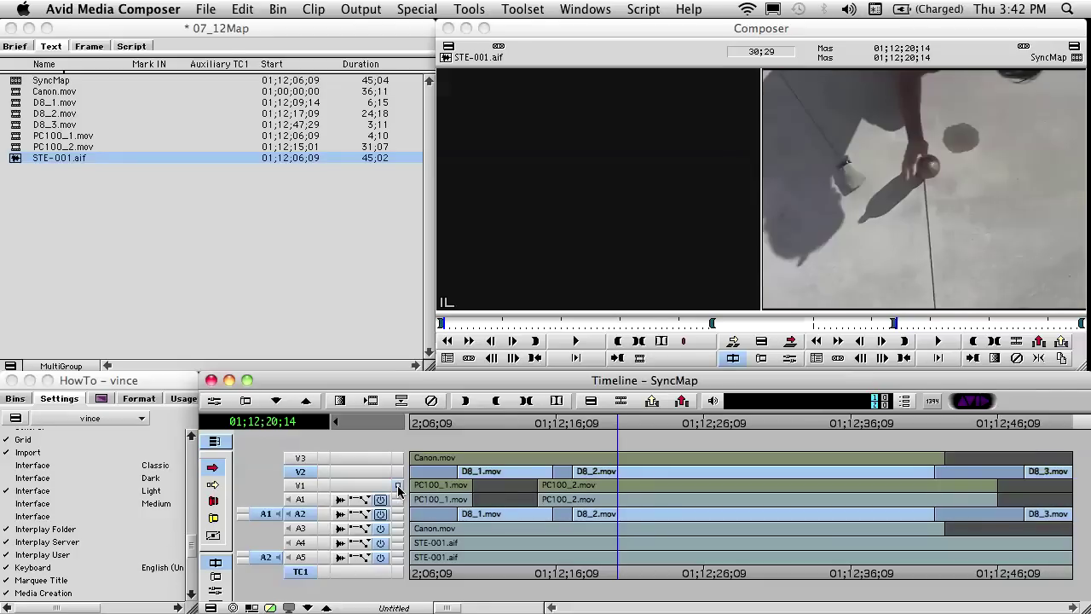
{"action": "left_click", "coordinate": [397, 472]}
{"action": "left_click", "coordinate": [399, 483]}
{"action": "left_click", "coordinate": [397, 472]}
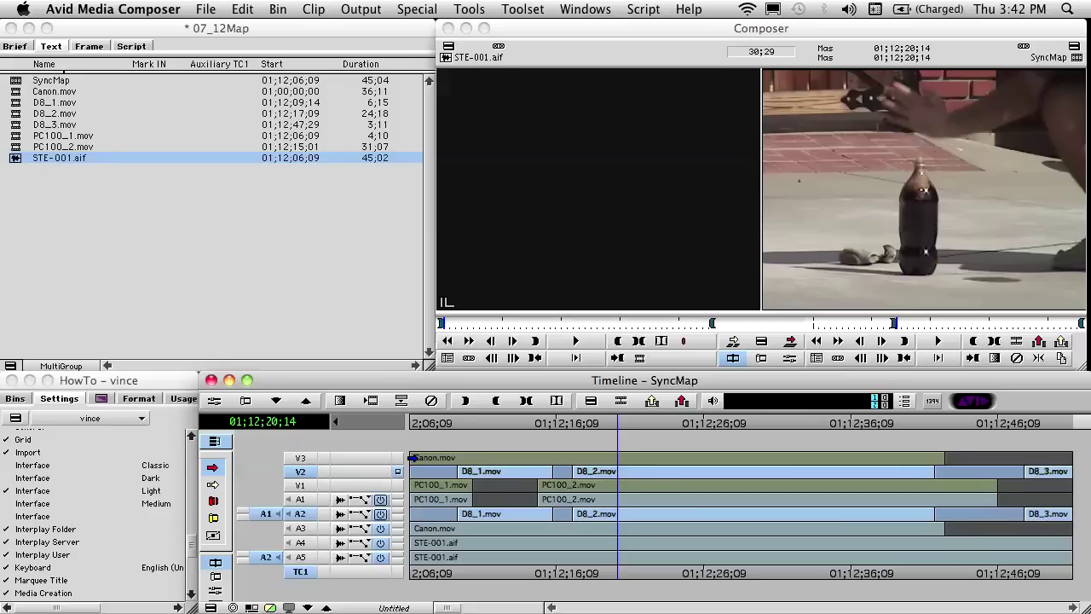
Monitor V3, find the bottle sync point in Canon.mov at 01;12;14;08, and move the clip on V3 and A3 to align it near 01;12;20;14.
{"action": "left_click", "coordinate": [398, 458]}
{"action": "mouse_move", "coordinate": [535, 424]}
{"action": "left_mouse_down"}
{"action": "mouse_move", "coordinate": [477, 424]}
{"action": "mouse_move", "coordinate": [526, 429]}
{"action": "left_mouse_up"}
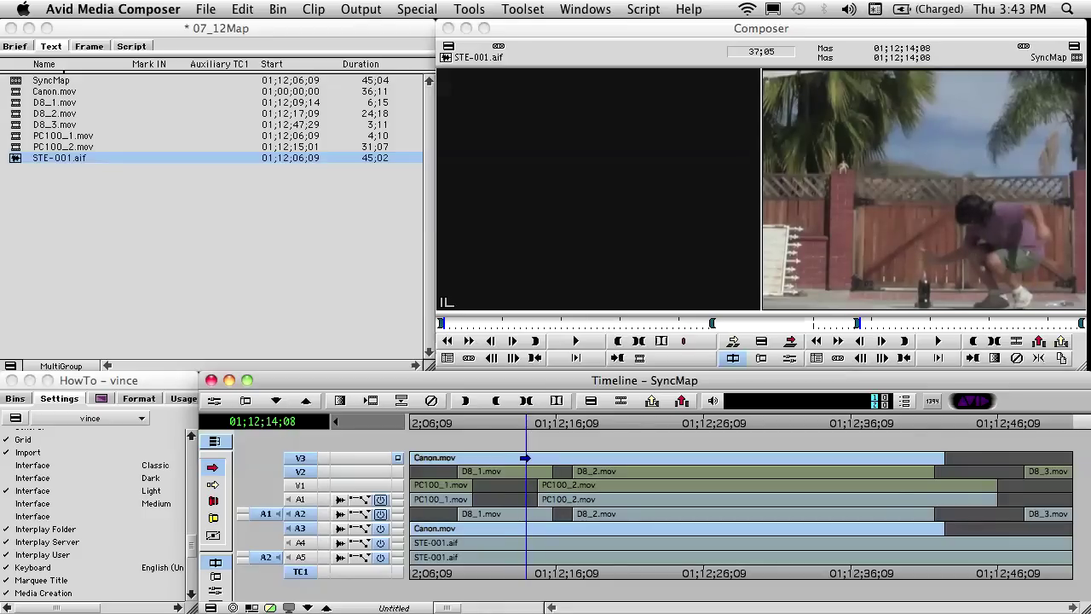
{"action": "left_click_drag", "start_coordinate": [525, 458], "coordinate": [620, 424]}
Monitor V2, step back to the sync frame at 01;12;20;14, and compare it with Canon.mov on V3.
{"action": "left_click", "coordinate": [399, 472]}
{"action": "key", "text": "Left"}
{"action": "key", "text": "Left"}
{"action": "key", "text": "Left"}
{"action": "key", "text": "Left"}
{"action": "key", "text": "Left"}
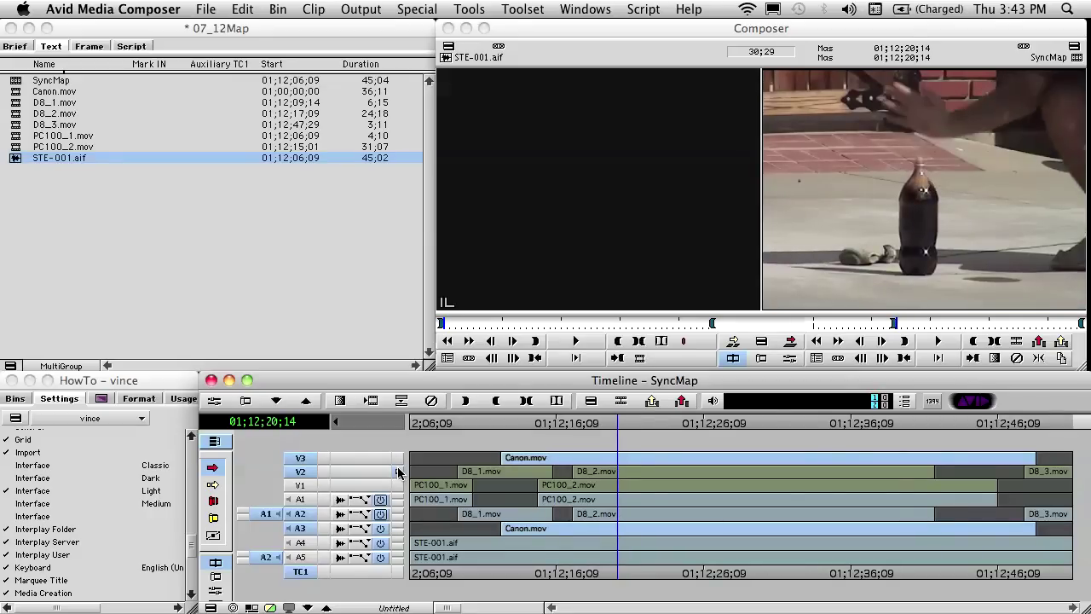
{"action": "left_click", "coordinate": [395, 458]}
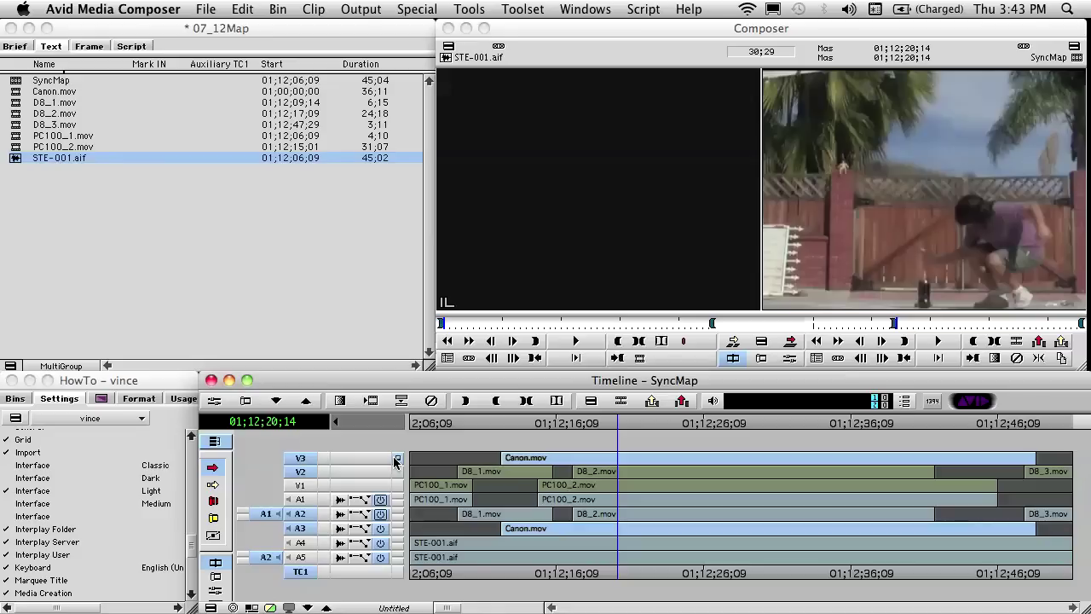
Nudge Canon.mov on V3 and A3 earlier and later frame by frame to match the bottle sync point at 01;12;20;14.
{"action": "left_click", "coordinate": [394, 458]}
{"action": "left_click", "coordinate": [395, 458]}
{"action": "key", "text": "comma"}
{"action": "key", "text": "comma"}
{"action": "key", "text": "comma"}
{"action": "key", "text": "comma"}
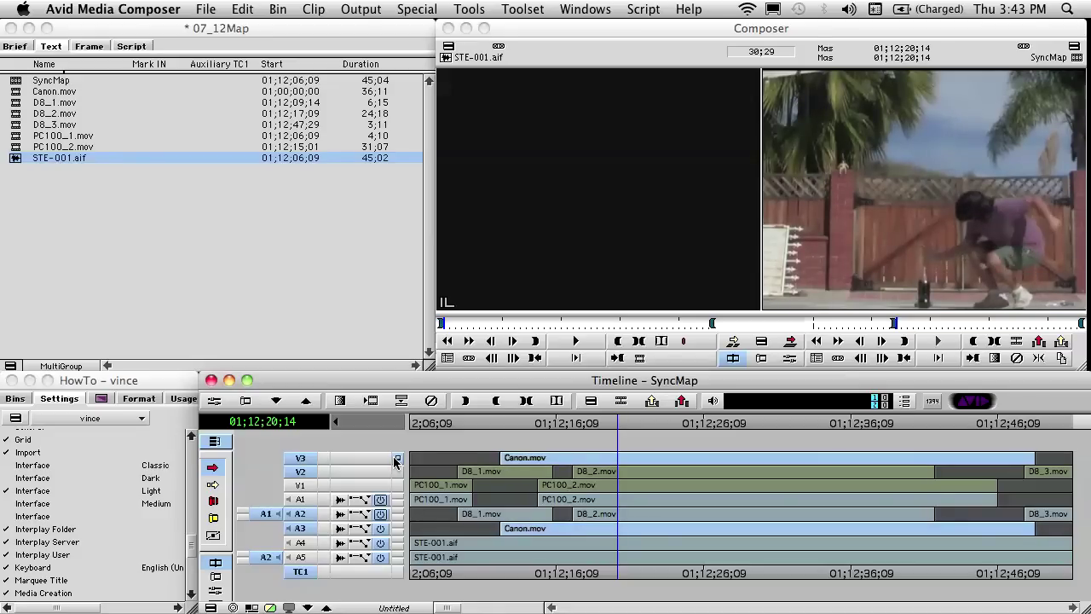
{"action": "key", "text": "comma"}
{"action": "key", "text": "period"}
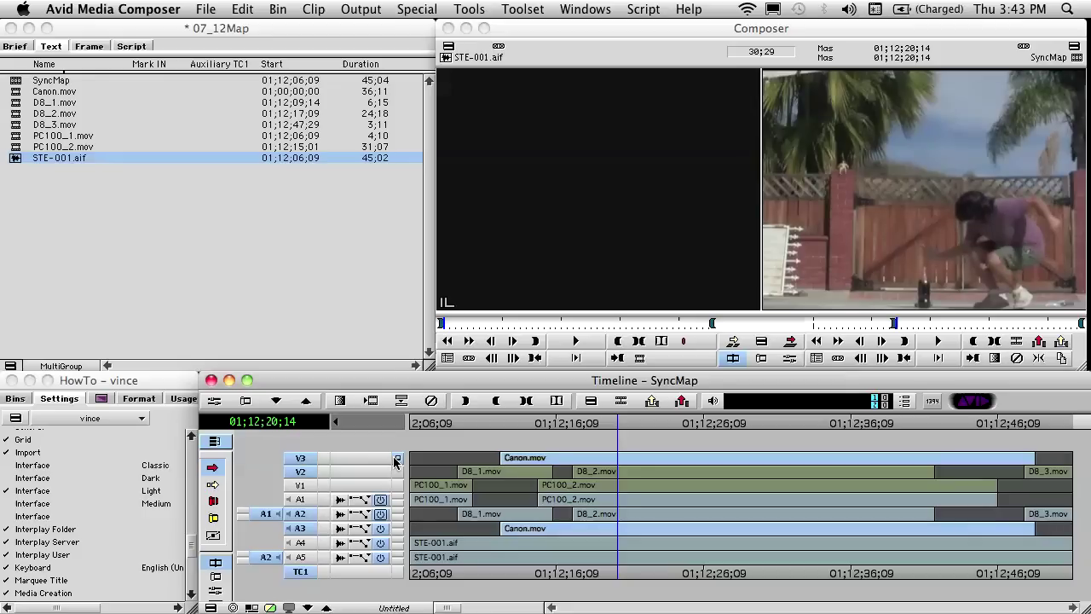
{"action": "key", "text": "period"}
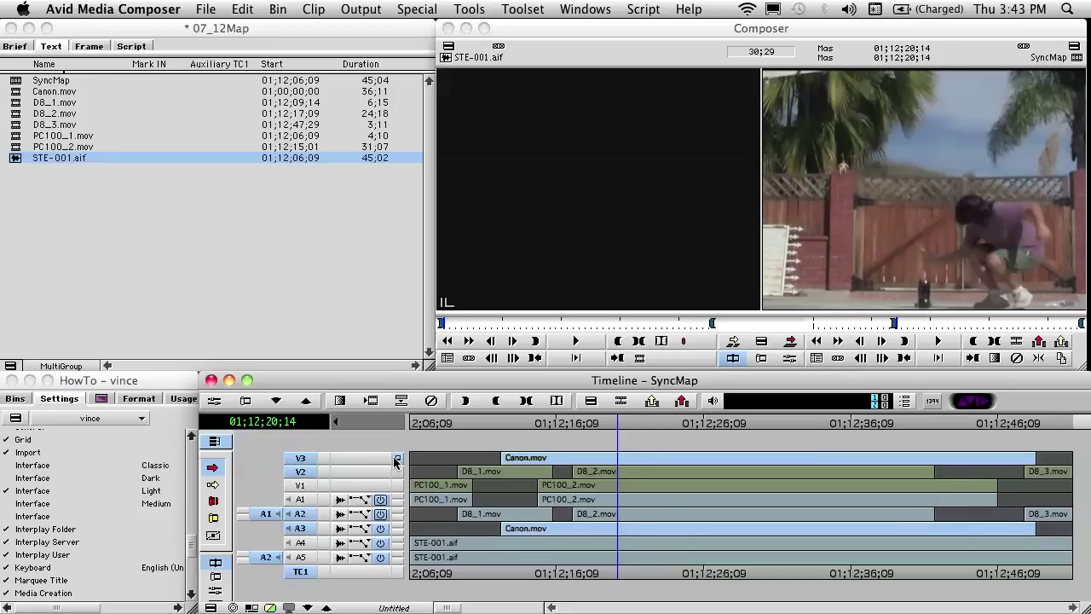
Check the same frame on V2 and V1, then go back to the start of SyncMap at 01;12;06;09.
{"action": "left_click", "coordinate": [398, 473]}
{"action": "left_click", "coordinate": [398, 488]}
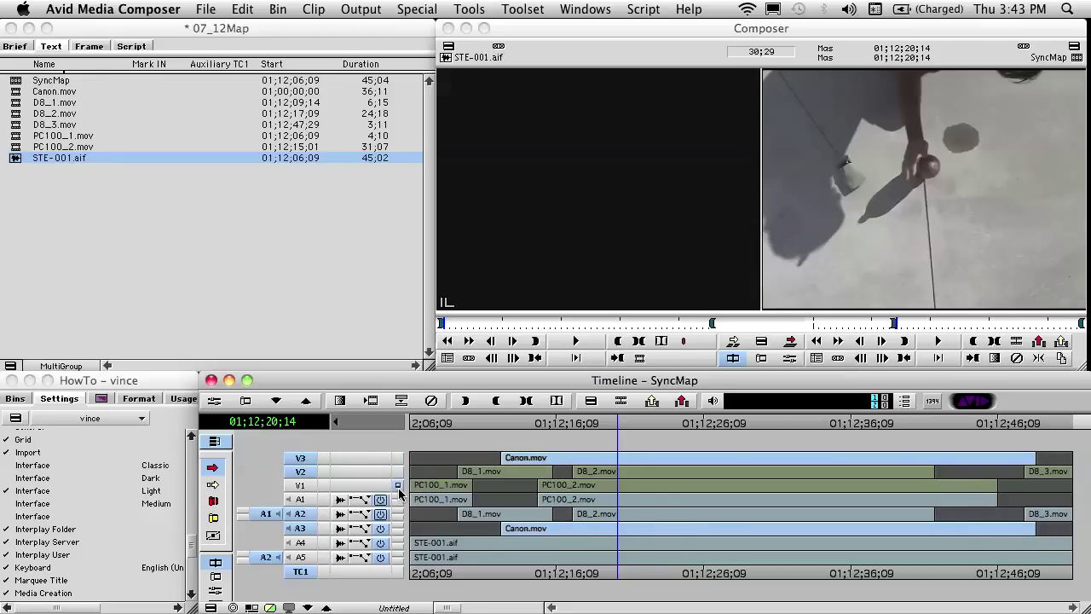
{"action": "left_click_drag", "start_coordinate": [425, 419], "coordinate": [378, 416]}
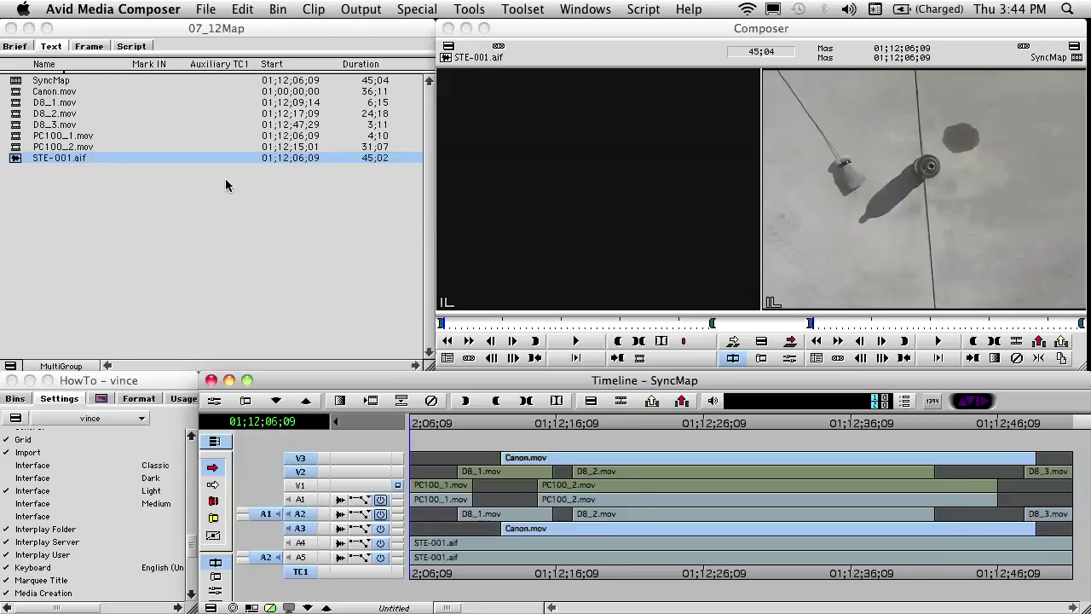
Copy the start timecode of STE-001.aif, 01;12;06;09, into its Auxiliary TC1.
{"action": "left_click", "coordinate": [291, 158]}
{"action": "left_click", "coordinate": [291, 158]}
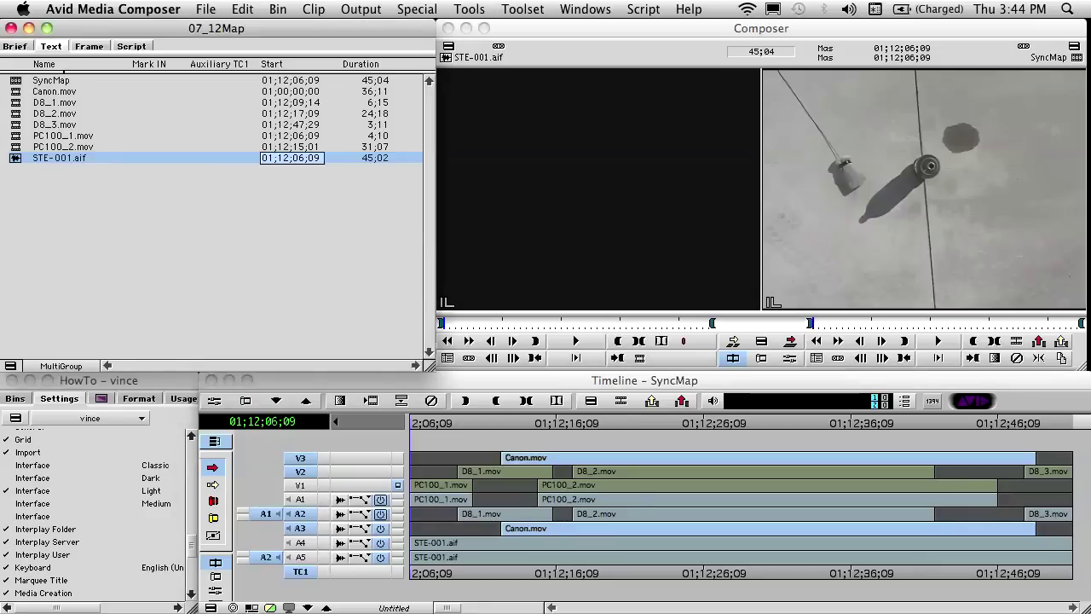
{"action": "left_click", "coordinate": [241, 157]}
{"action": "type", "text": "01;12;06;09"}
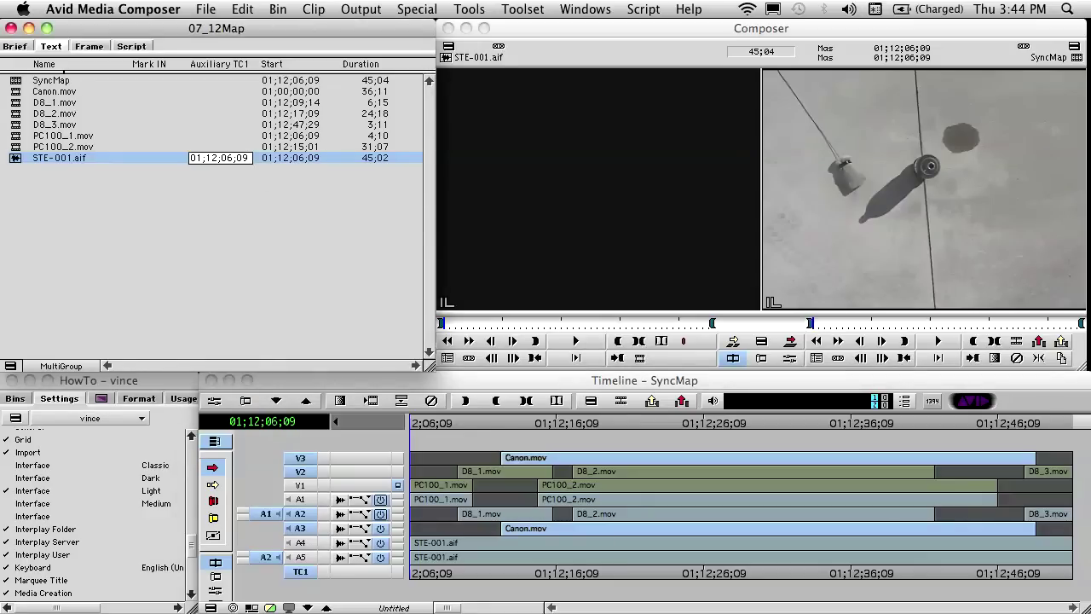
Copy the start timecodes into Auxiliary TC1 for PC100_2.mov (01;12;15;01) and PC100_1.mov (01;12;06;09).
{"action": "left_click", "coordinate": [276, 147]}
{"action": "key", "text": "super+c"}
{"action": "left_click", "coordinate": [245, 147]}
{"action": "key", "text": "super+v"}
{"action": "left_click", "coordinate": [281, 135]}
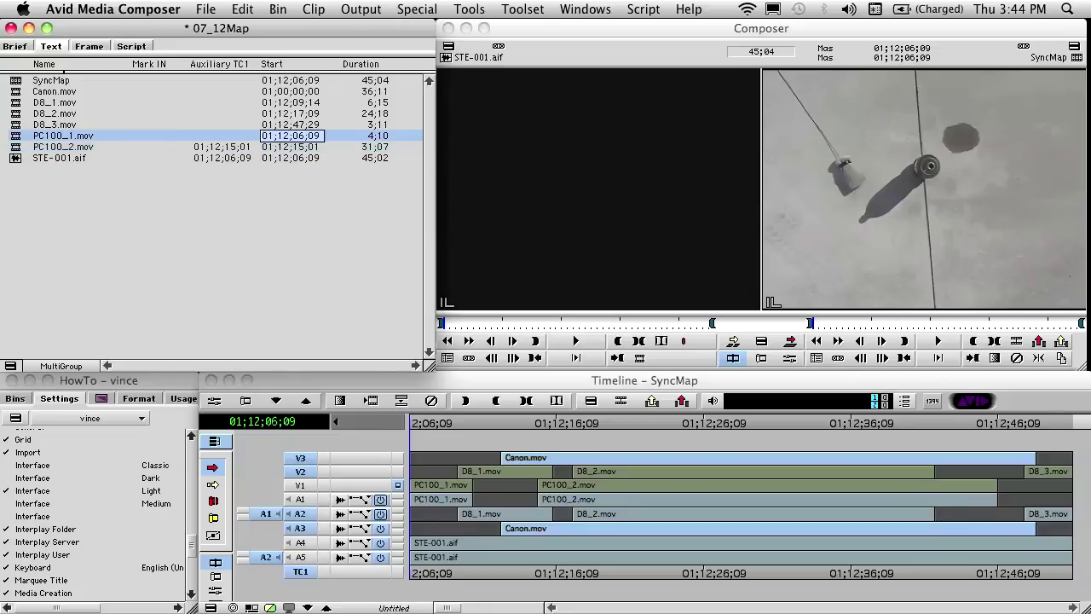
{"action": "left_click_drag", "start_coordinate": [288, 141], "coordinate": [226, 136]}
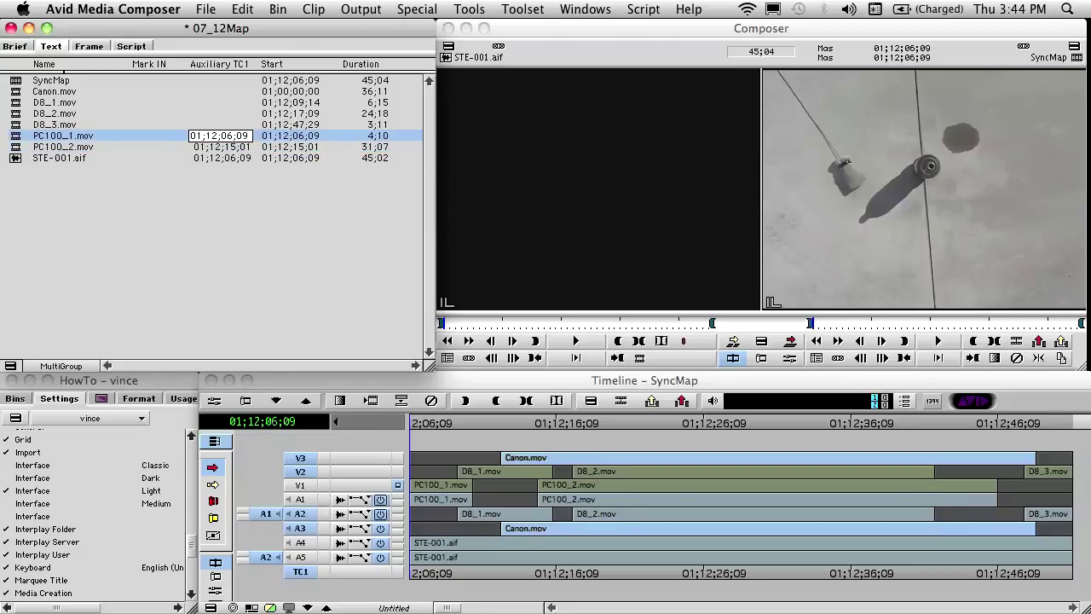
{"action": "left_click", "coordinate": [208, 196]}
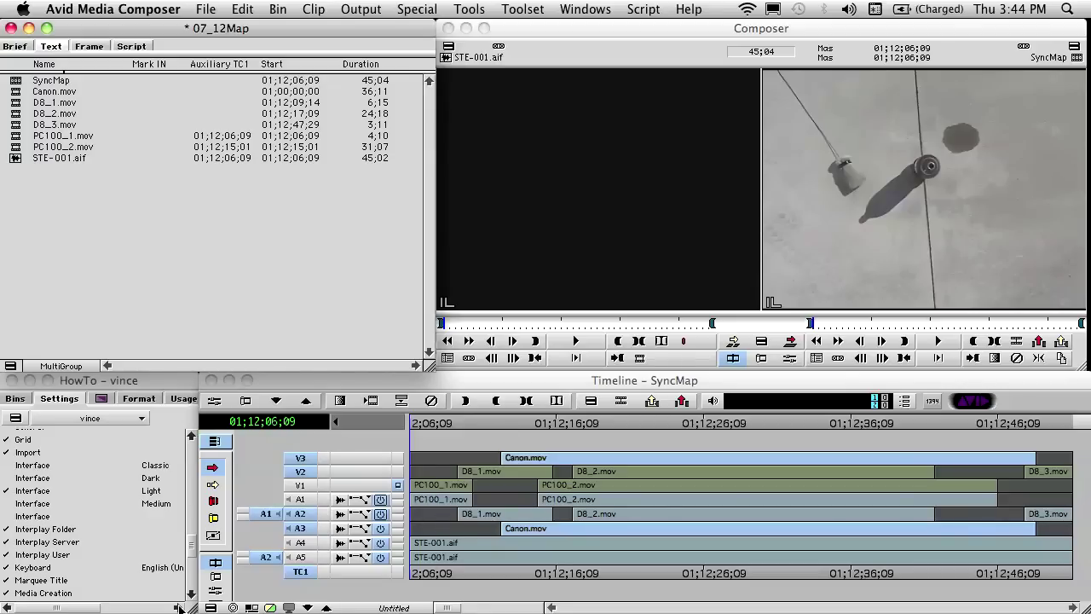
Duplicate the Keyboard setting, name the copy MultiGroup, and make it the active keyboard.
{"action": "left_click", "coordinate": [192, 585]}
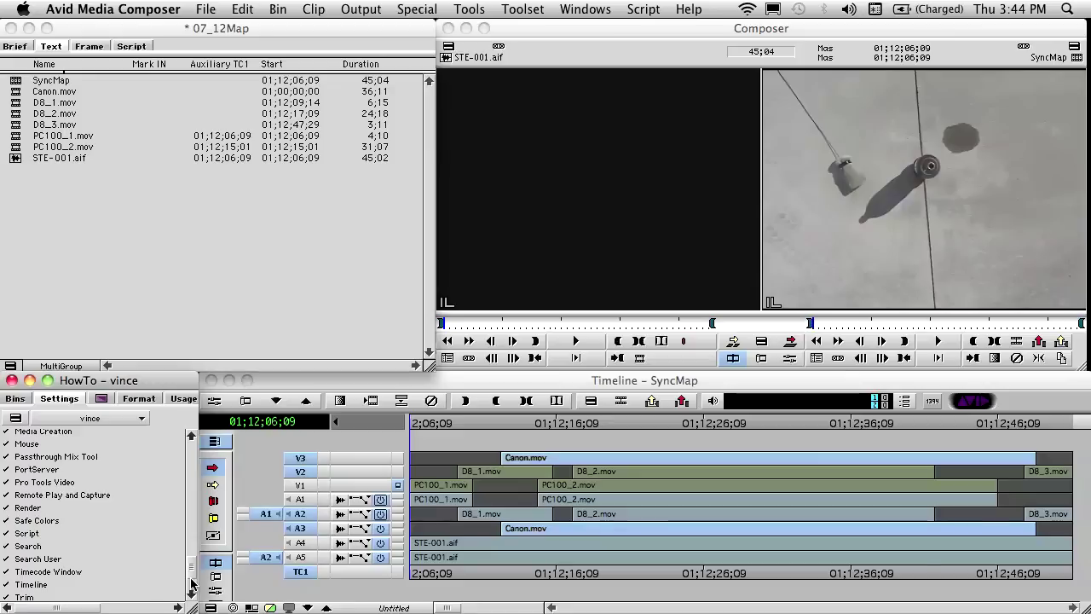
{"action": "left_click", "coordinate": [191, 547]}
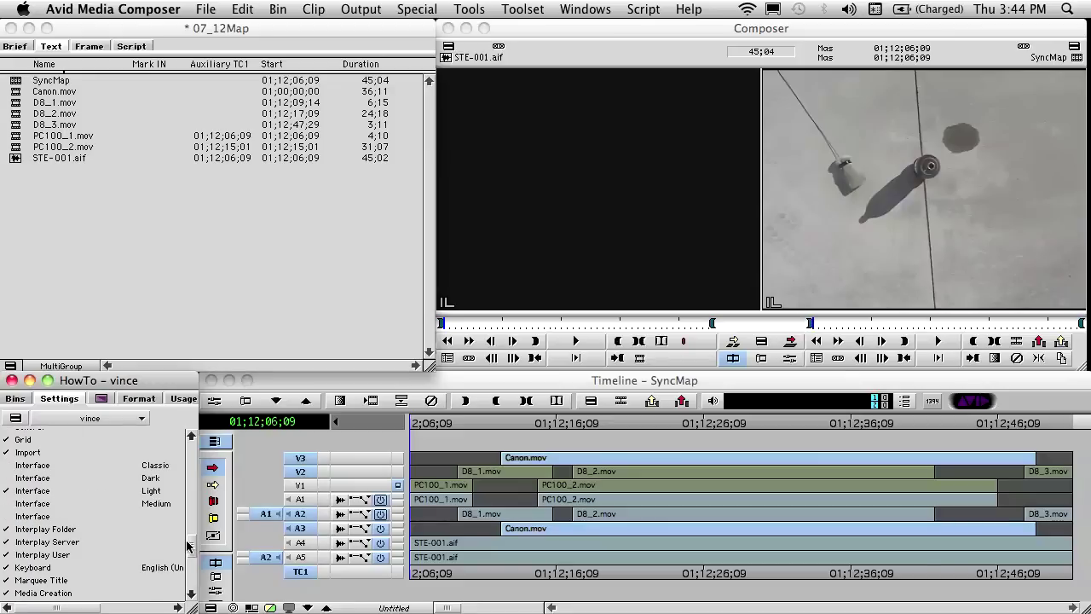
{"action": "right_click", "coordinate": [30, 564]}
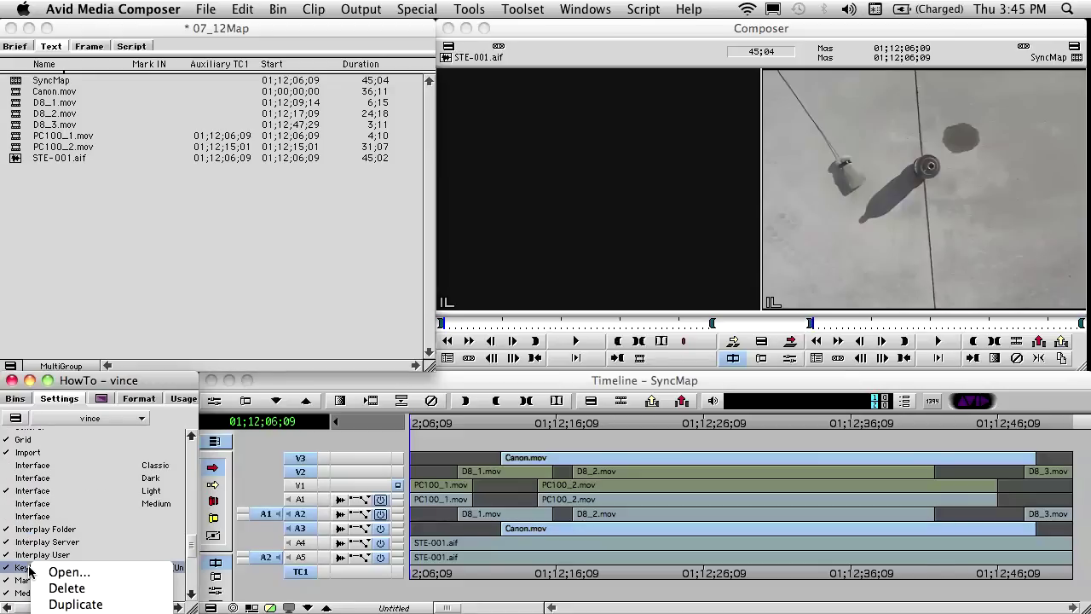
{"action": "left_click", "coordinate": [53, 605]}
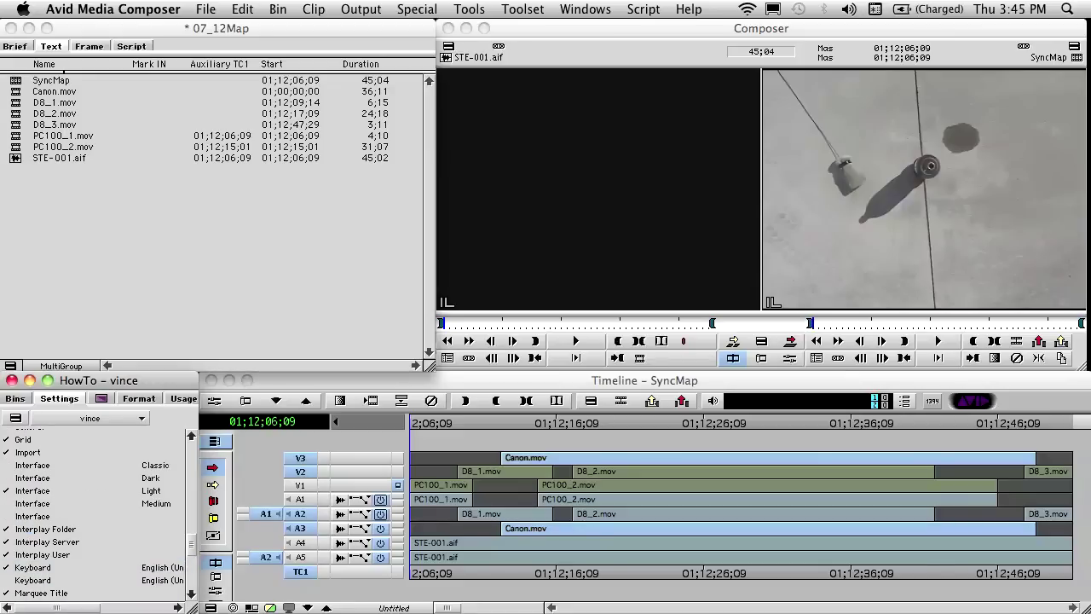
{"action": "type", "text": "MultiGroup"}
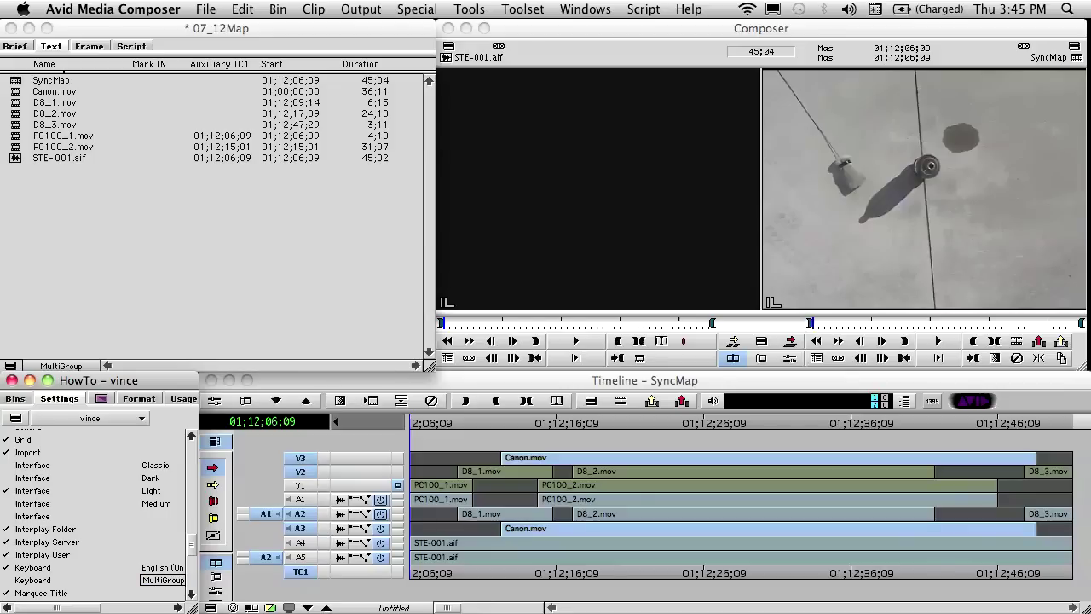
{"action": "left_click", "coordinate": [6, 581]}
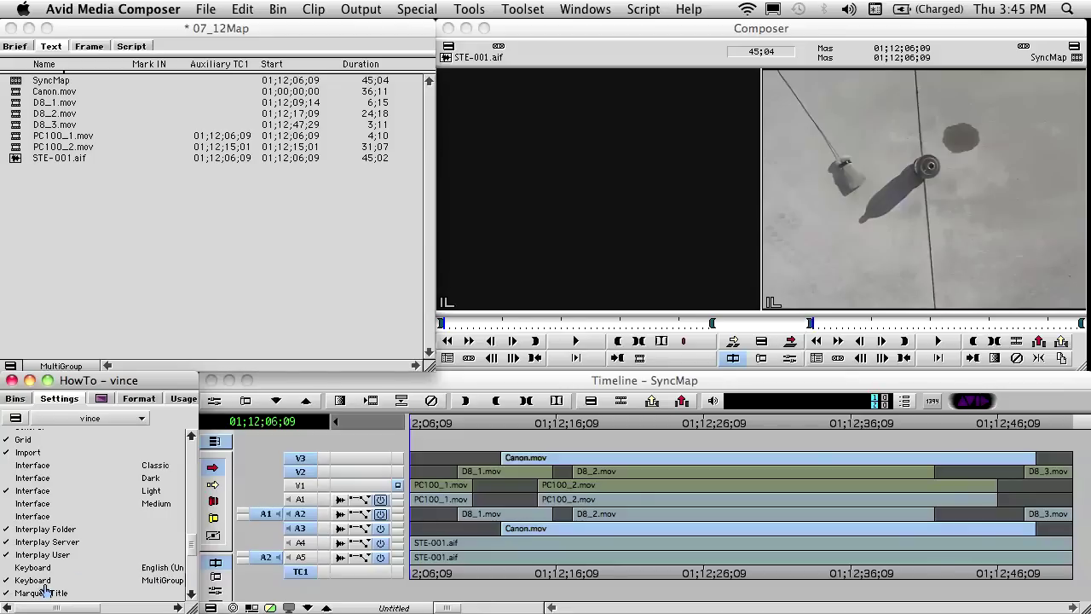
Open the MultiGroup keyboard and the Command Palette, and assign Fast Forward to the 8 key.
{"action": "double_click", "coordinate": [41, 582]}
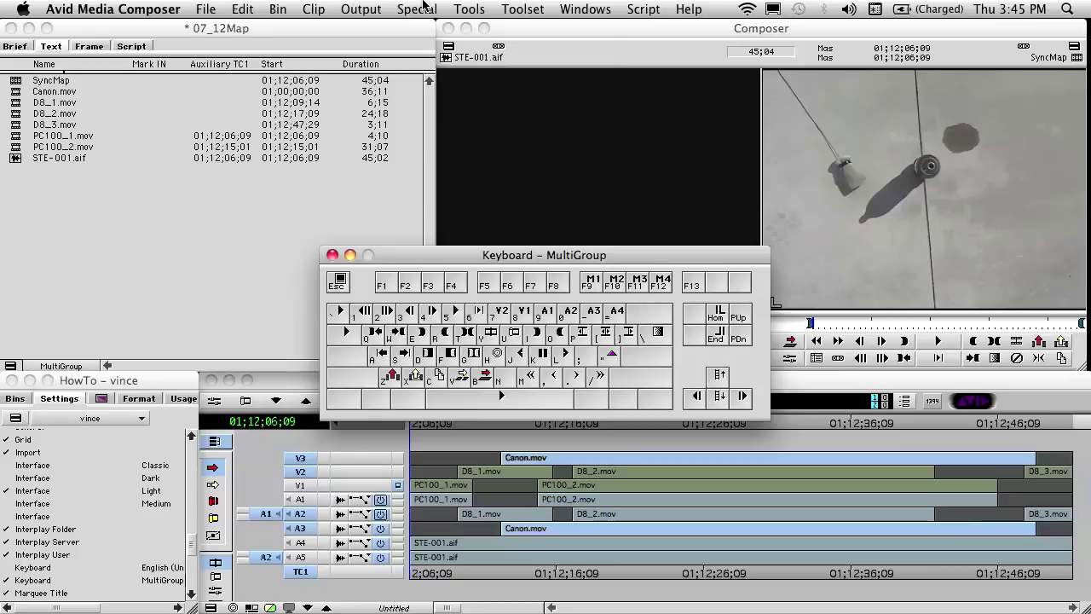
{"action": "left_click", "coordinate": [467, 8]}
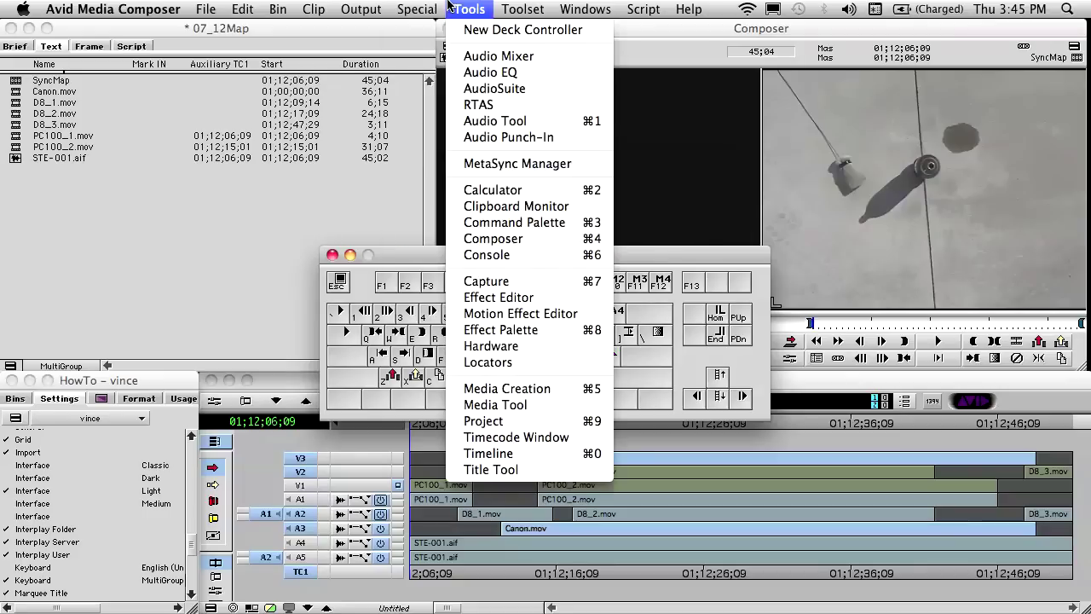
{"action": "left_click", "coordinate": [490, 223]}
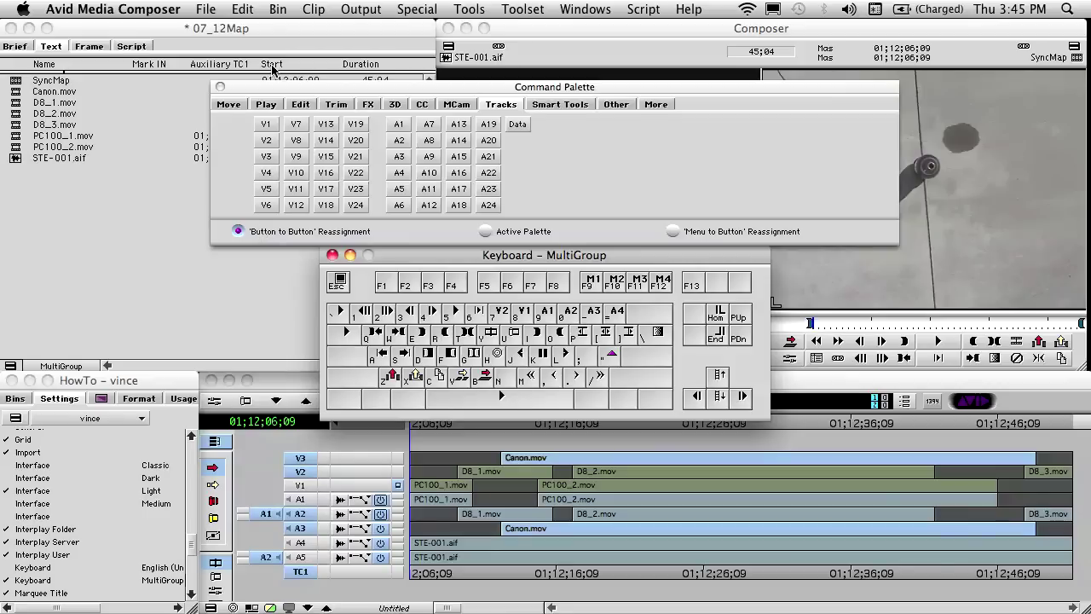
{"action": "left_click", "coordinate": [225, 106]}
{"action": "left_click_drag", "start_coordinate": [652, 177], "coordinate": [524, 315]}
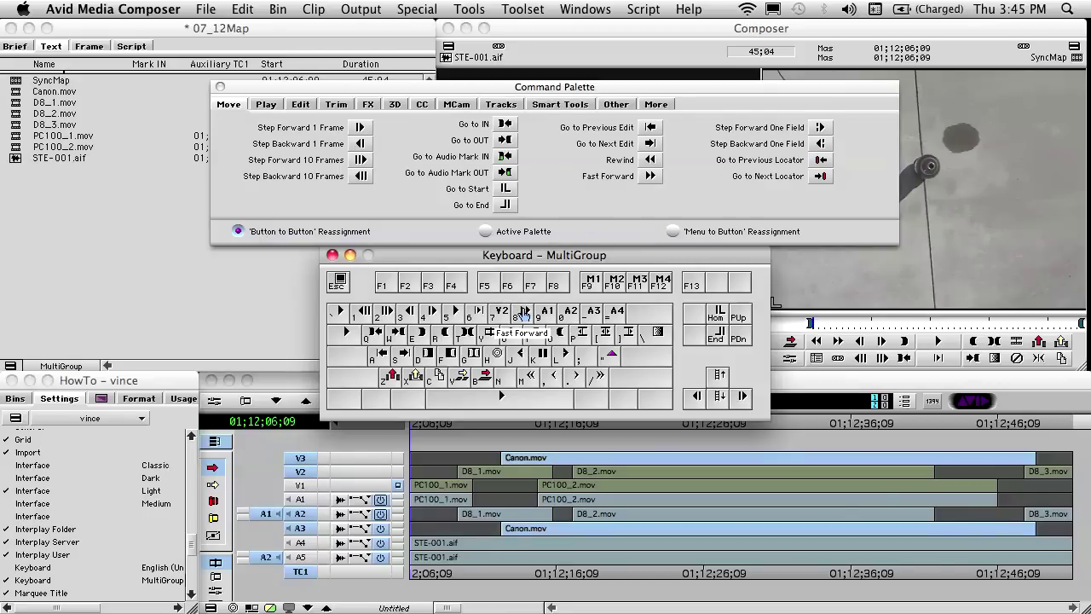
Assign the Mark IN command to the 9 key of the MultiGroup keyboard.
{"action": "left_click", "coordinate": [266, 104]}
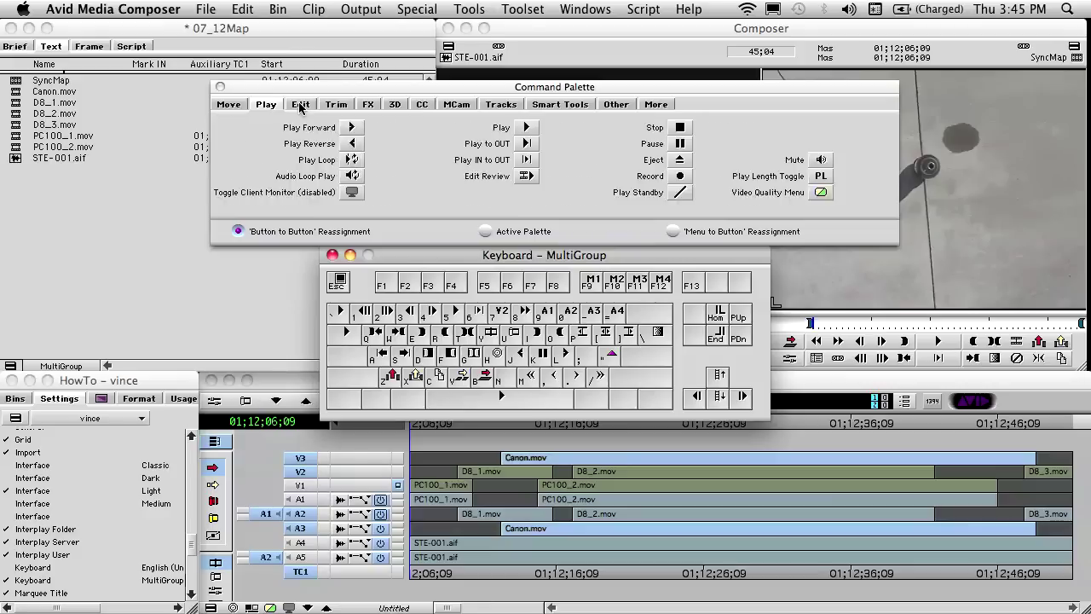
{"action": "left_click", "coordinate": [300, 104]}
{"action": "left_click_drag", "start_coordinate": [302, 128], "coordinate": [542, 315]}
Assign Match Frame to the 0 key and Find Bin to the hyphen key, and close the palette and keyboard.
{"action": "left_click", "coordinate": [614, 104]}
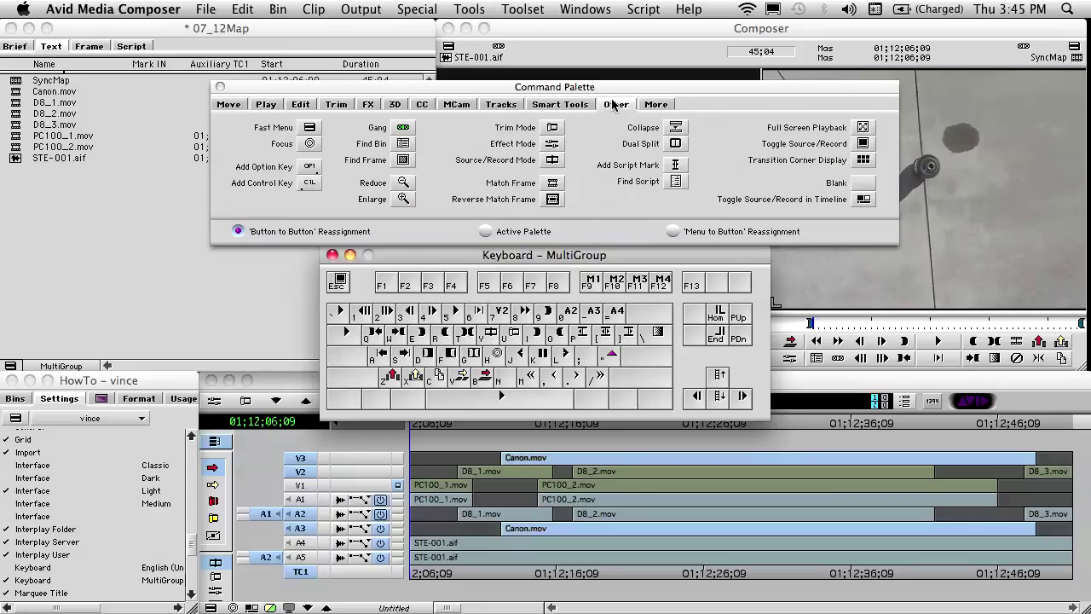
{"action": "left_click_drag", "start_coordinate": [537, 198], "coordinate": [567, 316]}
{"action": "left_click_drag", "start_coordinate": [403, 160], "coordinate": [594, 317]}
{"action": "left_click", "coordinate": [220, 87]}
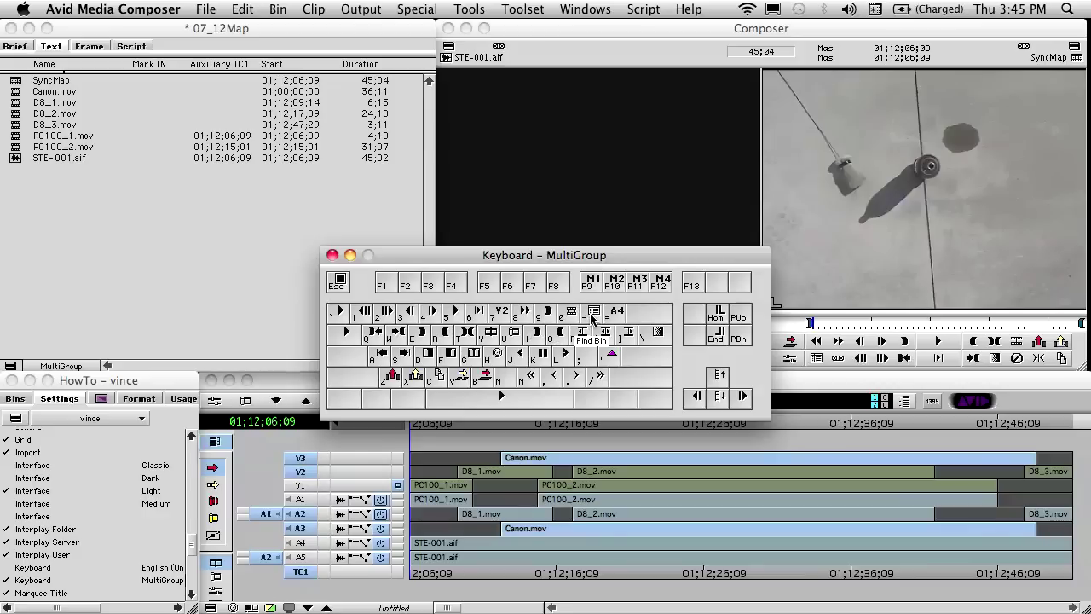
{"action": "left_click", "coordinate": [332, 255]}
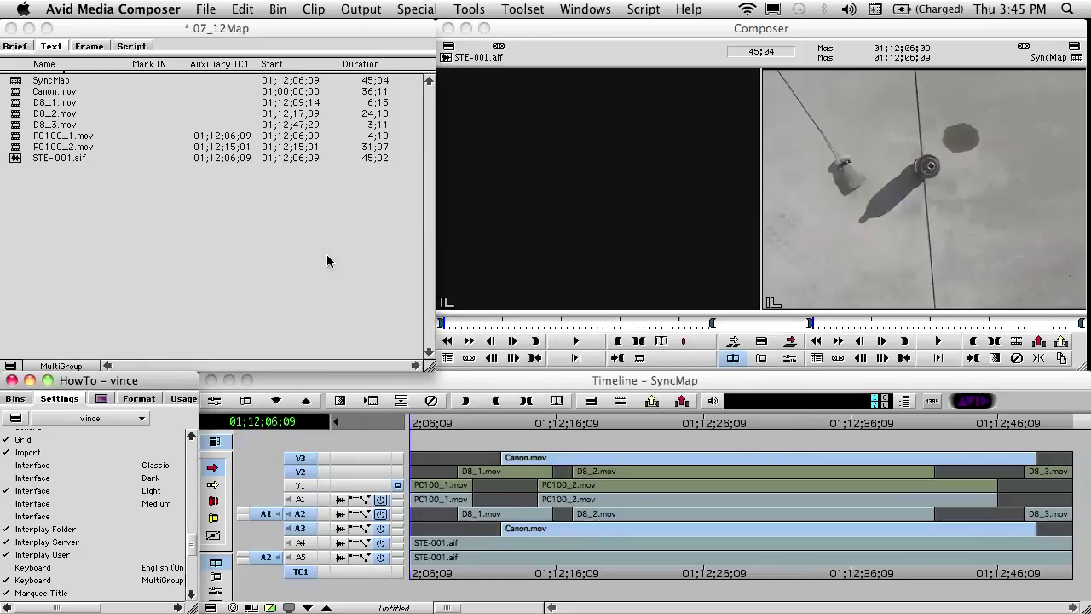
Set the Composer FF/REW options to Stop at Head Frames only, with Ignore Track Selectors off.
{"action": "scroll", "coordinate": [194, 456], "scroll_direction": "up", "scroll_amount": 10}
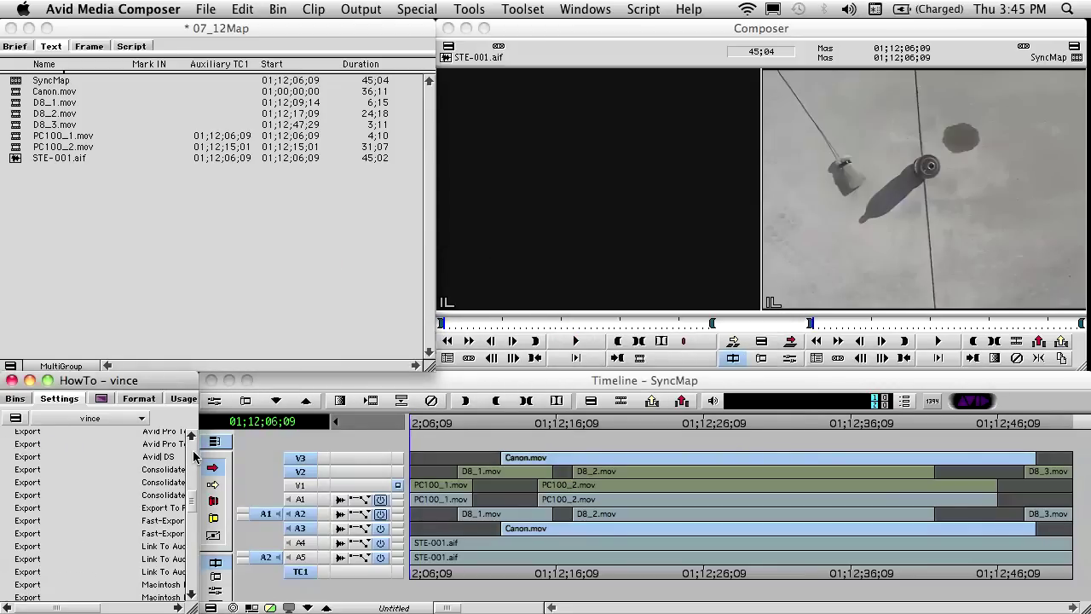
{"action": "scroll", "coordinate": [195, 456], "scroll_direction": "up", "scroll_amount": 5}
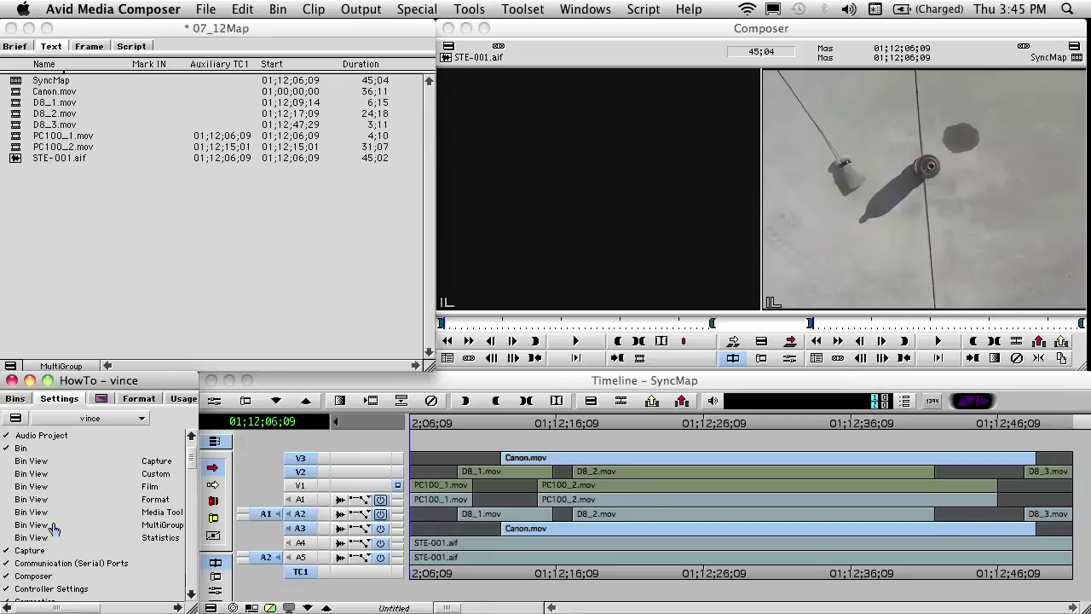
{"action": "double_click", "coordinate": [36, 577]}
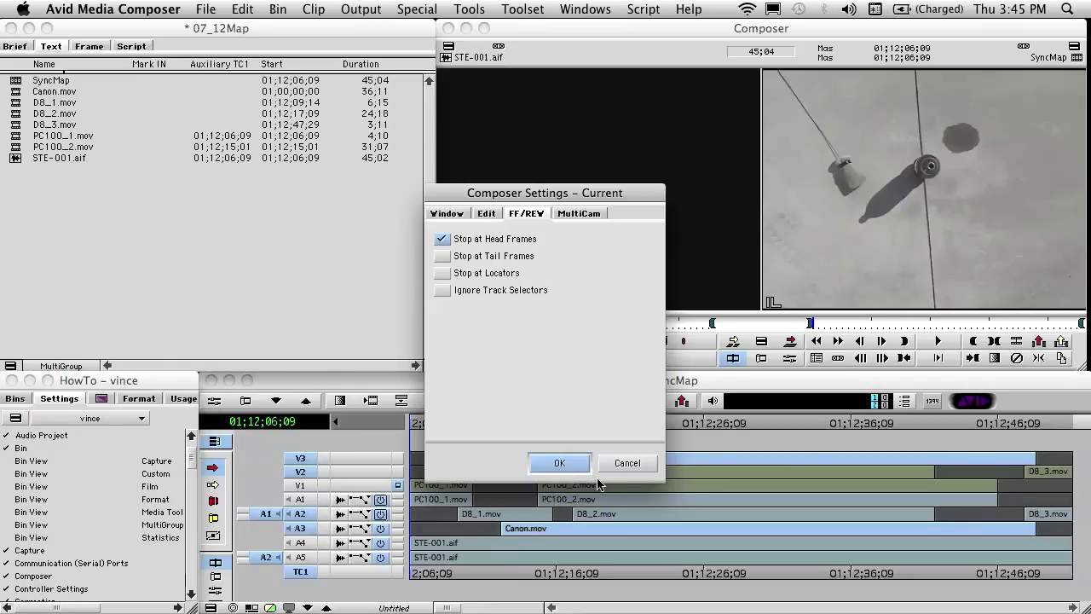
{"action": "left_click", "coordinate": [559, 463]}
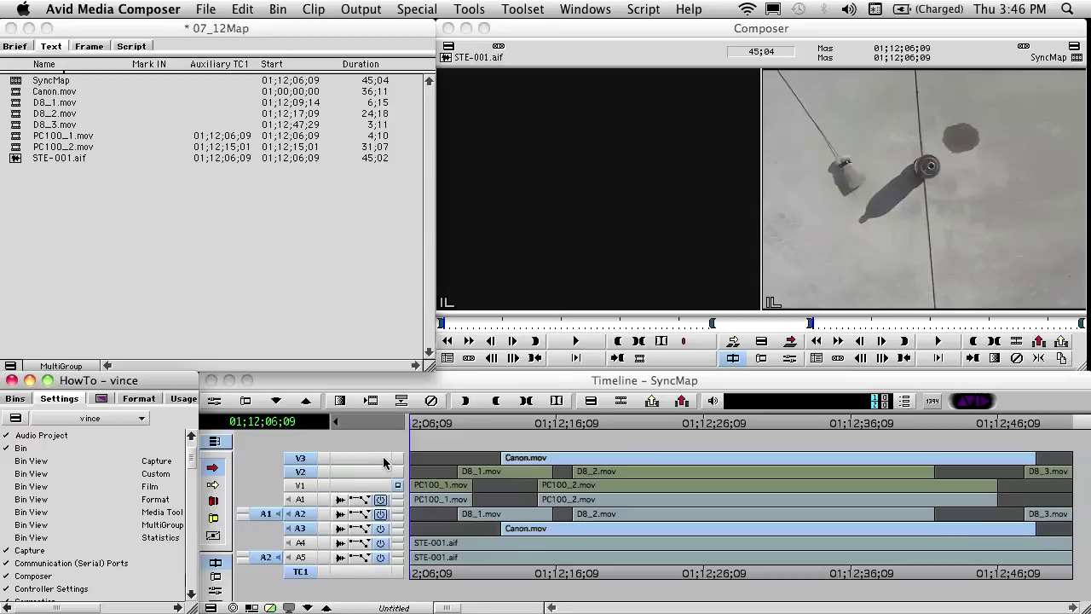
Deselect tracks V3 and A3 in SyncMap, fast-forward through the V2 clip heads to the end, and return to the start.
{"action": "left_click", "coordinate": [309, 461]}
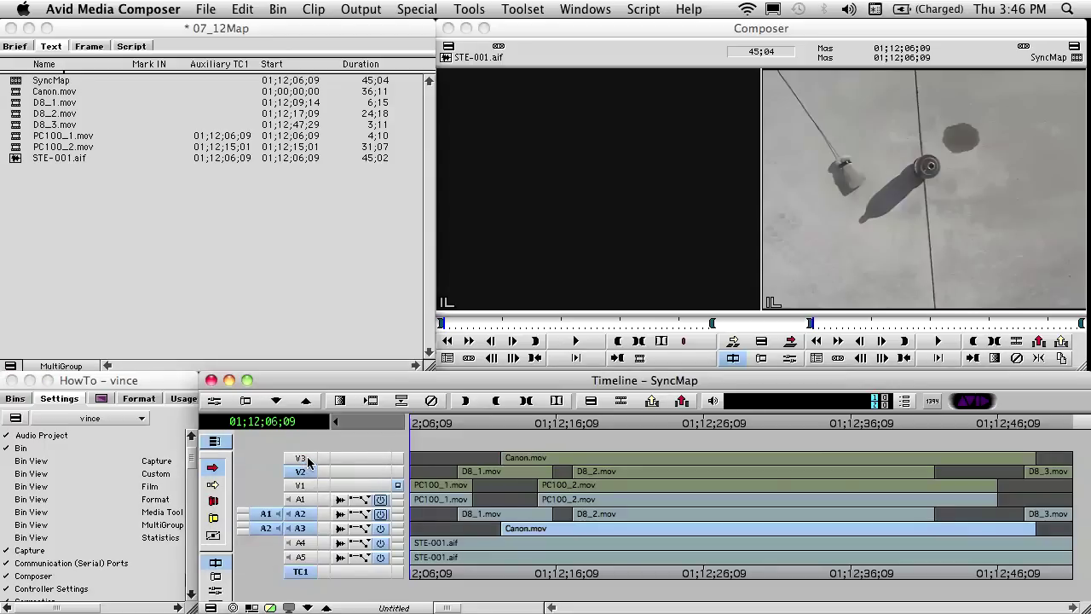
{"action": "left_click", "coordinate": [308, 529]}
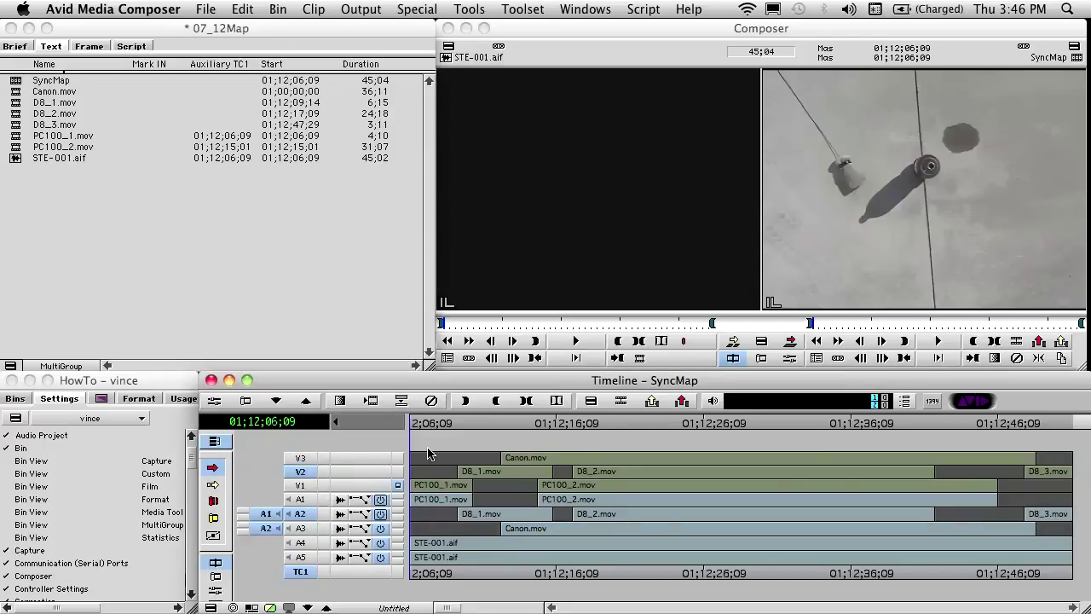
{"action": "key", "text": "s"}
{"action": "key", "text": "s"}
{"action": "key", "text": "s"}
{"action": "key", "text": "s"}
{"action": "key", "text": "s"}
{"action": "key", "text": "s"}
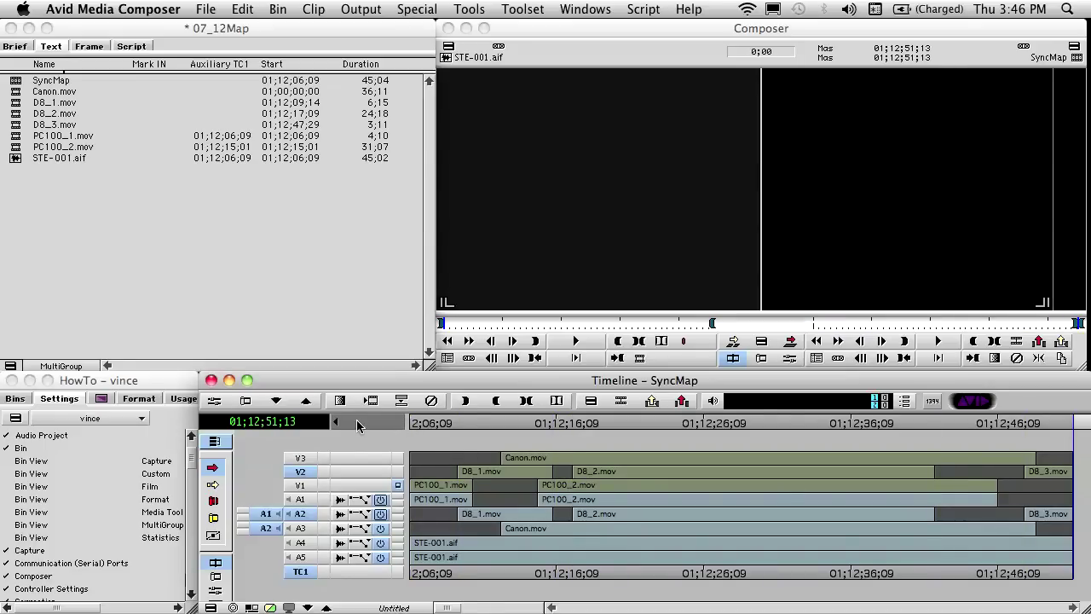
{"action": "key", "text": "Home"}
{"action": "key", "text": "s"}
{"action": "key", "text": "Home"}
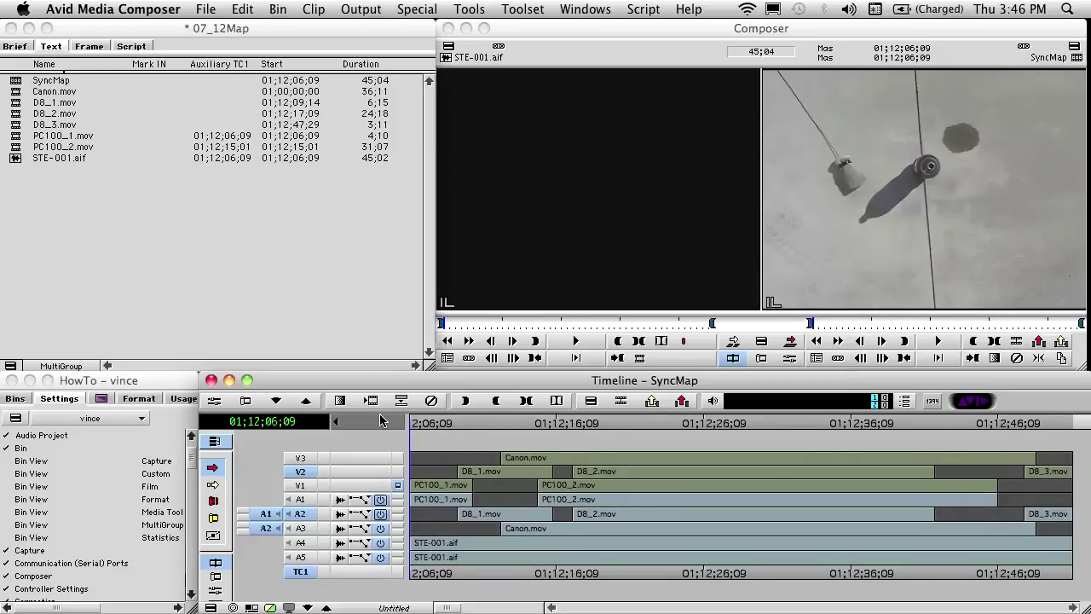
Mark an IN at the head of D8_1.mov on V2, 01;12;09;17, and match frame to find the clip in the bin.
{"action": "key", "text": "s"}
{"action": "key", "text": "i"}
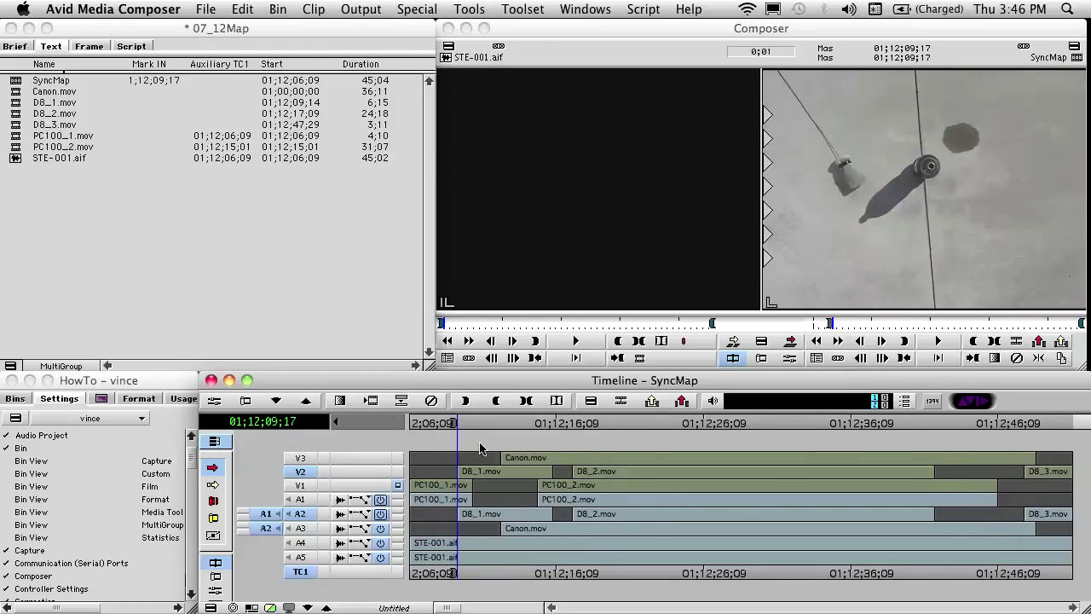
{"action": "key", "text": "n"}
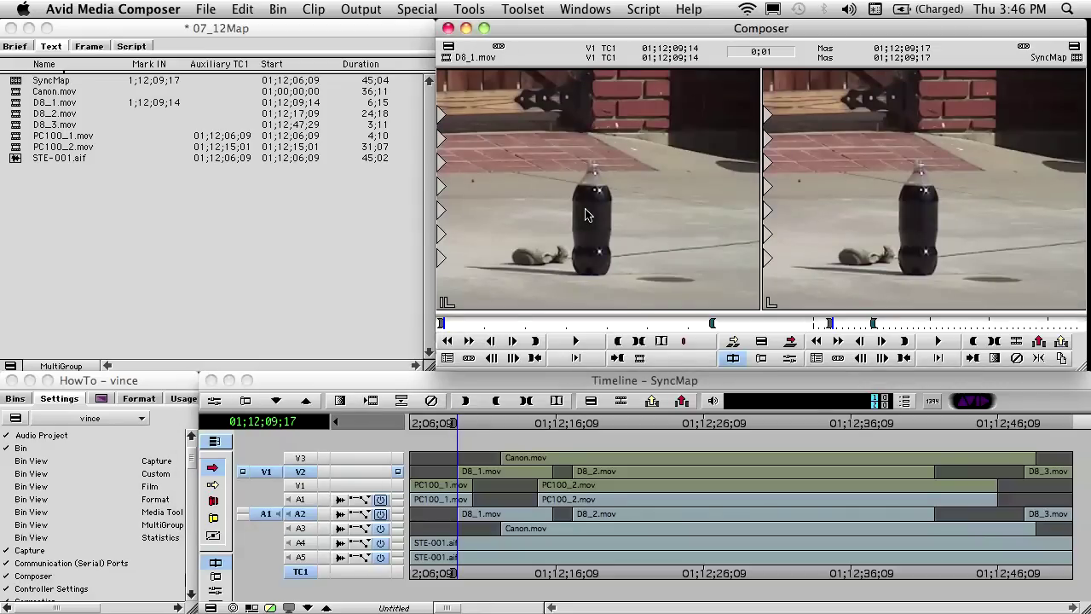
{"action": "key", "text": "super+f"}
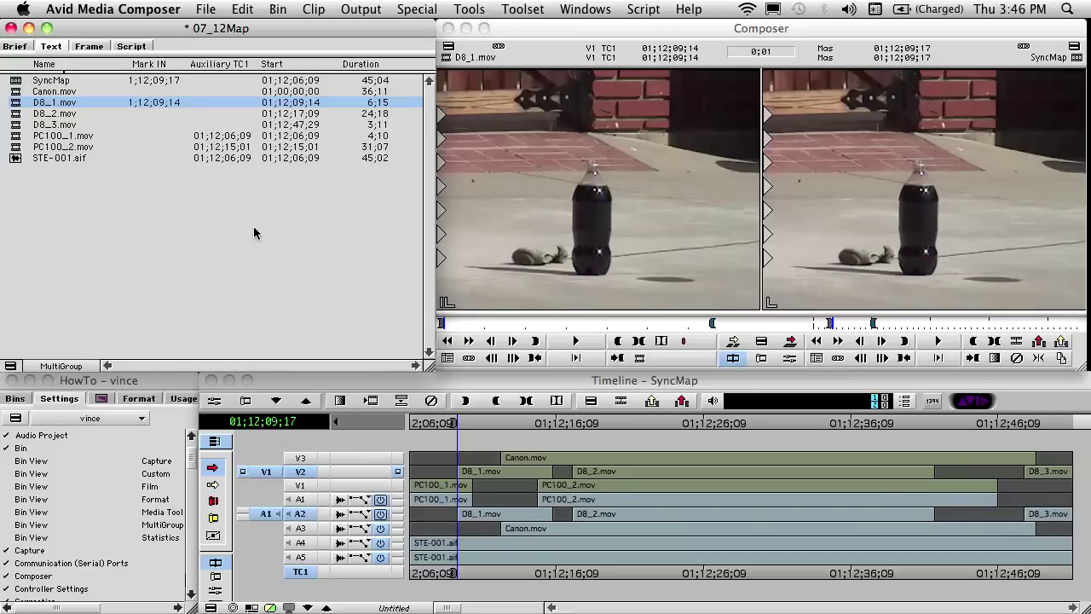
Copy SyncMap's Mark IN timecode, 01;12;09;17, into the Auxiliary TC1 of D8_1.mov.
{"action": "left_click", "coordinate": [146, 81]}
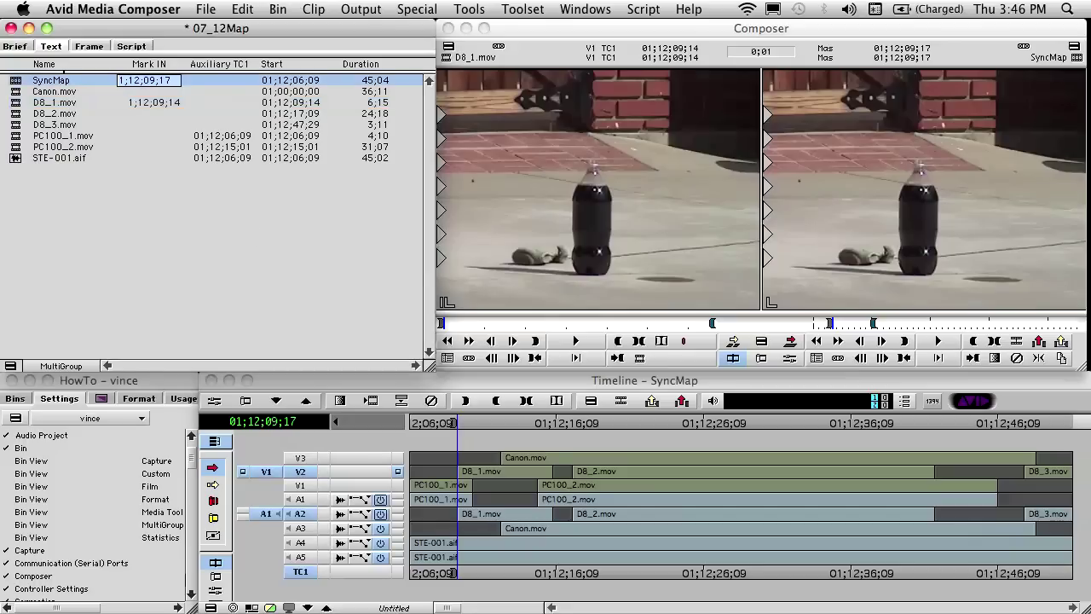
{"action": "left_click", "coordinate": [223, 103]}
{"action": "type", "text": "1;12;09;17"}
{"action": "left_click", "coordinate": [260, 234]}
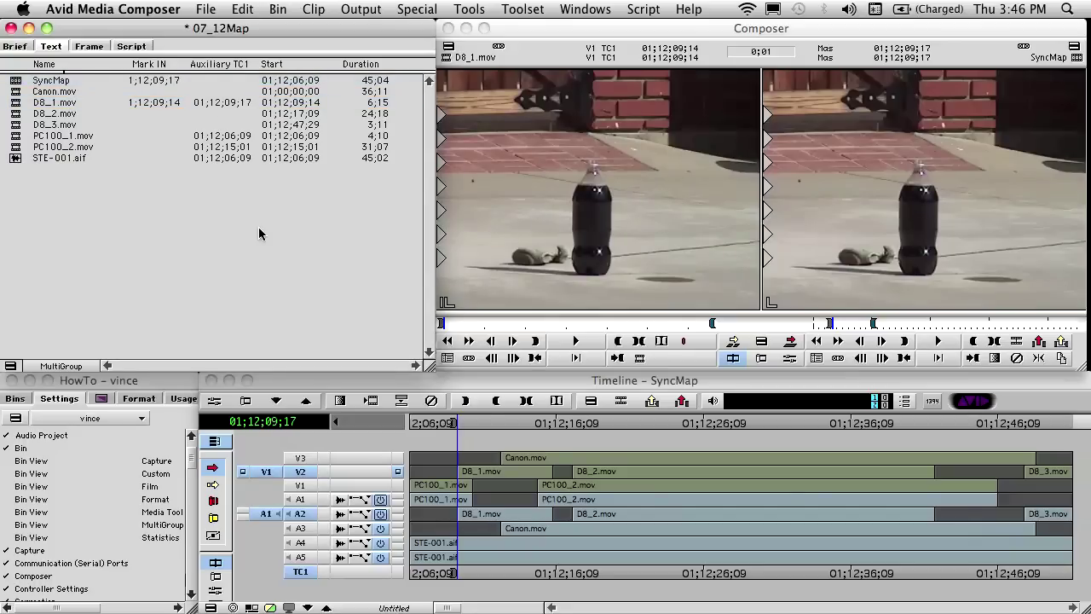
Mark an IN at the head of D8_2.mov on V2, 01;12;17;12, and match frame to find the clip in the bin.
{"action": "left_click", "coordinate": [490, 383]}
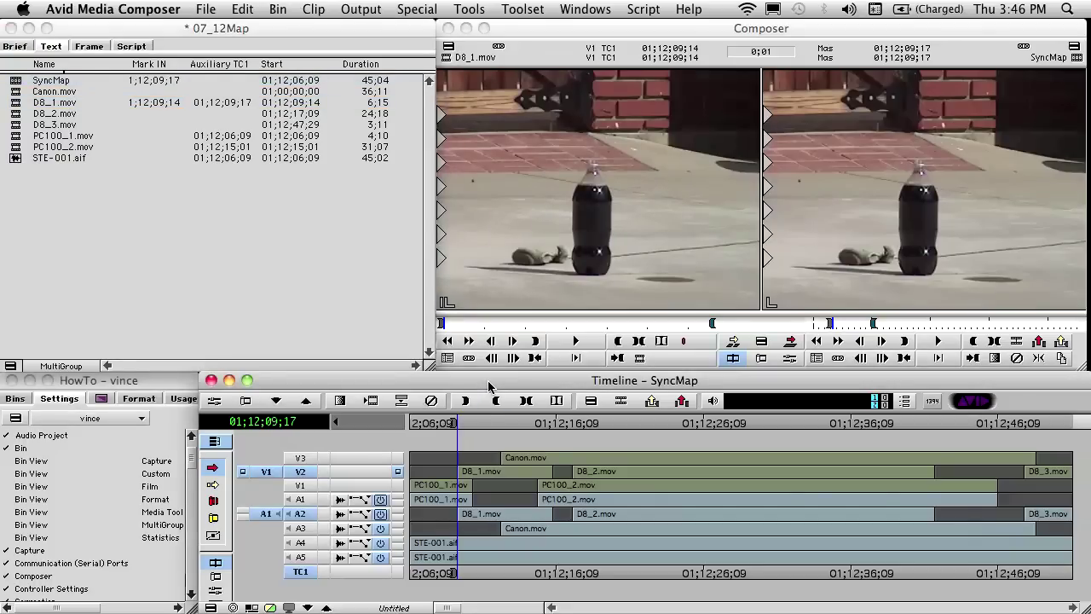
{"action": "key", "text": "s"}
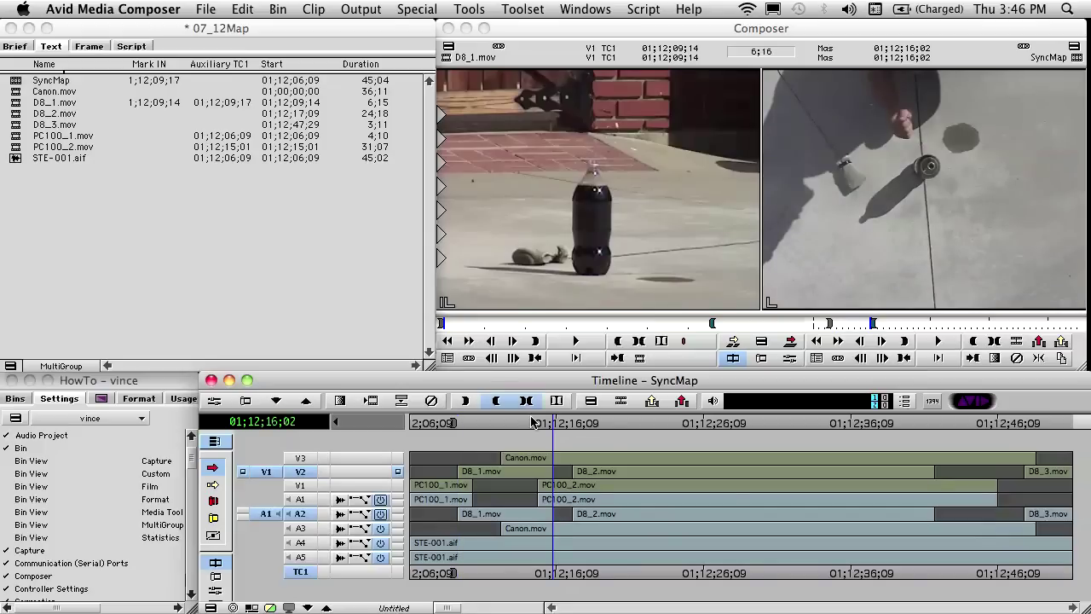
{"action": "left_click", "coordinate": [573, 483]}
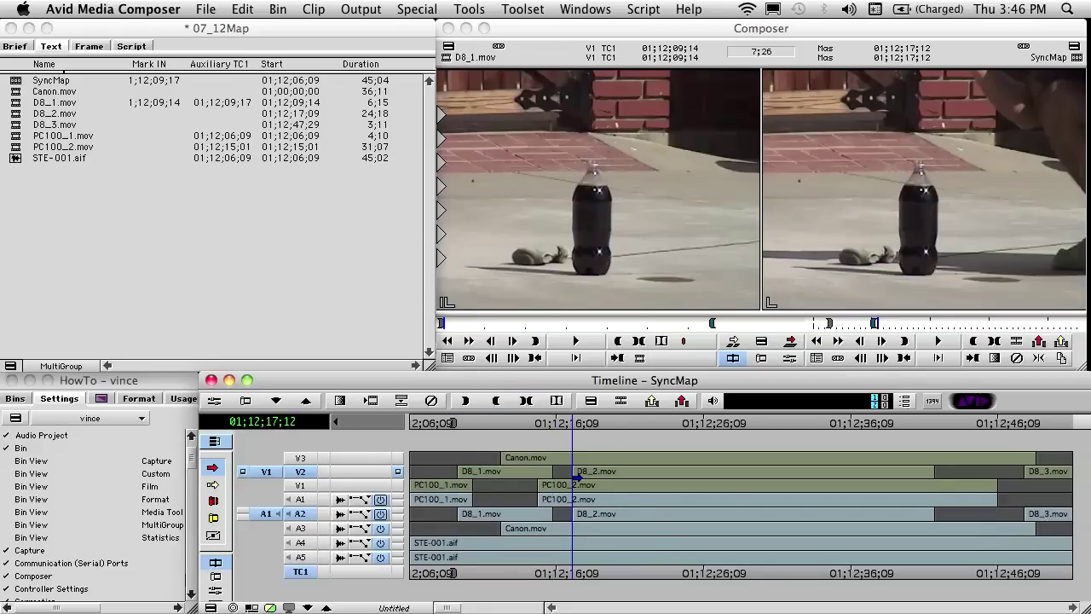
{"action": "key", "text": "i"}
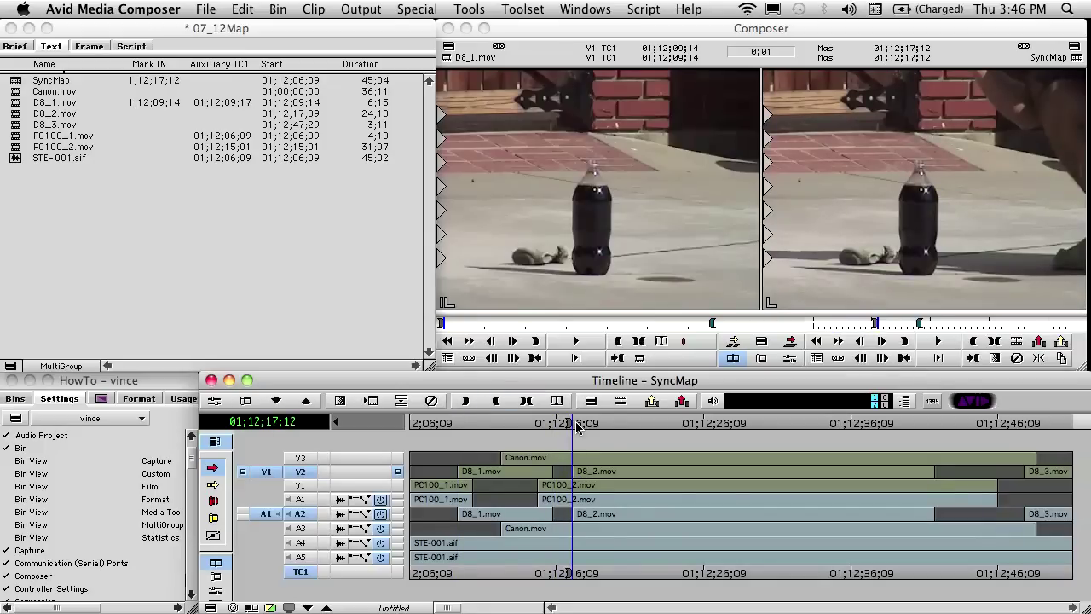
{"action": "key", "text": "n"}
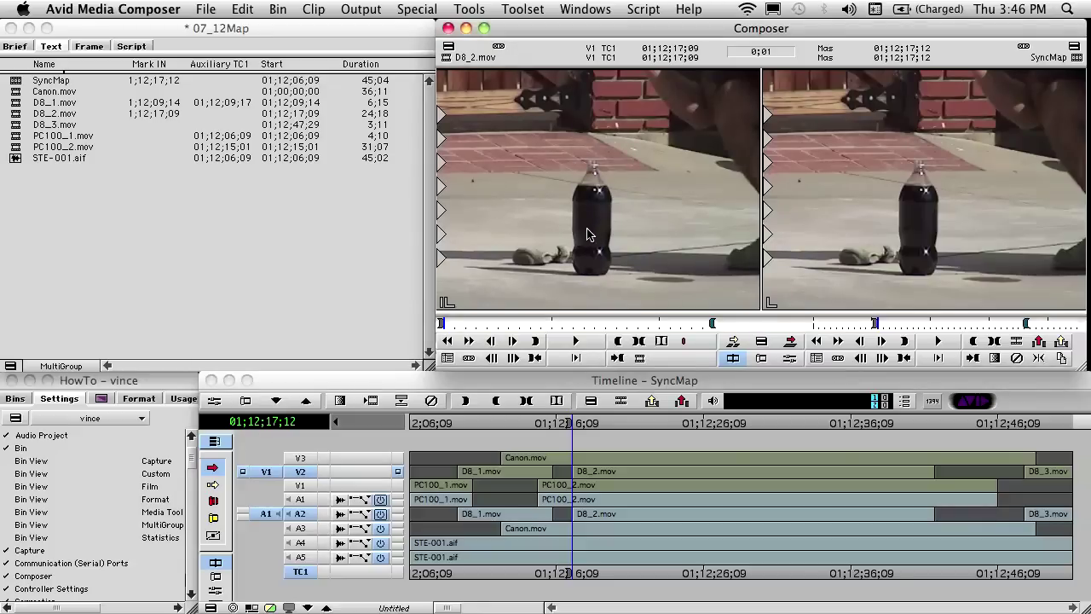
{"action": "key", "text": "shift+n"}
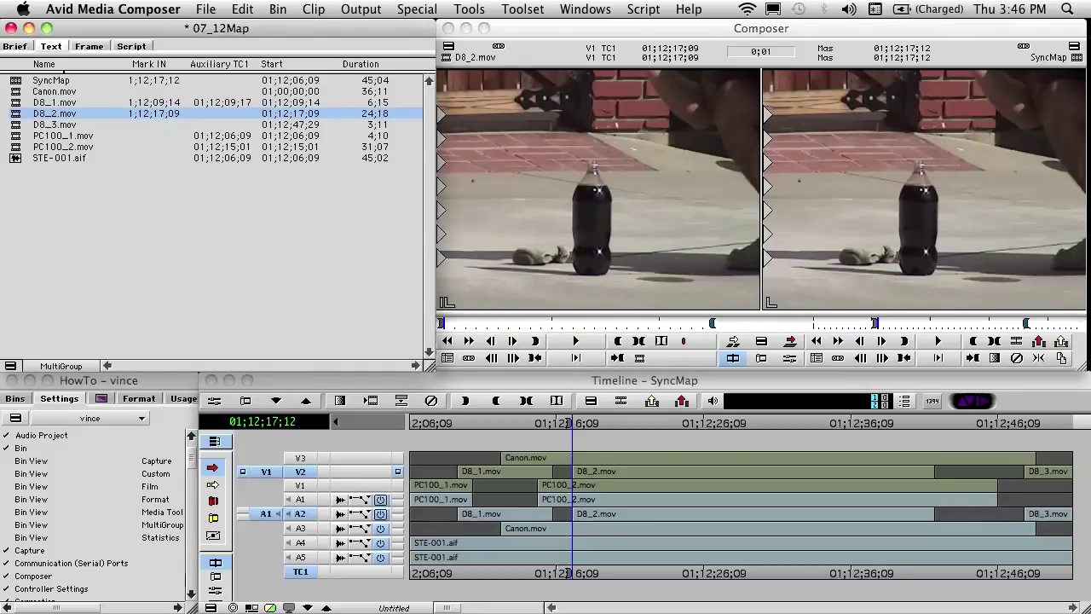
Copy SyncMap's Mark IN timecode, 01;12;17;12, into the Auxiliary TC1 of D8_2.mov.
{"action": "left_click", "coordinate": [149, 80]}
{"action": "left_click", "coordinate": [210, 114]}
{"action": "type", "text": "1;12;17;12"}
{"action": "left_click", "coordinate": [269, 223]}
Mark an IN at the head of D8_3.mov on V2, 01;12;48;02, and match frame to find the clip in the bin.
{"action": "left_click", "coordinate": [575, 383]}
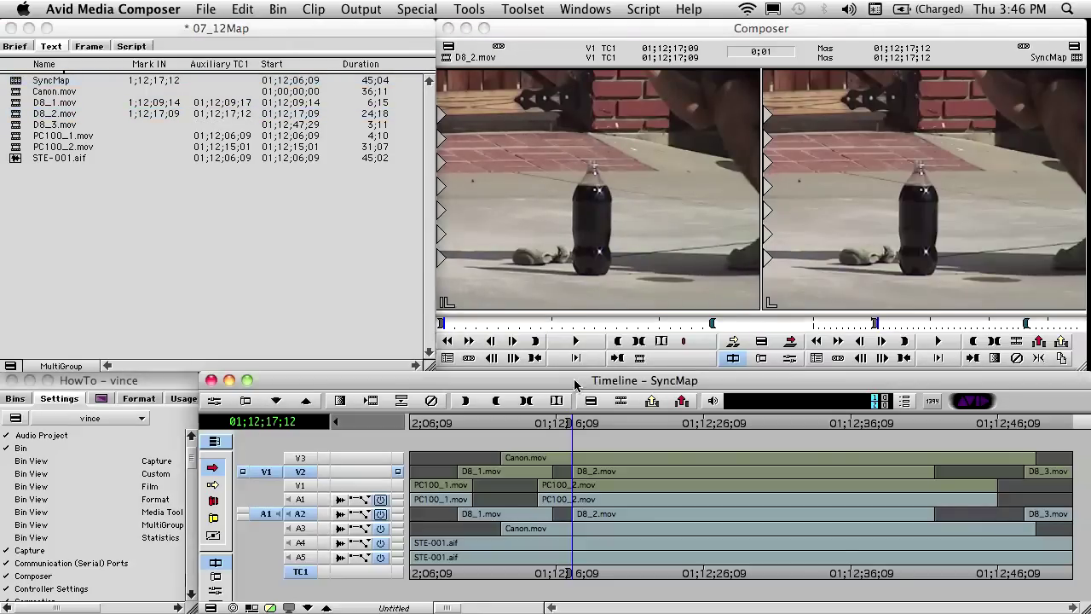
{"action": "key", "text": "s"}
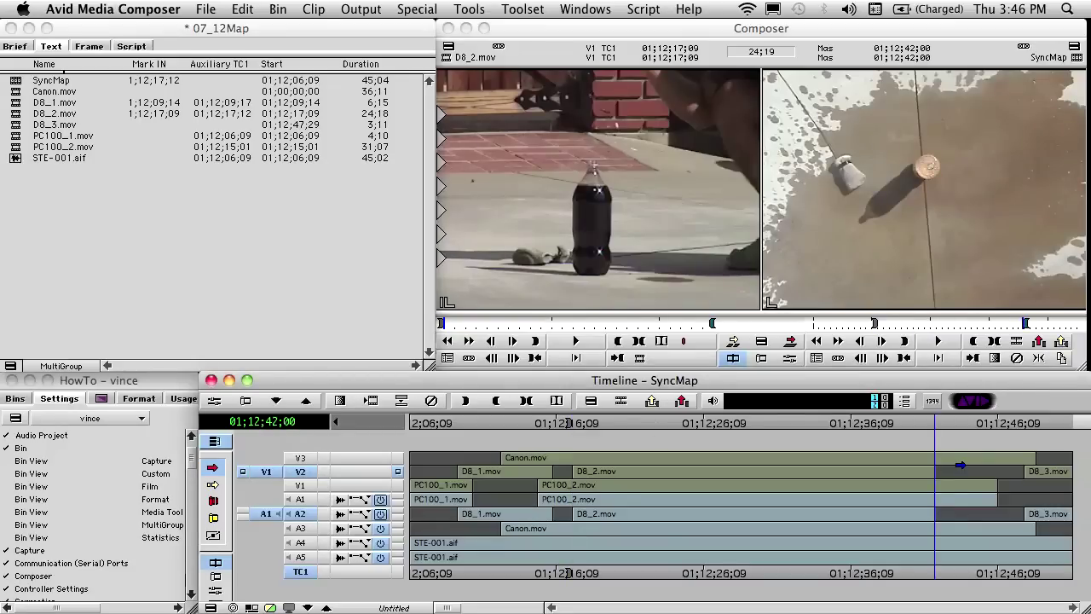
{"action": "key", "text": "s"}
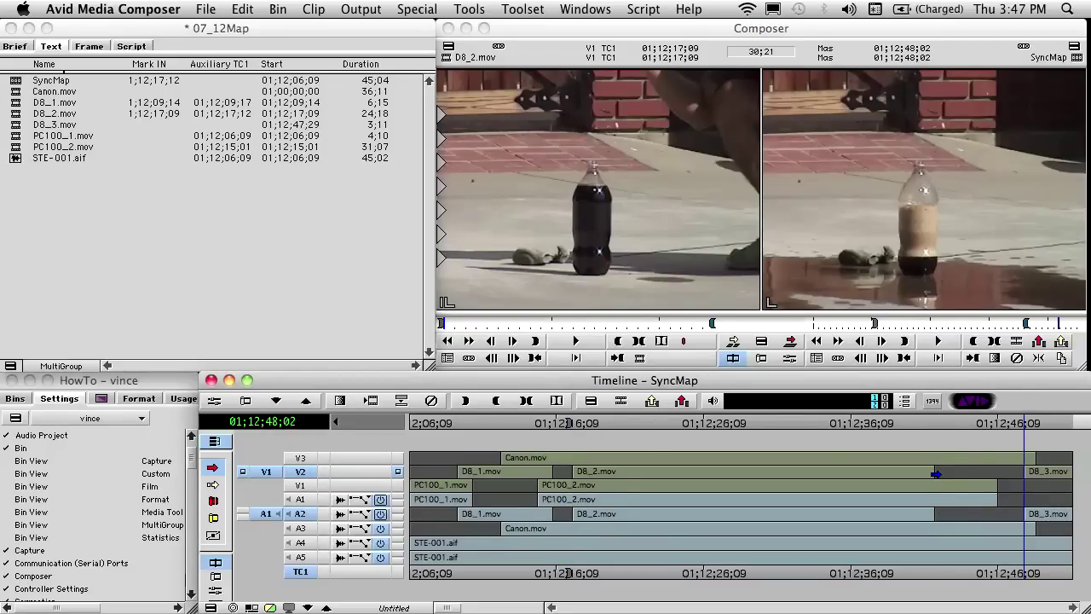
{"action": "key", "text": "i"}
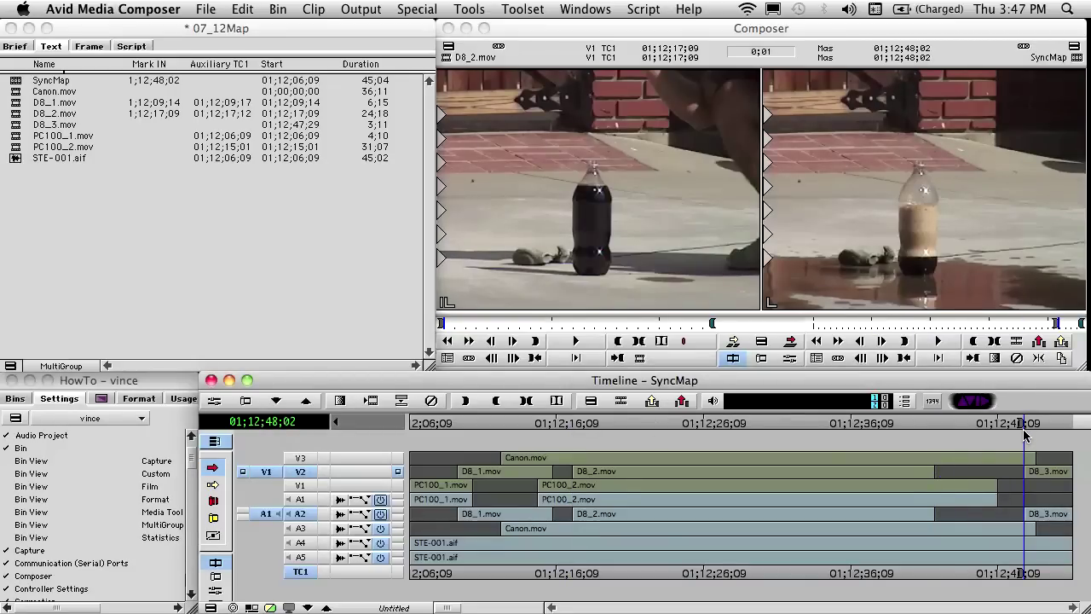
{"action": "key", "text": "n"}
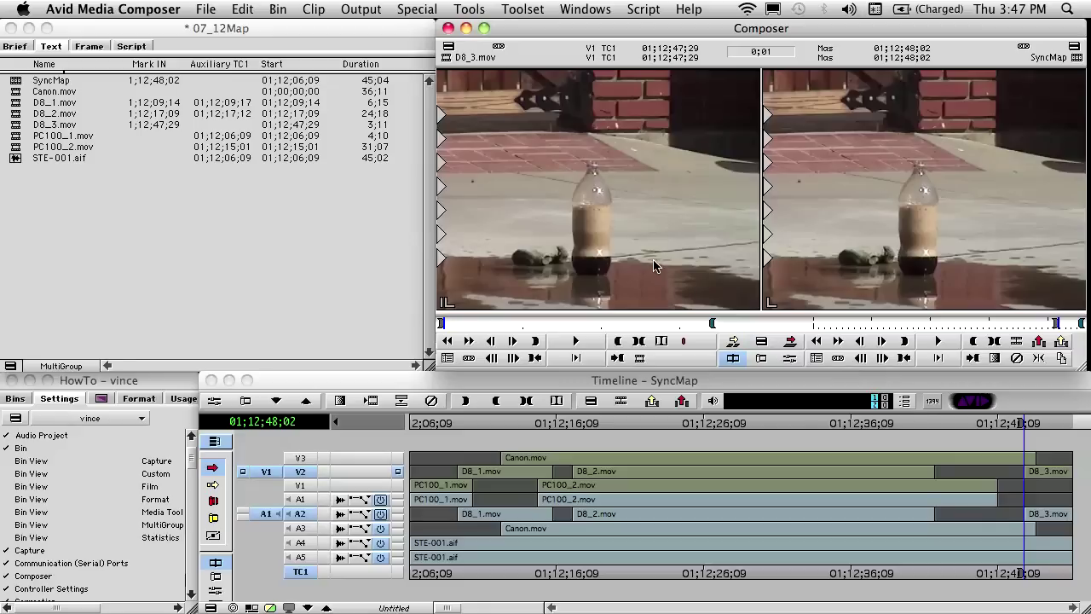
{"action": "key", "text": "super+f"}
Copy SyncMap's Mark IN timecode, 01;12;48;02, into the Auxiliary TC1 of D8_3.mov.
{"action": "left_click", "coordinate": [149, 80]}
{"action": "left_click", "coordinate": [149, 80]}
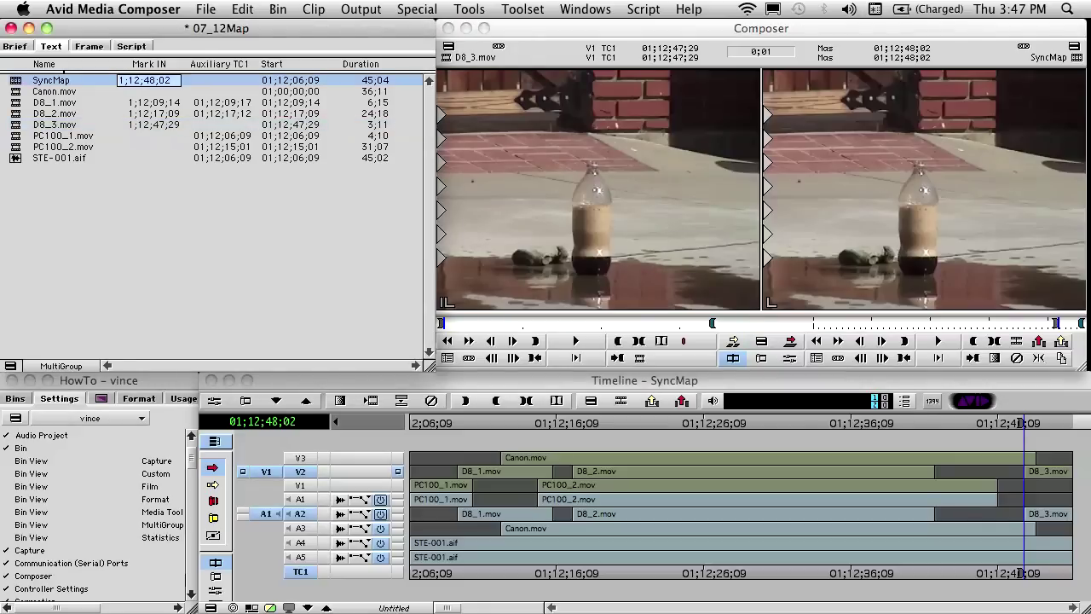
{"action": "left_click", "coordinate": [220, 126]}
{"action": "type", "text": "1;12;48;02"}
{"action": "left_click", "coordinate": [275, 203]}
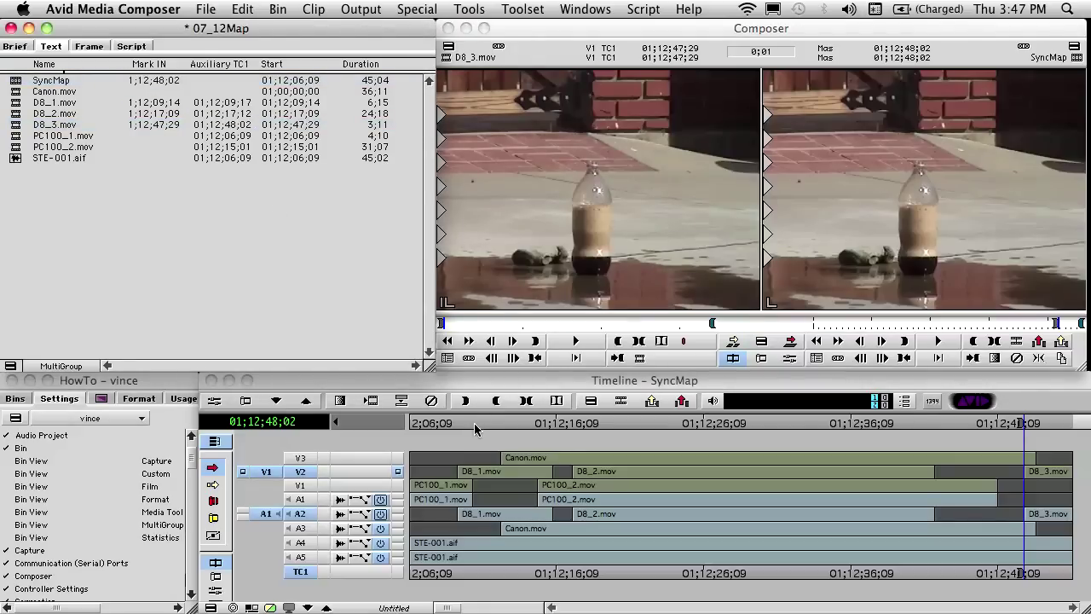
Return to the start of SyncMap and select track V3 in place of V2.
{"action": "left_click", "coordinate": [309, 435]}
{"action": "key", "text": "Home"}
{"action": "left_click", "coordinate": [308, 467]}
{"action": "left_click", "coordinate": [304, 458]}
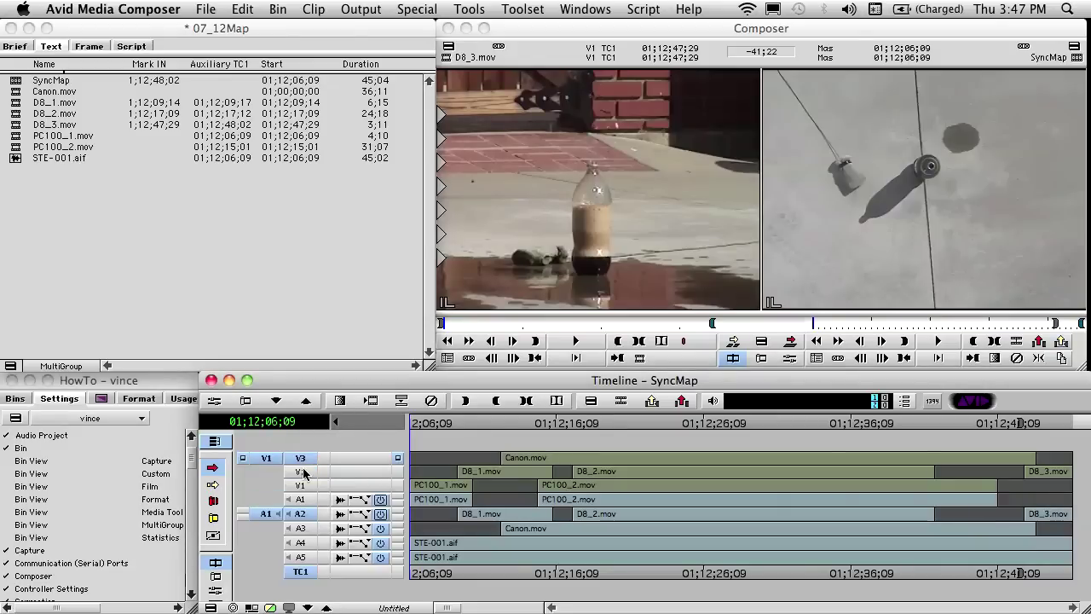
With track A3 selected in place of A2, mark an IN at the head of Canon.mov, 01;12;12;15, and load that clip as the source.
{"action": "left_click", "coordinate": [302, 529]}
{"action": "left_click_drag", "start_coordinate": [300, 514], "coordinate": [303, 530]}
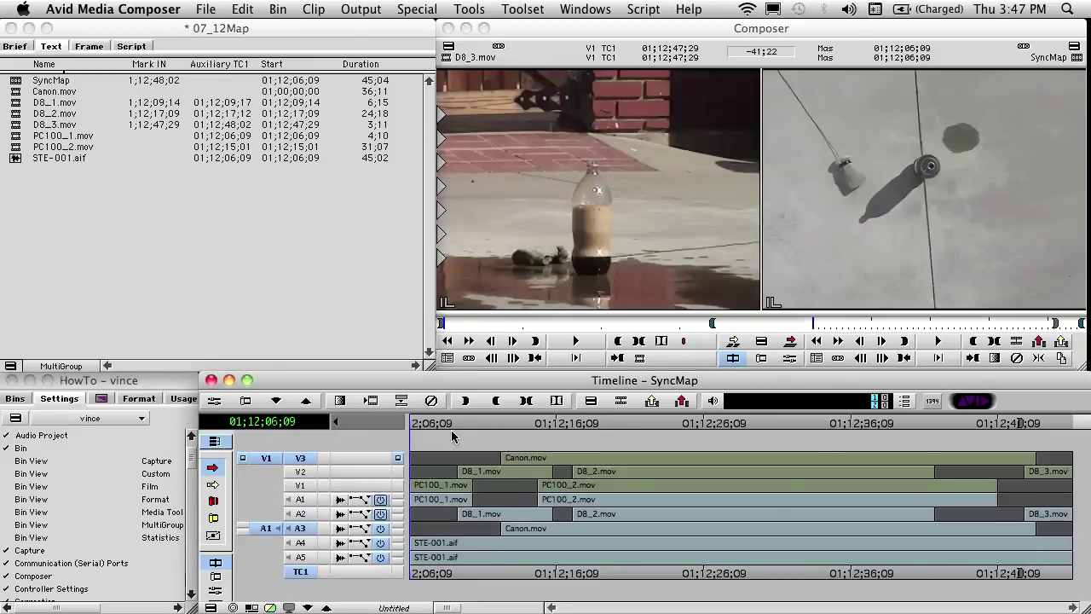
{"action": "key", "text": "s"}
{"action": "key", "text": "i"}
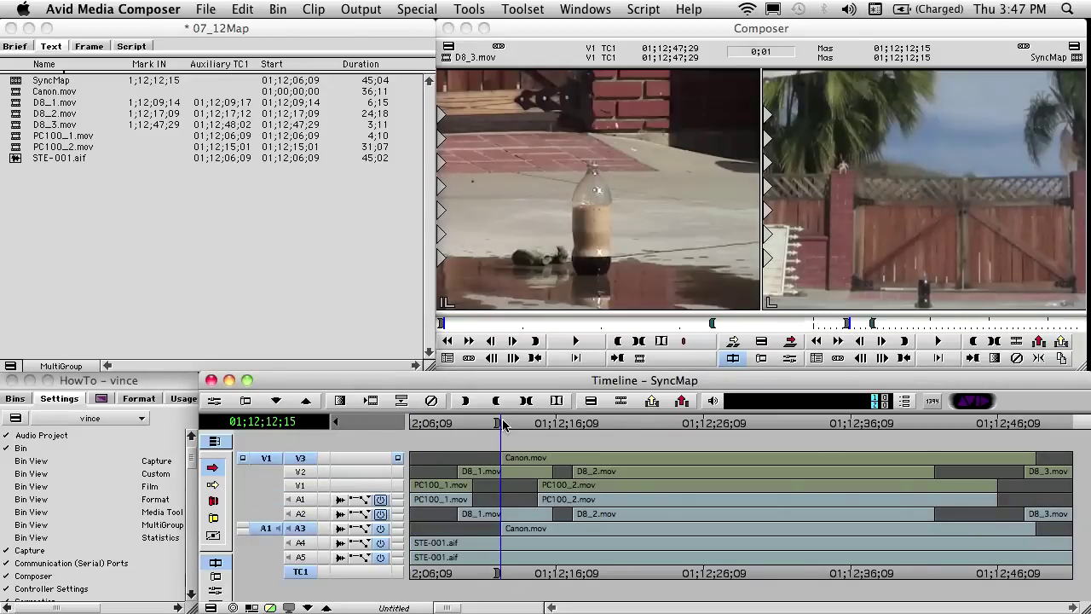
{"action": "double_click", "coordinate": [310, 91]}
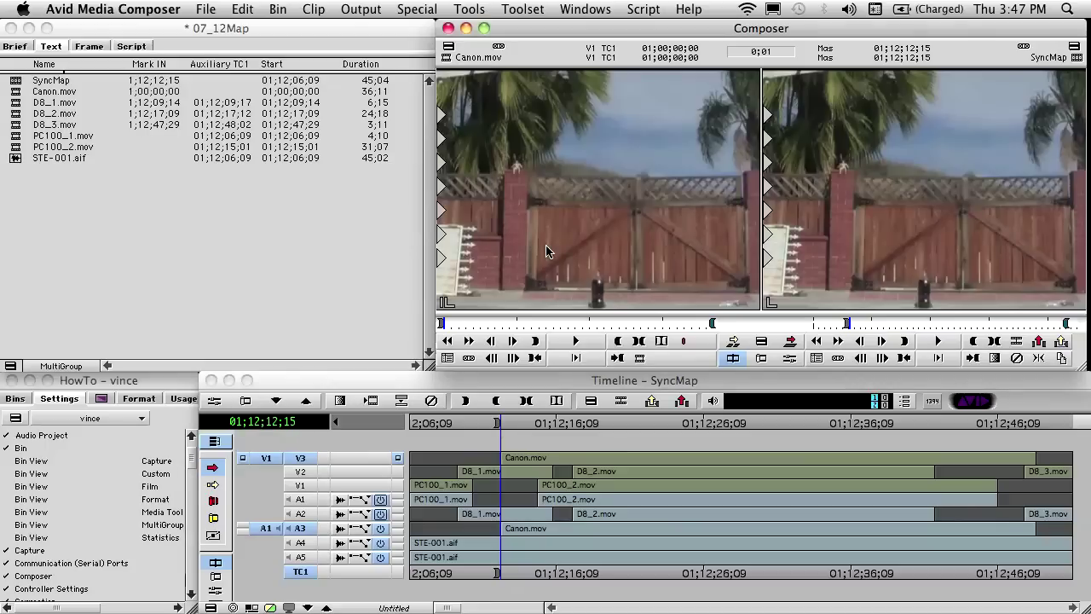
Copy SyncMap's Mark IN timecode, 01;12;12;15, into the Auxiliary TC1 of Canon.mov.
{"action": "left_click", "coordinate": [162, 81]}
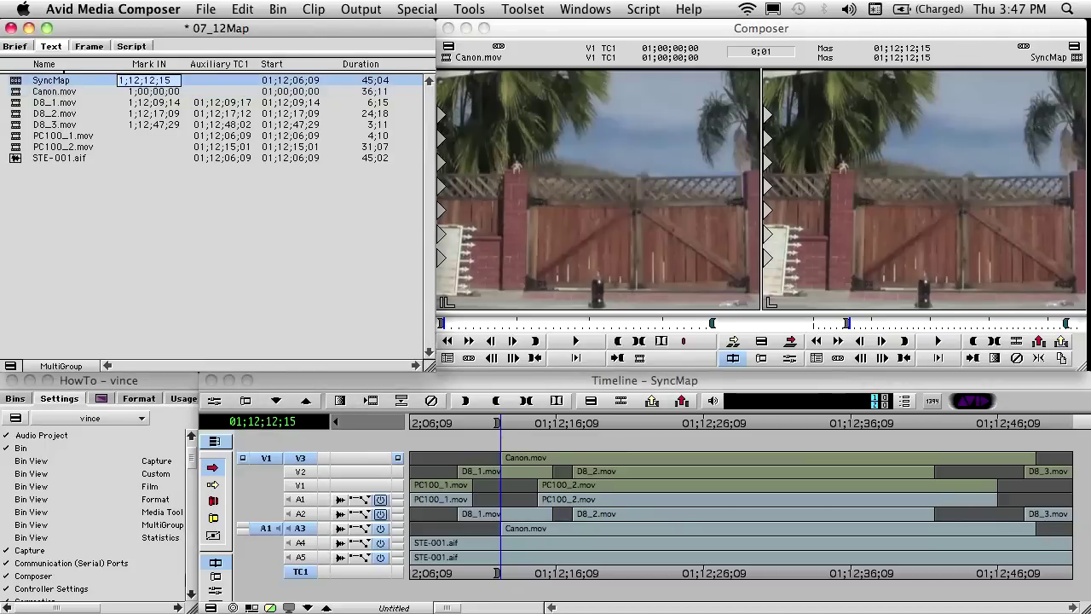
{"action": "key", "text": "super+c"}
{"action": "left_click", "coordinate": [220, 91]}
{"action": "key", "text": "super+v"}
{"action": "left_click", "coordinate": [254, 213]}
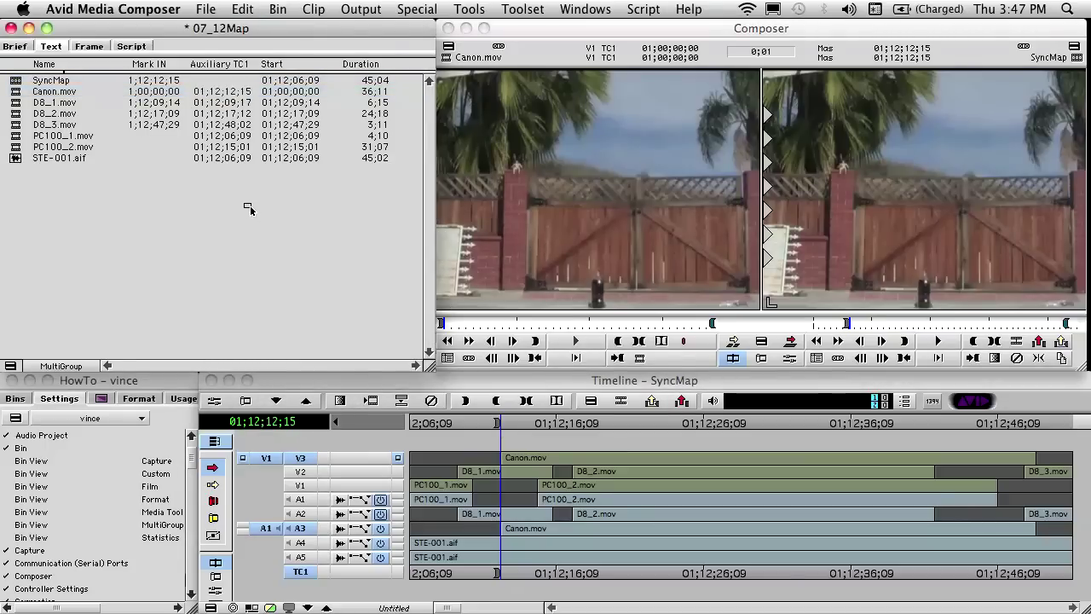
Assign the Add Edit command to the ` key in the MultiGroup keyboard setting, and close the keyboard and Command Palette.
{"action": "left_click", "coordinate": [191, 577]}
{"action": "left_click", "coordinate": [191, 576]}
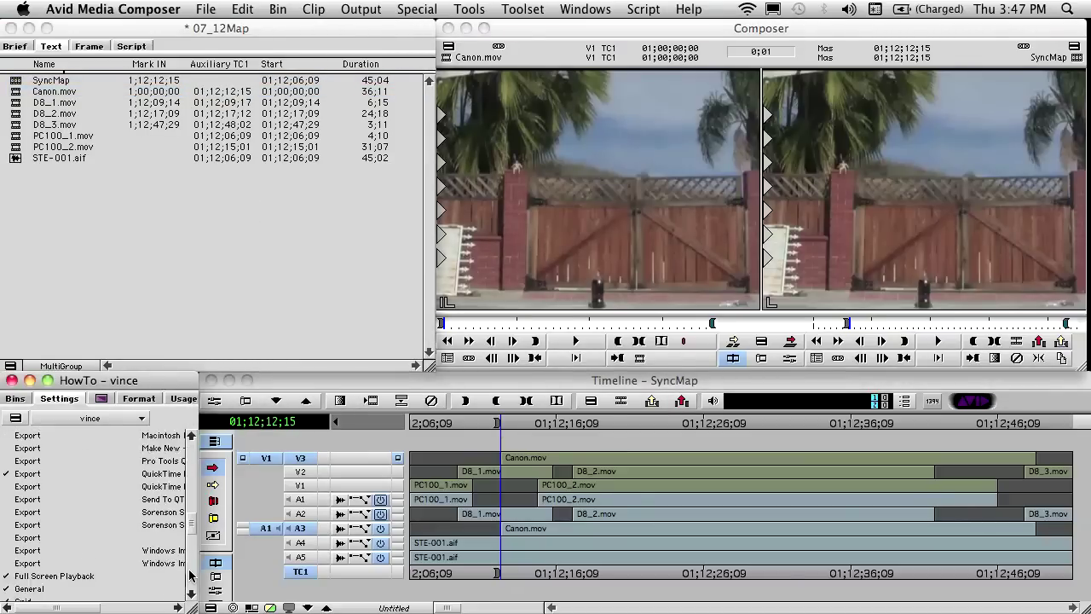
{"action": "left_click", "coordinate": [191, 576]}
{"action": "double_click", "coordinate": [44, 580]}
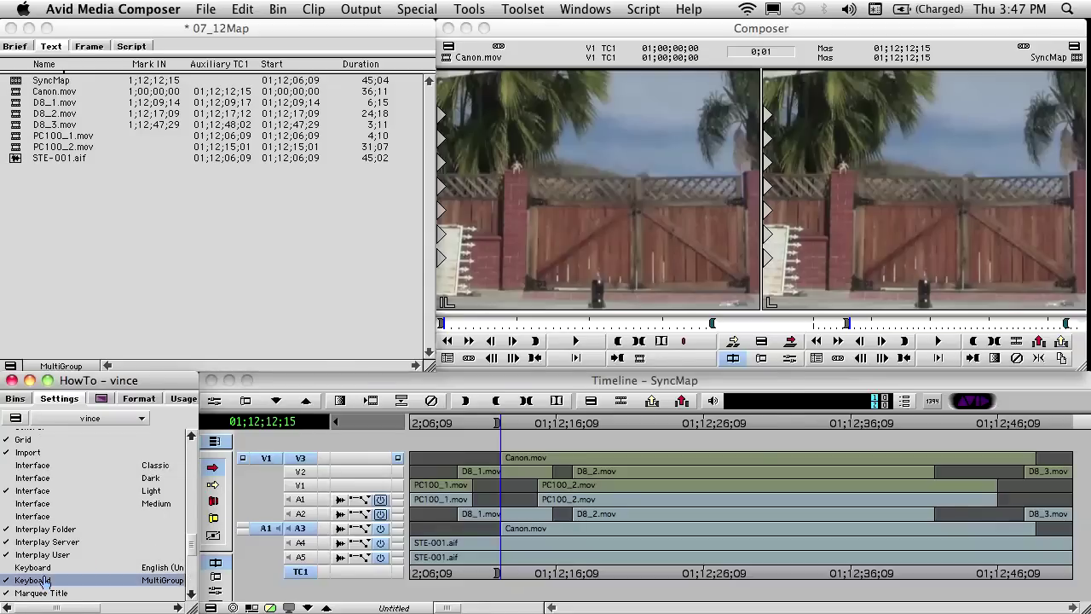
{"action": "left_click", "coordinate": [430, 8]}
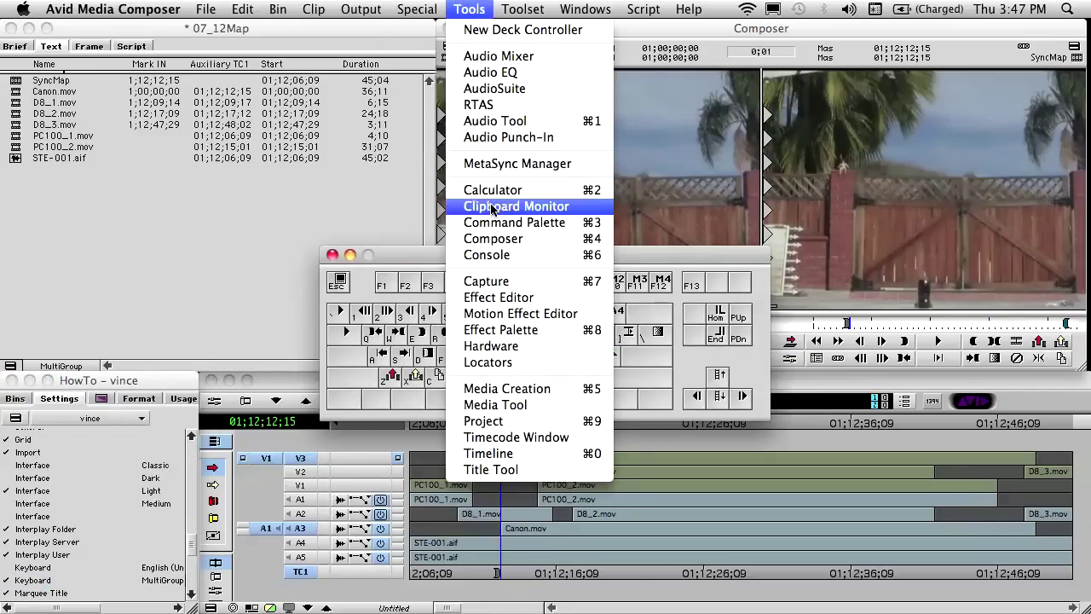
{"action": "left_click", "coordinate": [503, 223]}
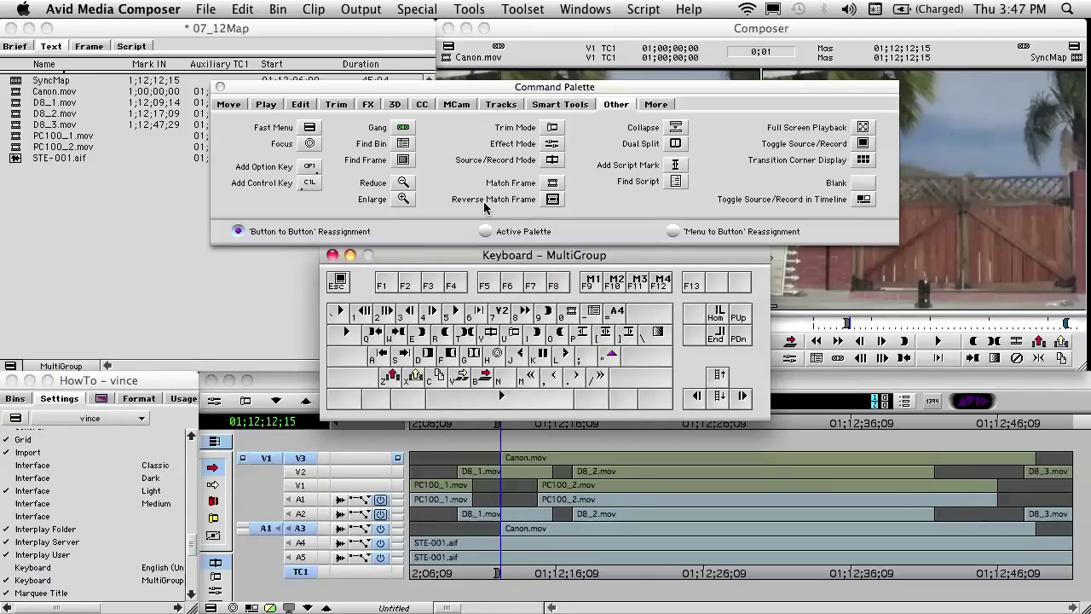
{"action": "left_click", "coordinate": [300, 104]}
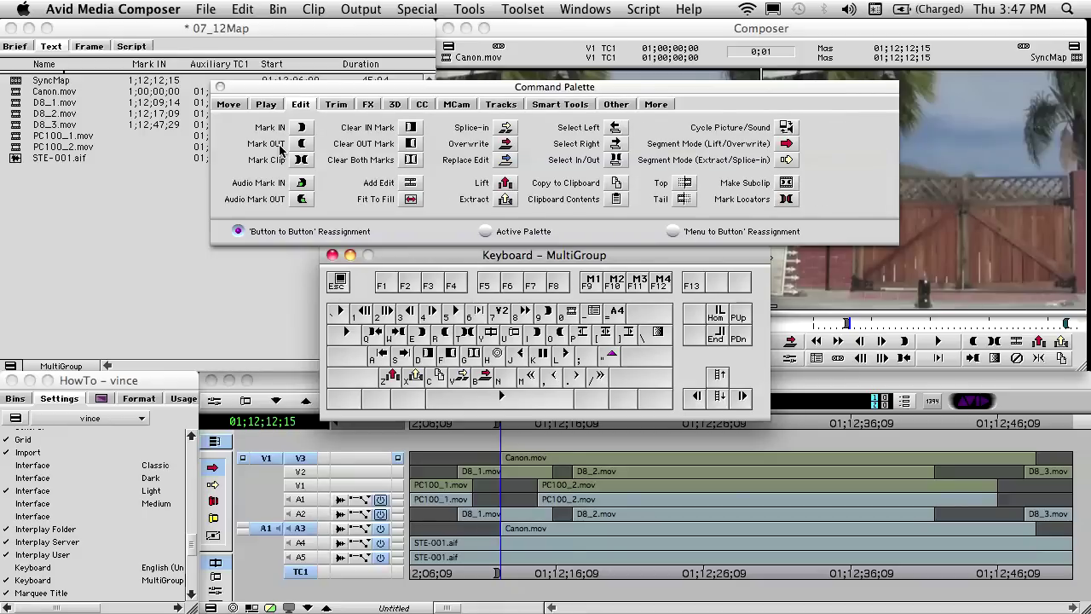
{"action": "left_click_drag", "start_coordinate": [409, 185], "coordinate": [340, 316]}
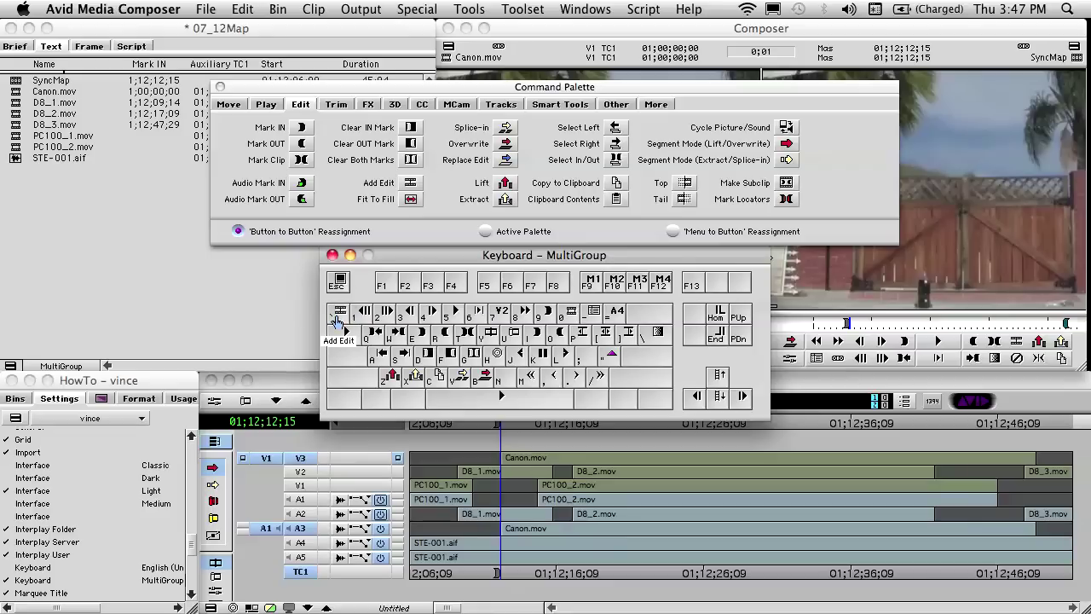
{"action": "left_click", "coordinate": [221, 86]}
{"action": "left_click", "coordinate": [332, 255]}
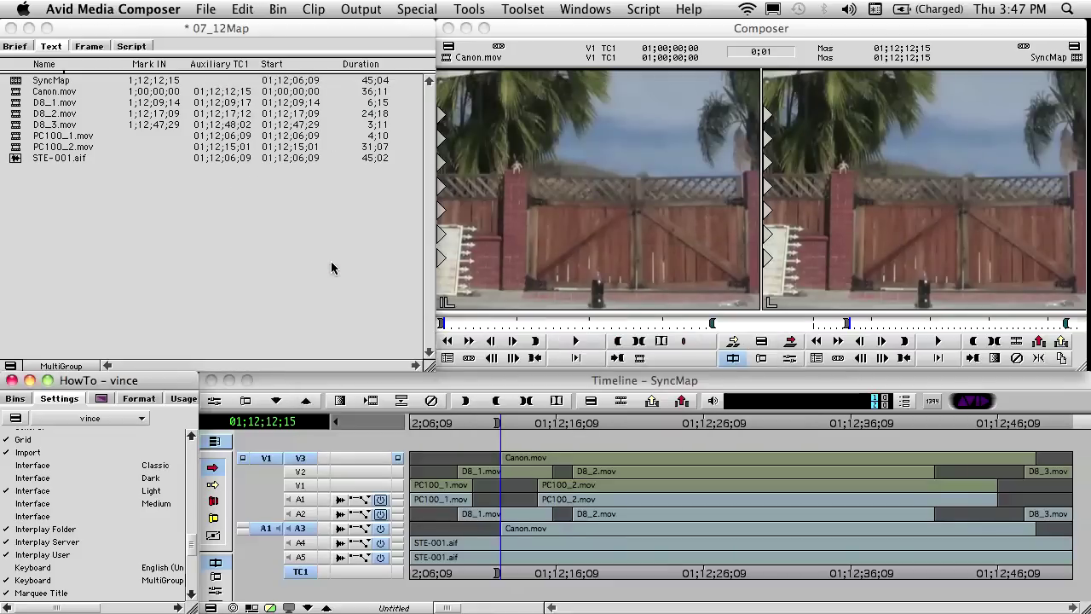
Return to the start of SyncMap and enable Ignore Track Selectors for FF/REW in the Composer settings.
{"action": "left_click_drag", "start_coordinate": [450, 434], "coordinate": [291, 414]}
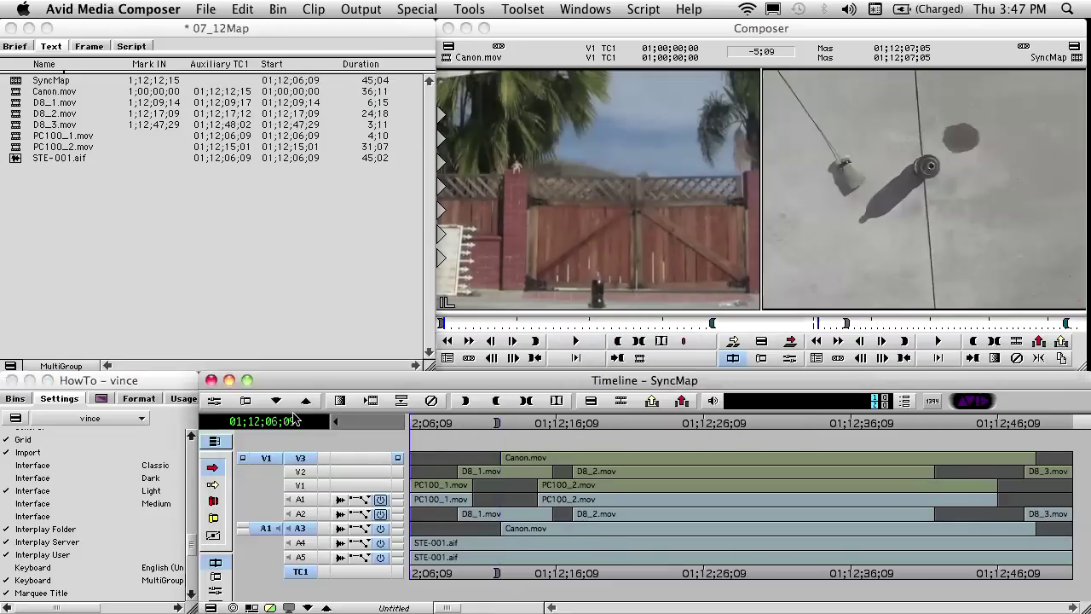
{"action": "left_click", "coordinate": [191, 456]}
{"action": "left_click", "coordinate": [191, 455]}
{"action": "left_click", "coordinate": [191, 455]}
{"action": "scroll", "coordinate": [191, 460], "scroll_direction": "up", "scroll_amount": 4}
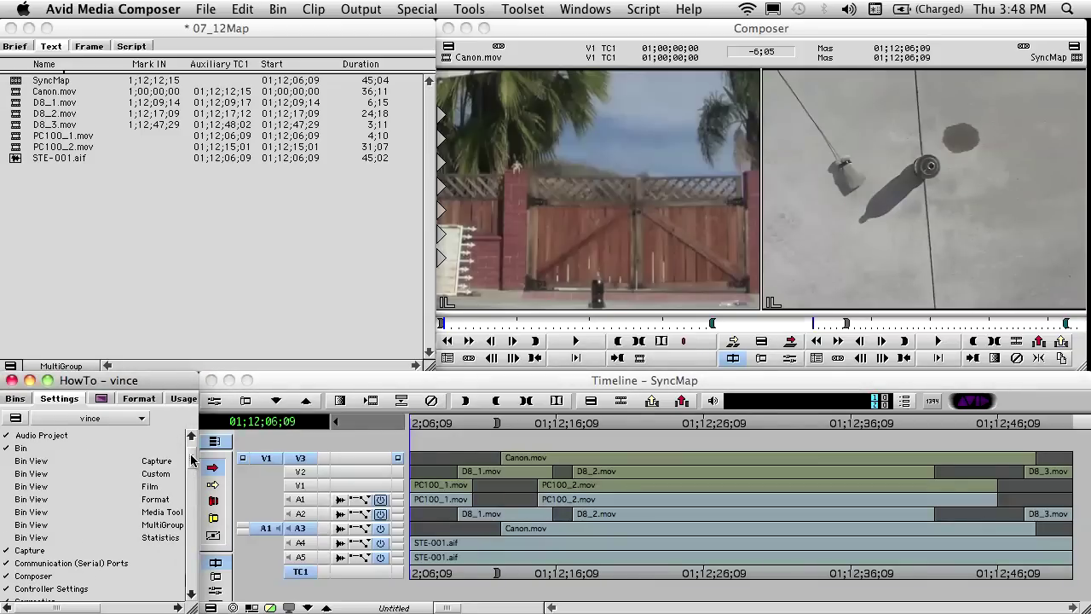
{"action": "double_click", "coordinate": [34, 576]}
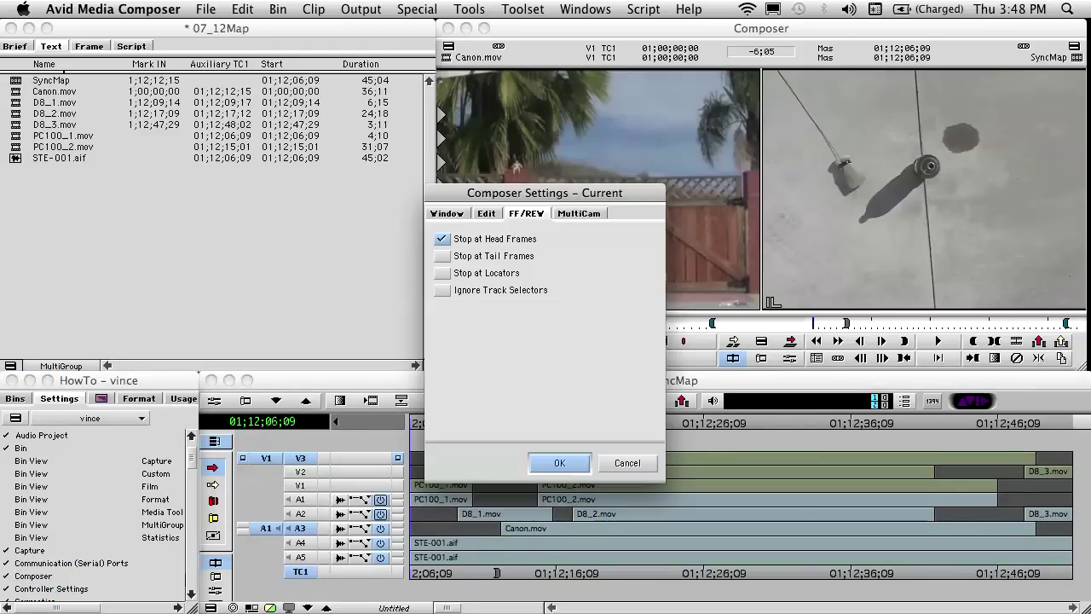
{"action": "left_click", "coordinate": [441, 290]}
{"action": "left_click", "coordinate": [558, 462]}
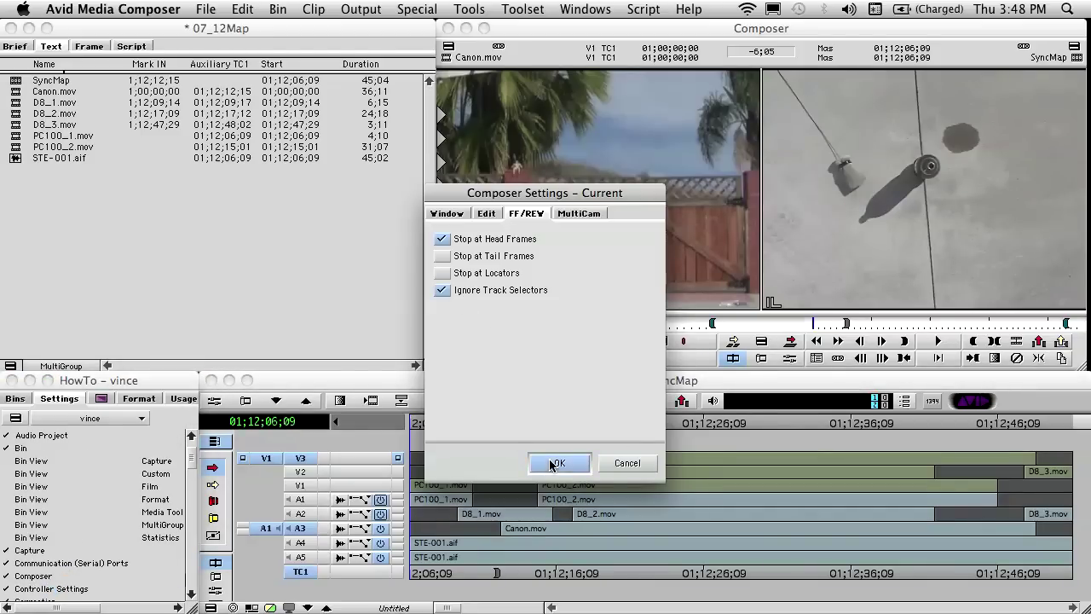
Select all SyncMap tracks and test fast-forwarding across the first few clip heads, returning to the start of the sequence.
{"action": "left_click_drag", "start_coordinate": [306, 474], "coordinate": [309, 557]}
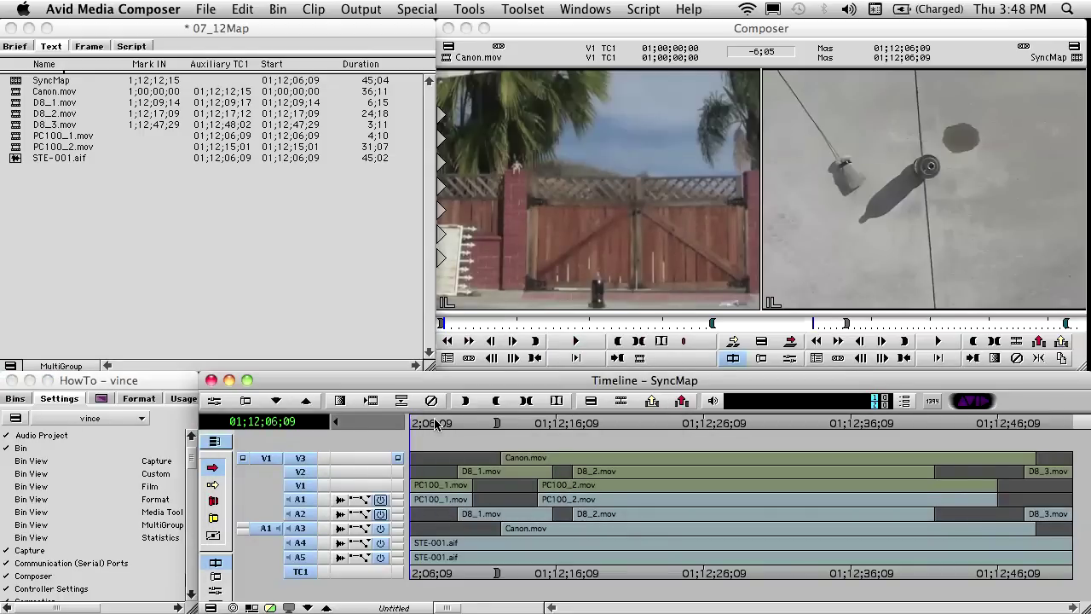
{"action": "key", "text": "s"}
{"action": "key", "text": "s"}
{"action": "key", "text": "s"}
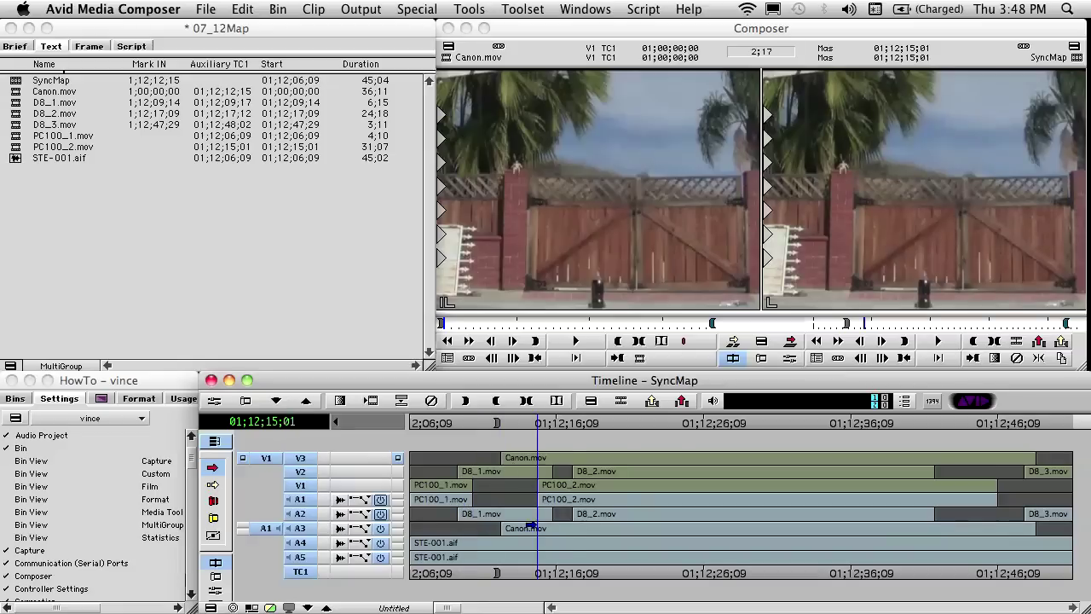
{"action": "key", "text": "Home"}
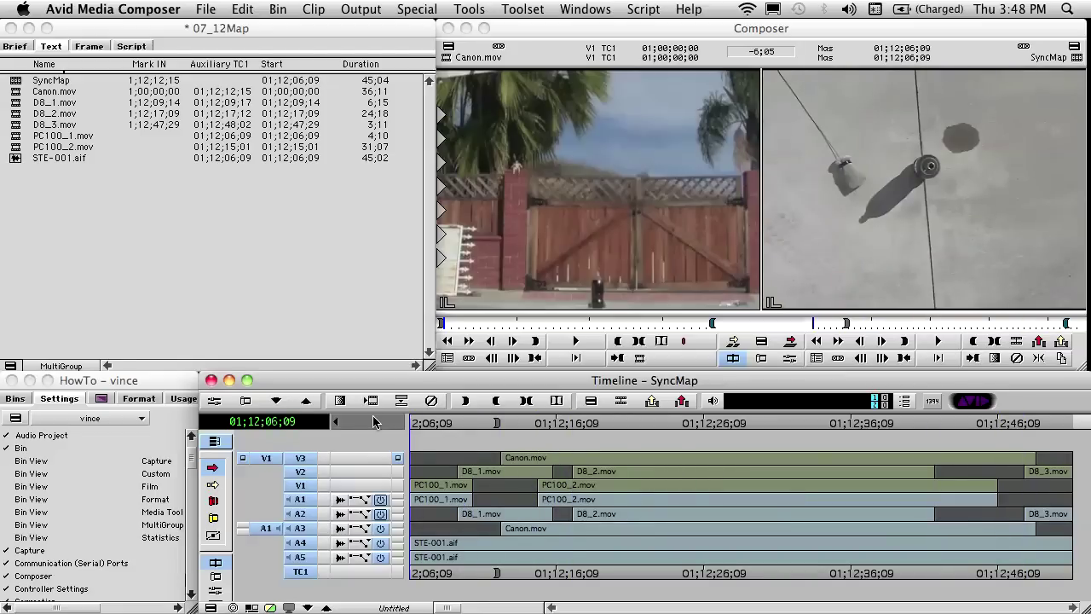
Add edits across all tracks at each clip boundary in SyncMap, fast-forwarding from 01;12;09;17 through 01;12;48;26.
{"action": "key", "text": "s"}
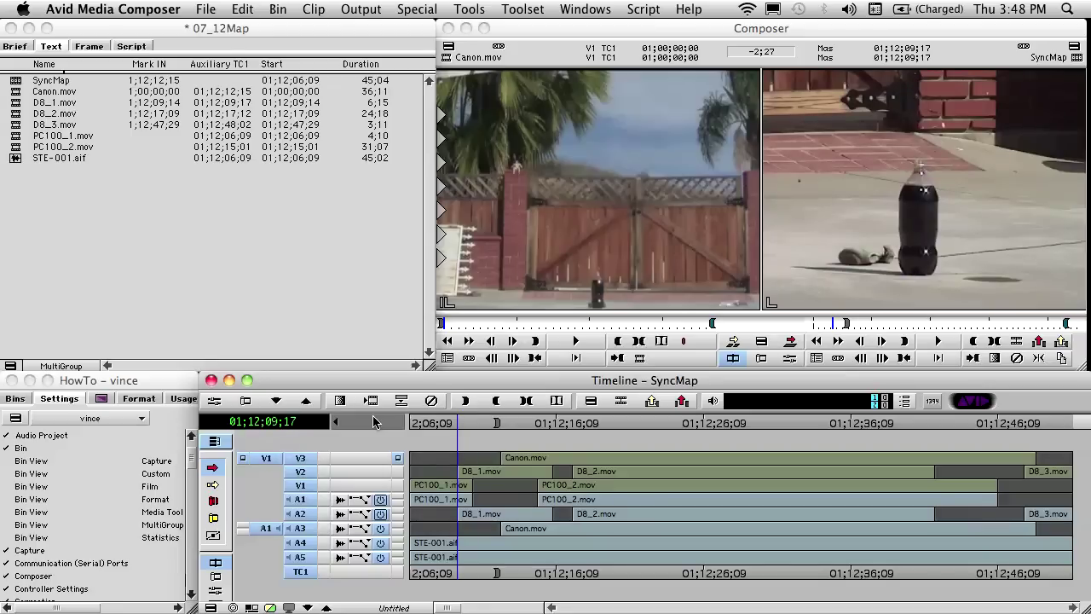
{"action": "key", "text": "h"}
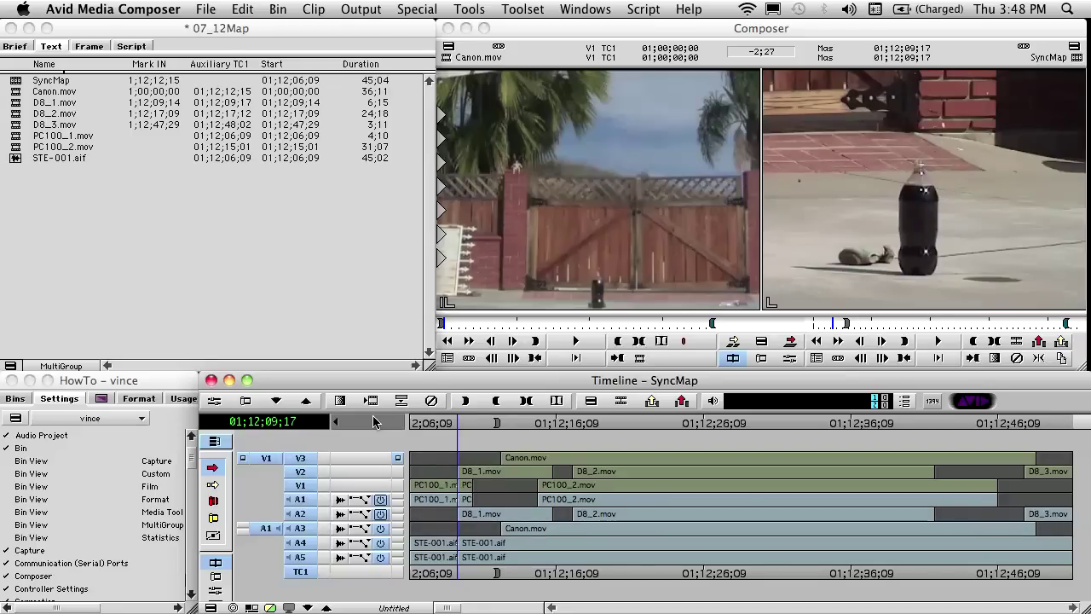
{"action": "key", "text": "s"}
{"action": "key", "text": "h"}
{"action": "key", "text": "s"}
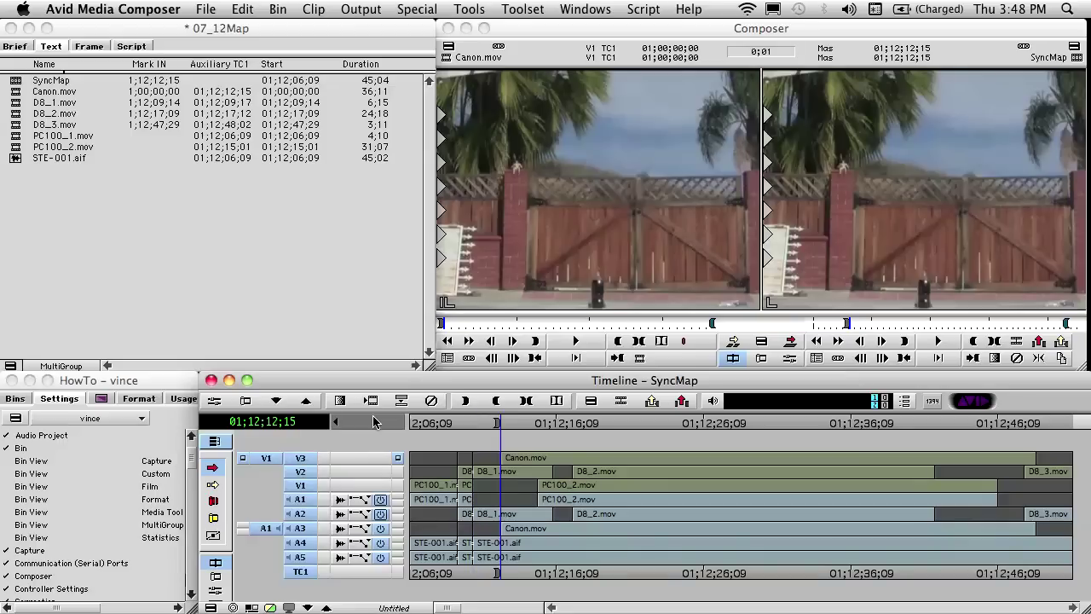
{"action": "key", "text": "h"}
{"action": "key", "text": "s"}
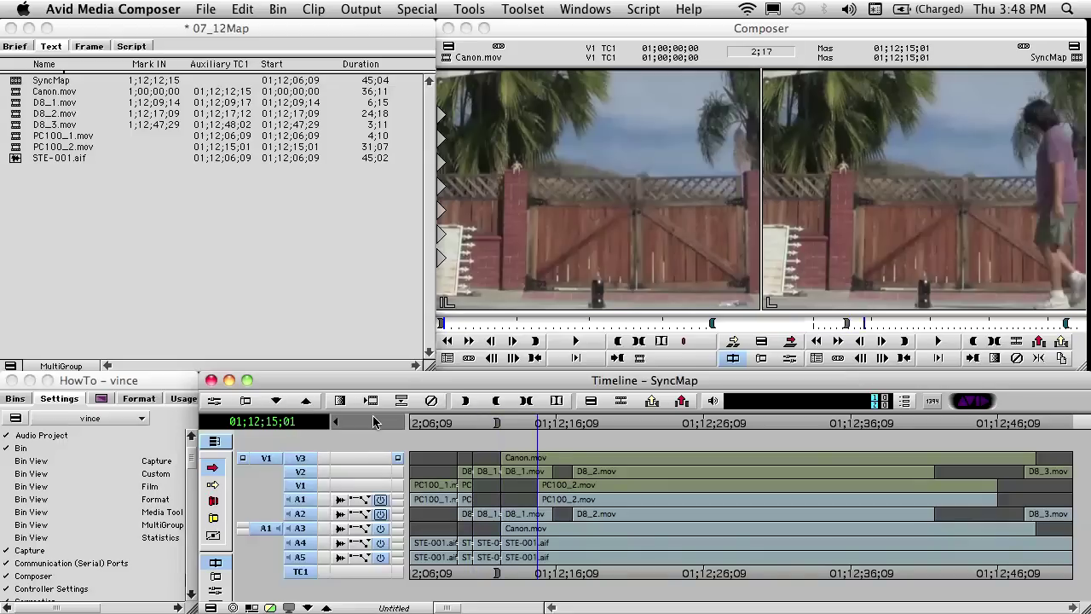
{"action": "key", "text": "h"}
{"action": "key", "text": "s"}
{"action": "key", "text": "h"}
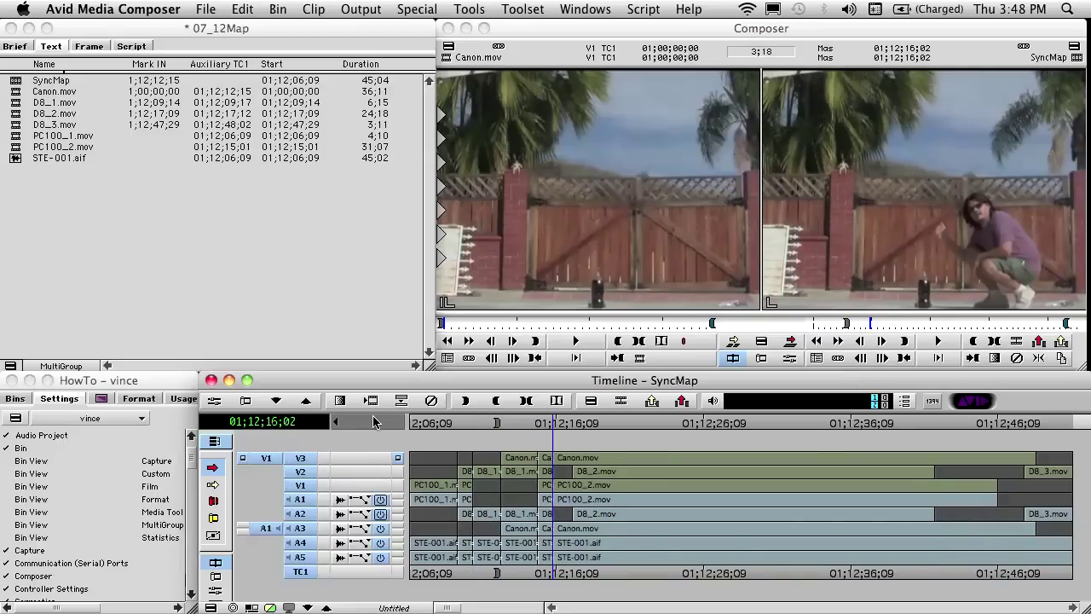
{"action": "key", "text": "s"}
{"action": "key", "text": "h"}
{"action": "key", "text": "s"}
{"action": "key", "text": "h"}
{"action": "key", "text": "s"}
{"action": "key", "text": "h"}
{"action": "key", "text": "s"}
{"action": "key", "text": "h"}
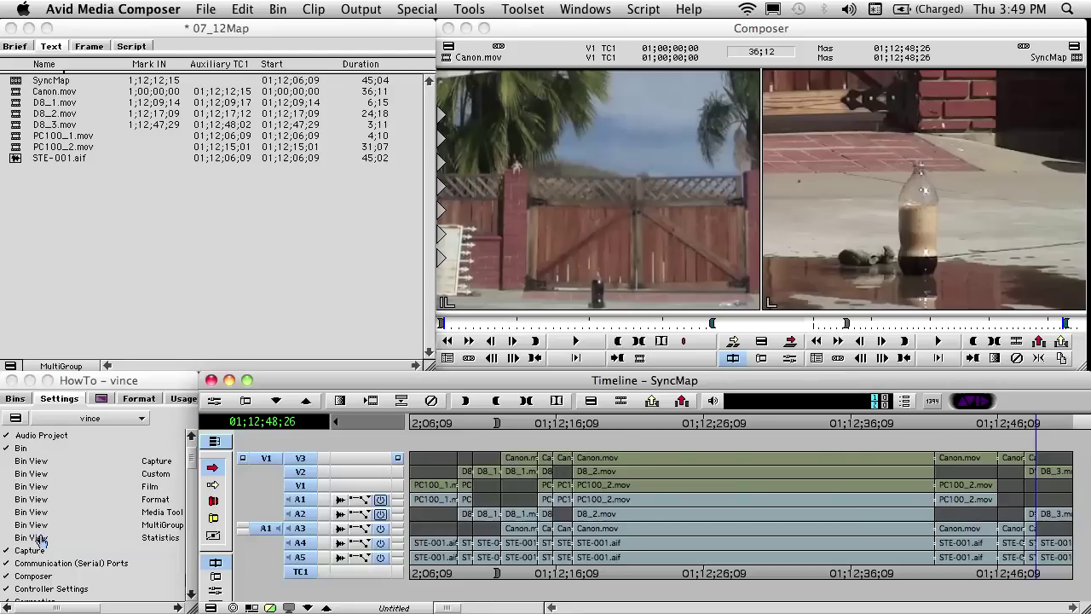
Open the MultiGroup keyboard with the Command Palette and assign Mark Clip to the 1 key and Mark OUT to the 5 key.
{"action": "left_click", "coordinate": [194, 580]}
{"action": "left_click", "coordinate": [194, 581]}
{"action": "left_click", "coordinate": [194, 580]}
{"action": "left_click", "coordinate": [194, 581]}
{"action": "double_click", "coordinate": [41, 584]}
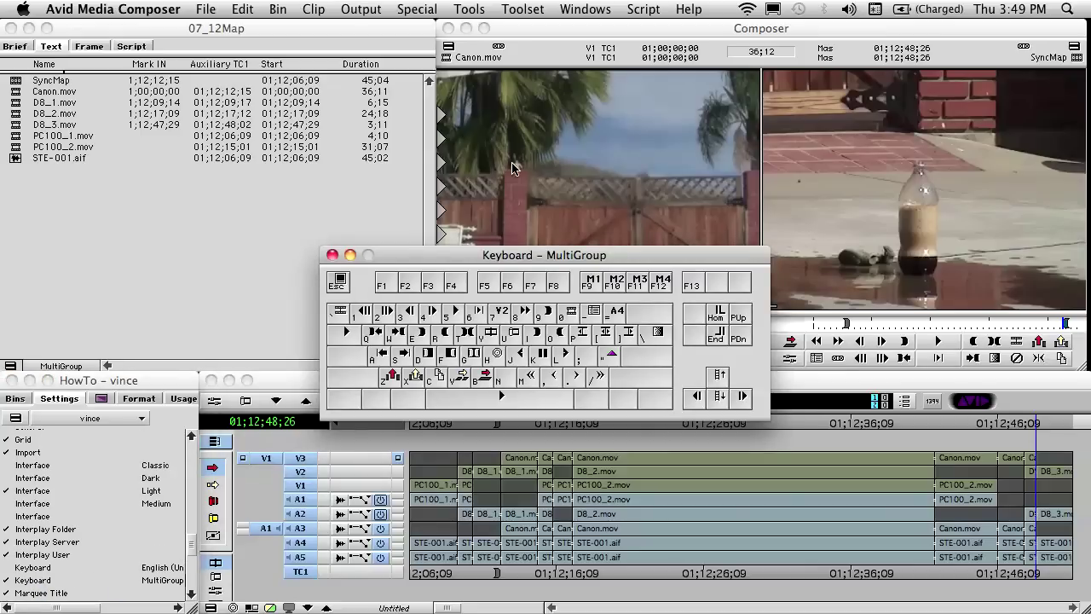
{"action": "left_click", "coordinate": [467, 8]}
{"action": "mouse_move", "coordinate": [469, 9]}
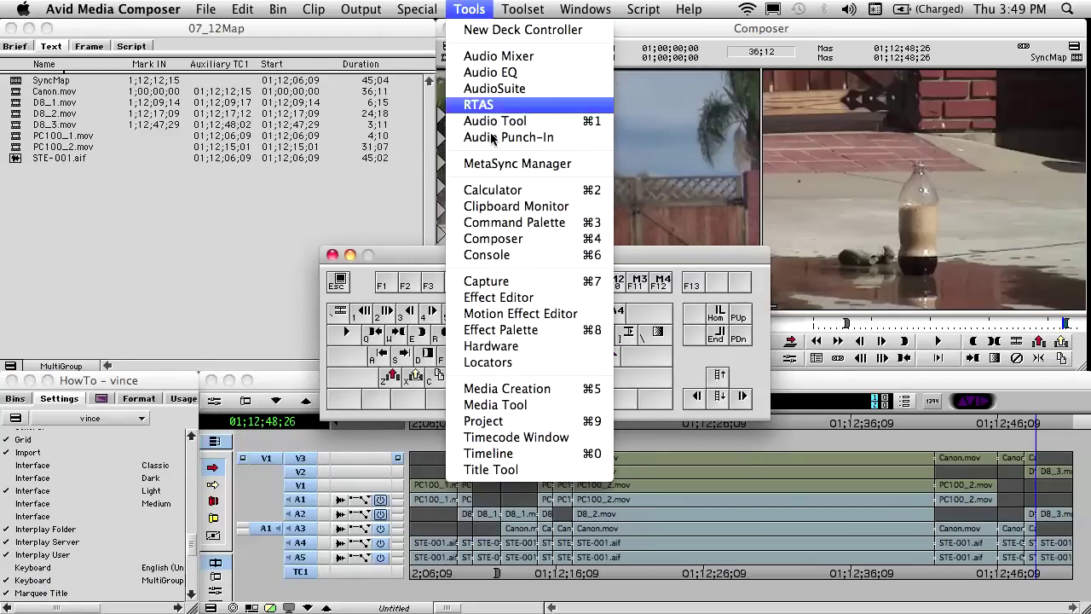
{"action": "left_click", "coordinate": [508, 222]}
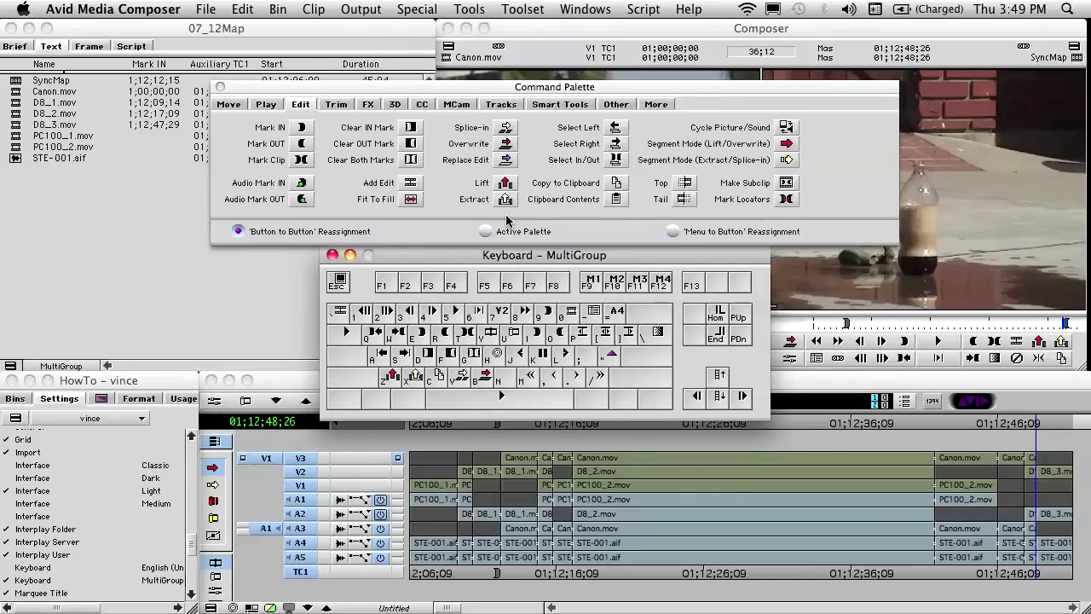
{"action": "left_click_drag", "start_coordinate": [301, 159], "coordinate": [358, 315]}
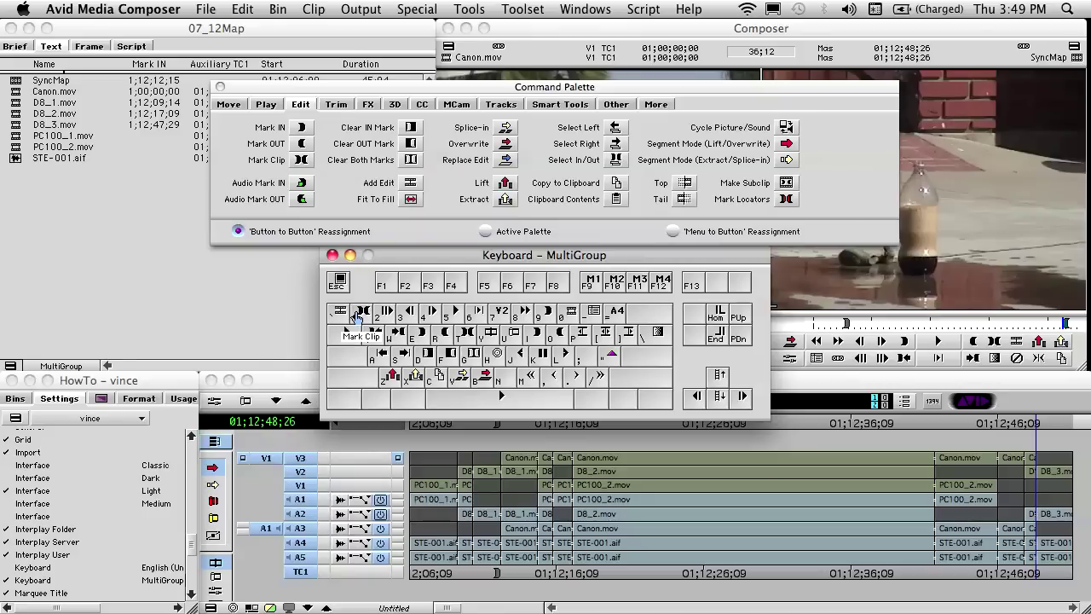
{"action": "left_click_drag", "start_coordinate": [301, 145], "coordinate": [451, 317]}
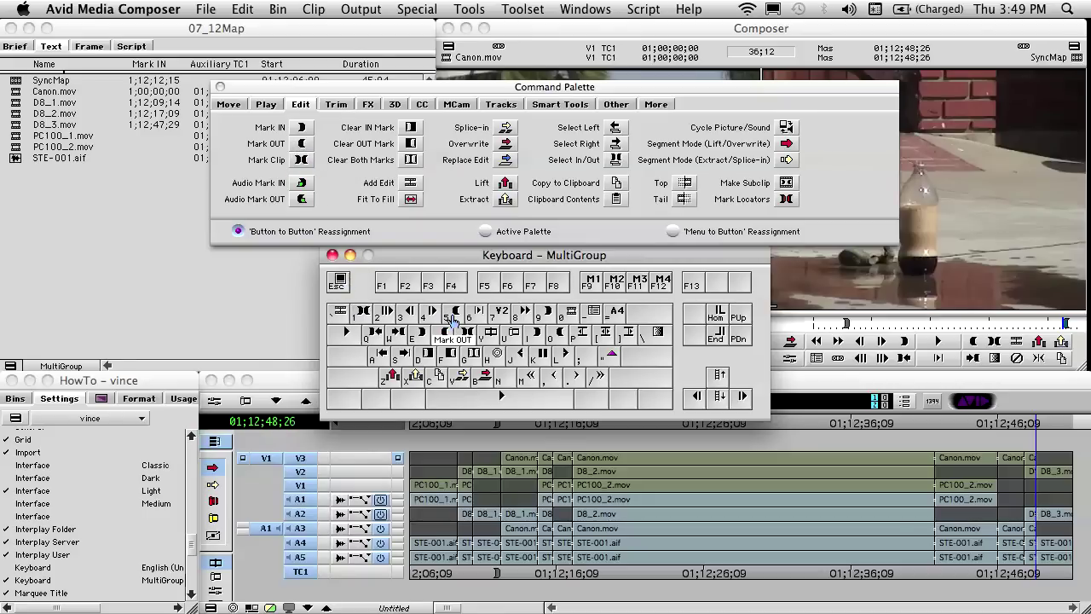
Assign Go to IN to the 2 key, Match Frame to 3, Go to OUT to 4 and Make Subclip to 6 on the MultiGroup keyboard.
{"action": "left_click", "coordinate": [228, 104]}
{"action": "left_click_drag", "start_coordinate": [505, 127], "coordinate": [386, 315]}
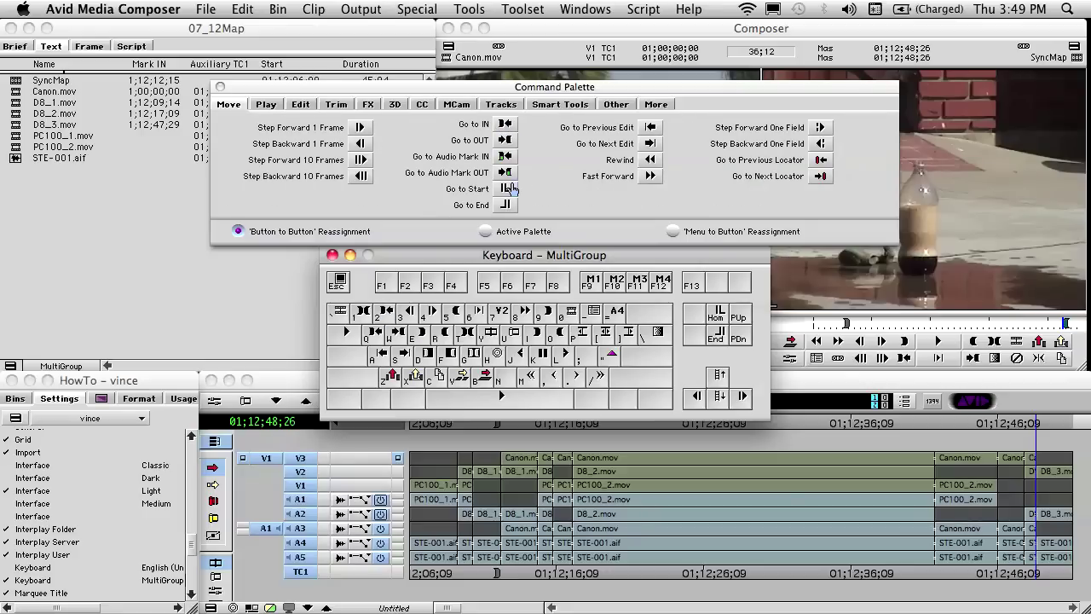
{"action": "left_click_drag", "start_coordinate": [505, 140], "coordinate": [434, 314]}
{"action": "left_click", "coordinate": [616, 104]}
{"action": "left_click_drag", "start_coordinate": [552, 189], "coordinate": [406, 317]}
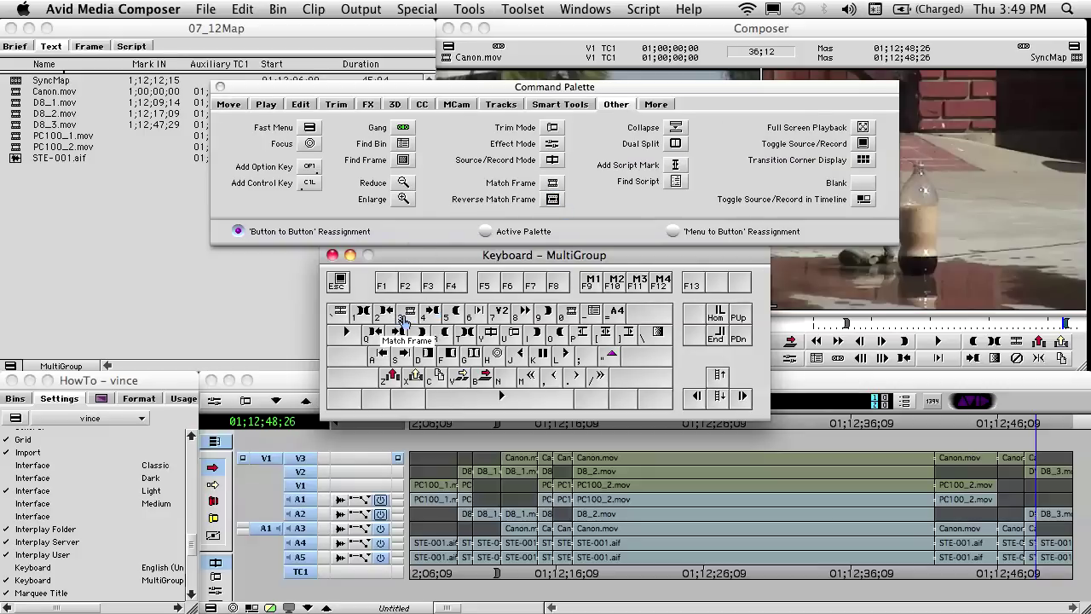
{"action": "left_click", "coordinate": [295, 106]}
{"action": "left_click_drag", "start_coordinate": [791, 188], "coordinate": [475, 318]}
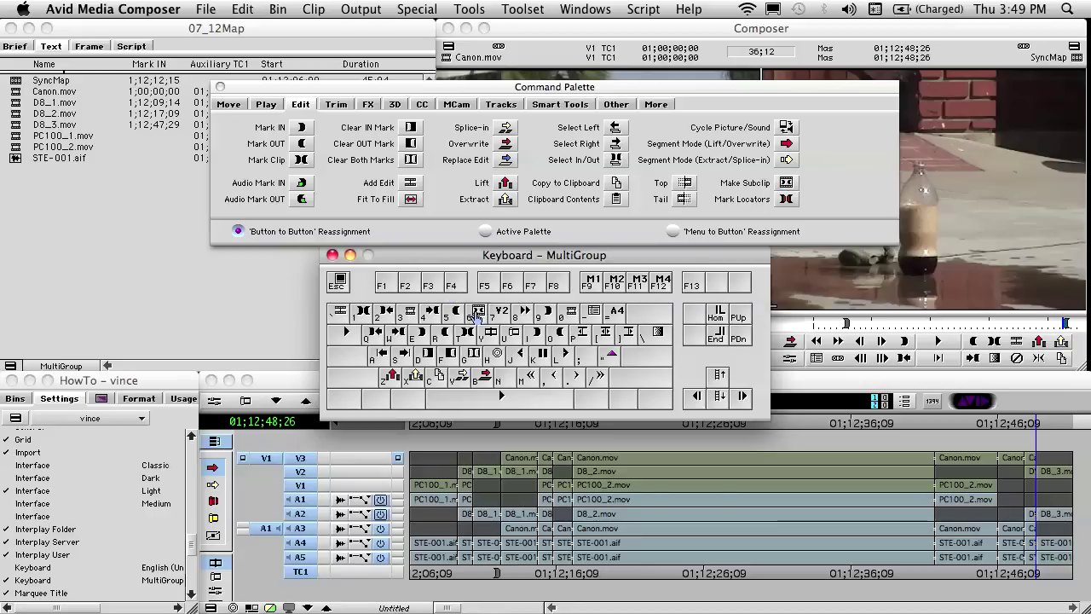
Assign the Timeline menu command to the 7 key on the MultiGroup keyboard, and close the Command Palette and keyboard settings.
{"action": "left_click", "coordinate": [673, 232]}
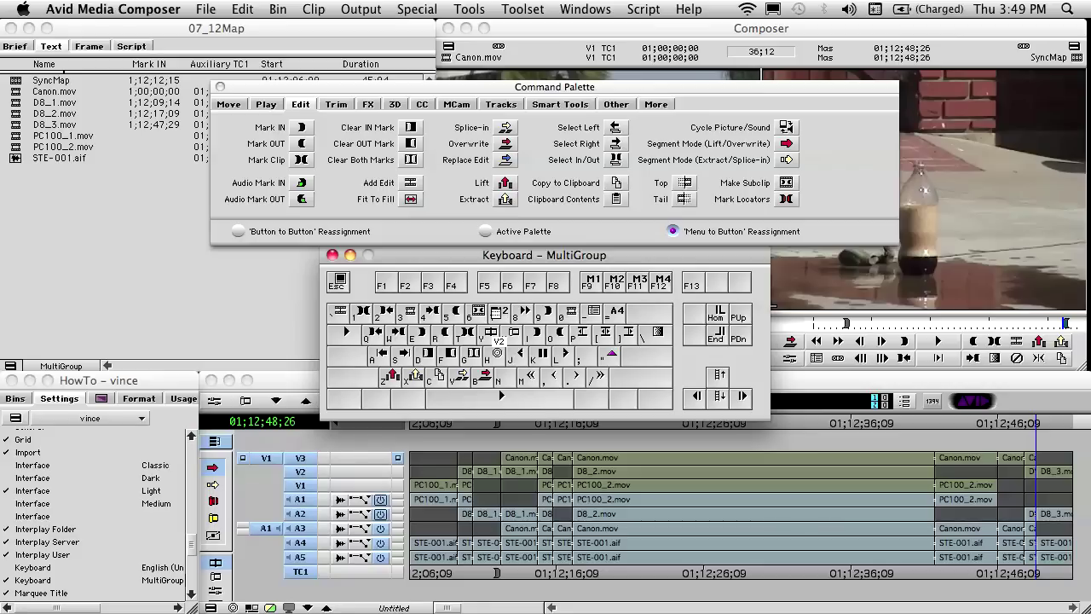
{"action": "left_click", "coordinate": [500, 314]}
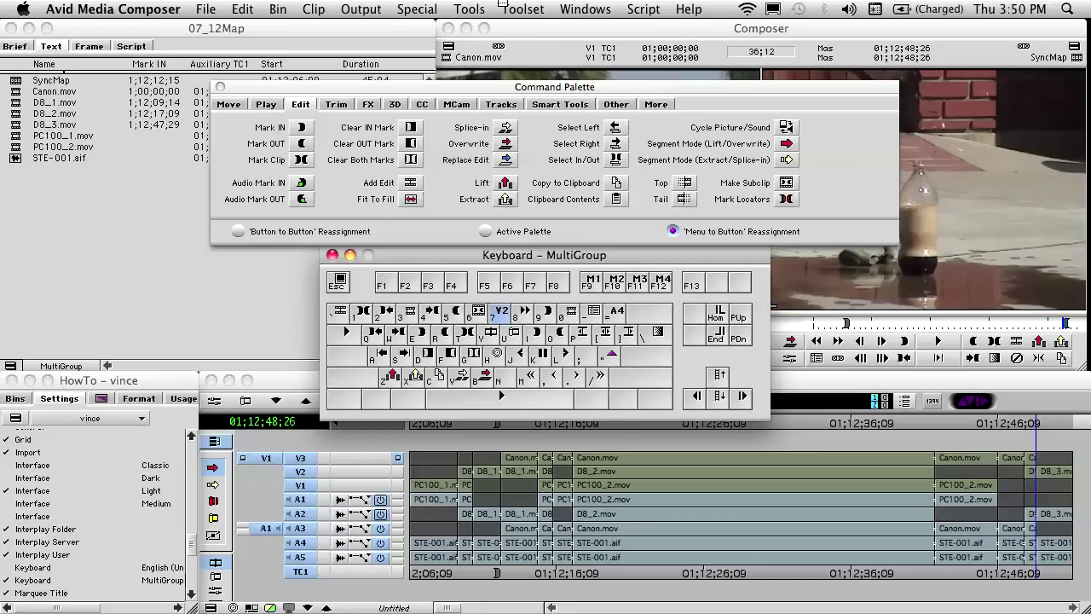
{"action": "left_click", "coordinate": [477, 9]}
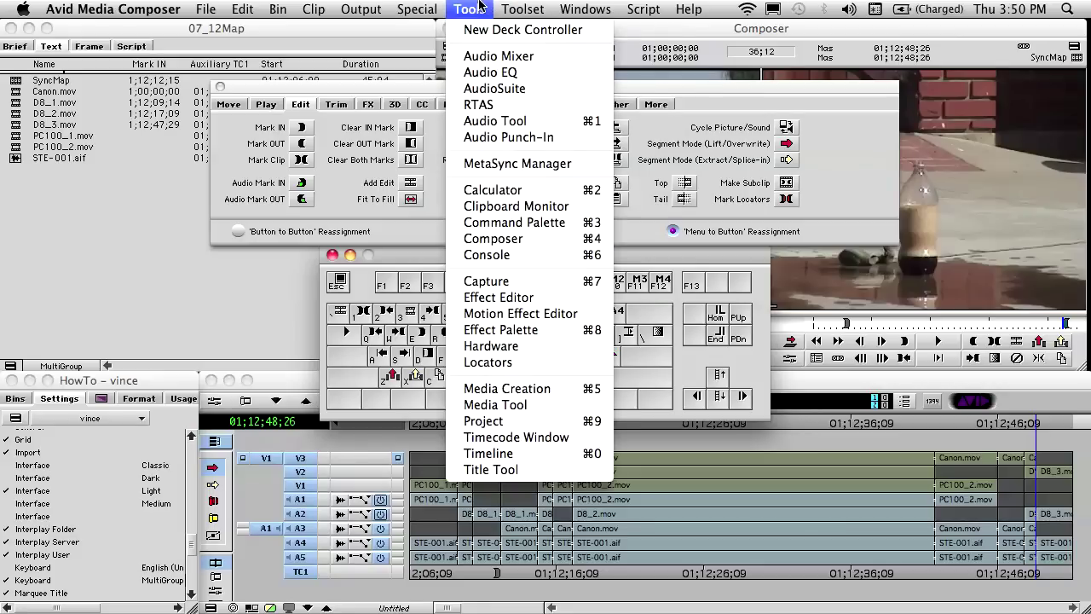
{"action": "left_click", "coordinate": [554, 456]}
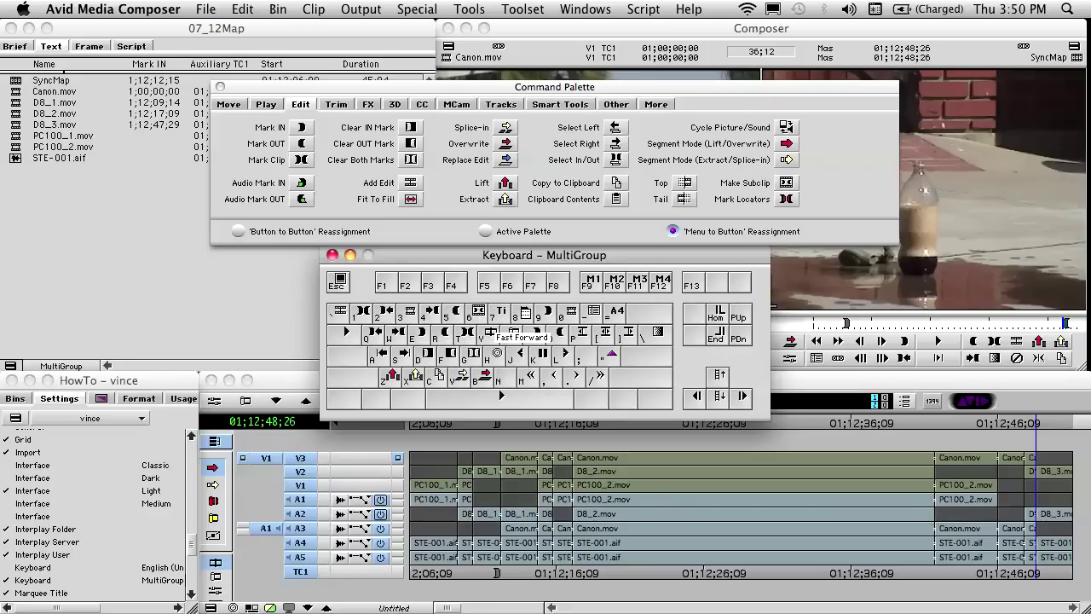
{"action": "left_click", "coordinate": [220, 87]}
{"action": "left_click", "coordinate": [332, 255]}
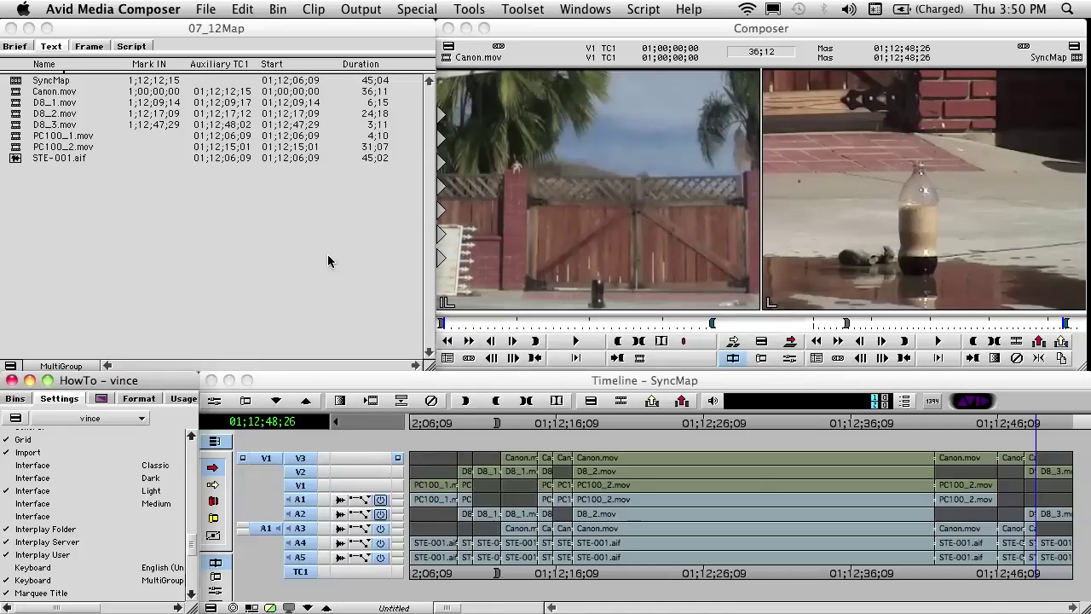
Gang the source and record monitors, and leave only tracks V1 and A1 selected in SyncMap.
{"action": "left_click", "coordinate": [496, 48]}
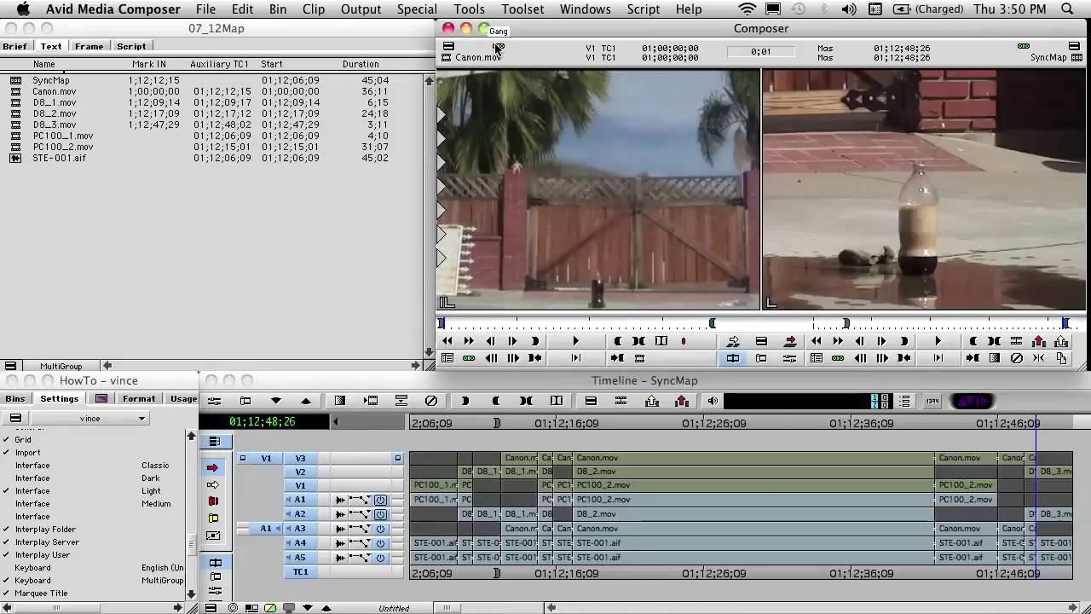
{"action": "left_click", "coordinate": [298, 462]}
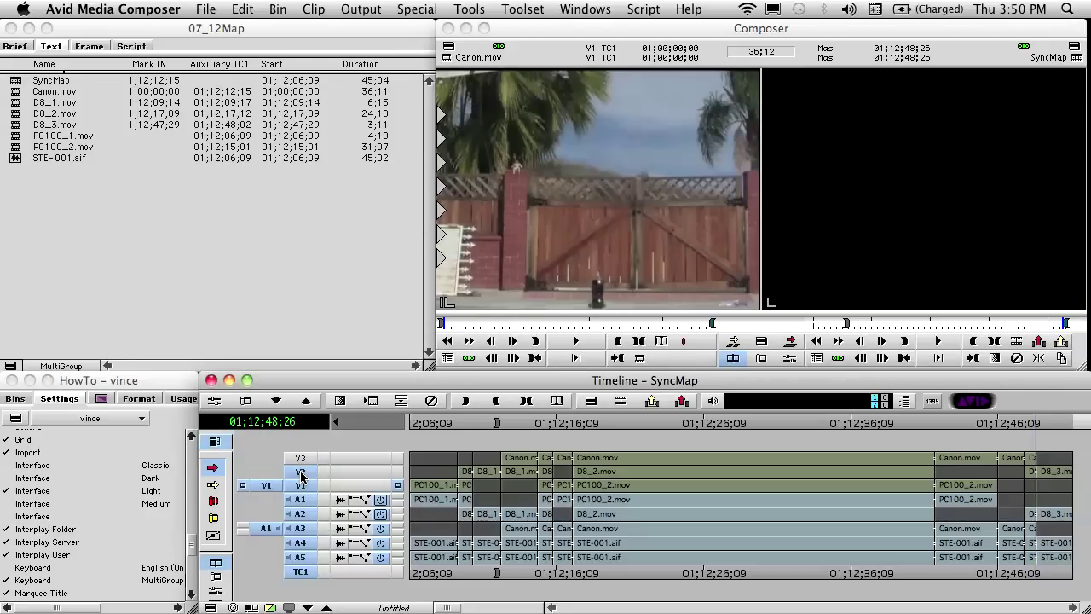
{"action": "left_click_drag", "start_coordinate": [305, 523], "coordinate": [302, 573]}
Clear SyncMap's IN and OUT marks, return to 01;12;06;09 and mark the first PC100_1.mov segment.
{"action": "left_click", "coordinate": [468, 428]}
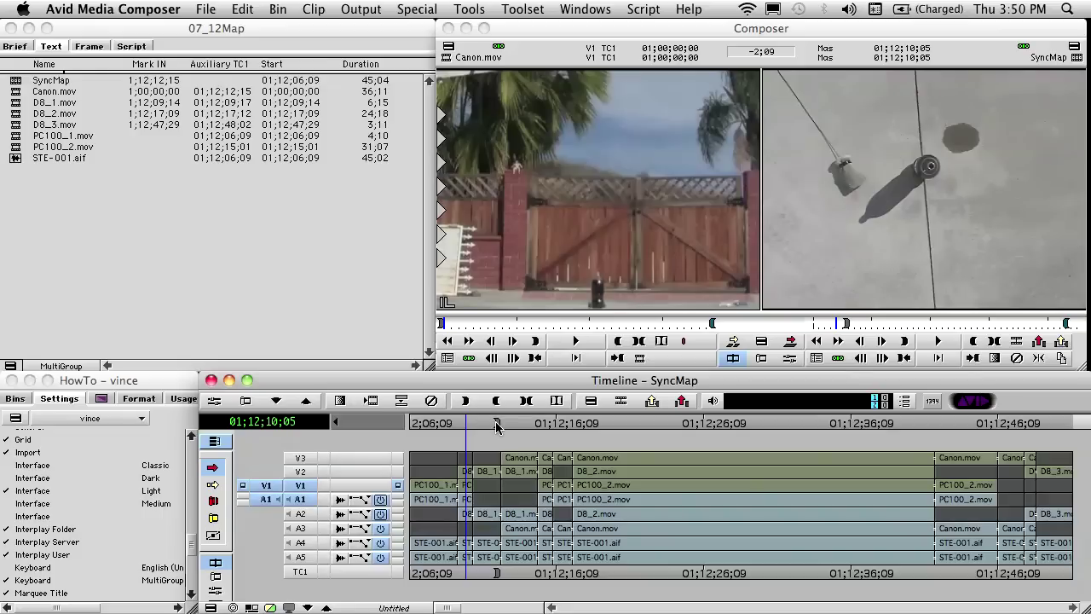
{"action": "key", "text": "g"}
{"action": "left_click_drag", "start_coordinate": [440, 429], "coordinate": [358, 423]}
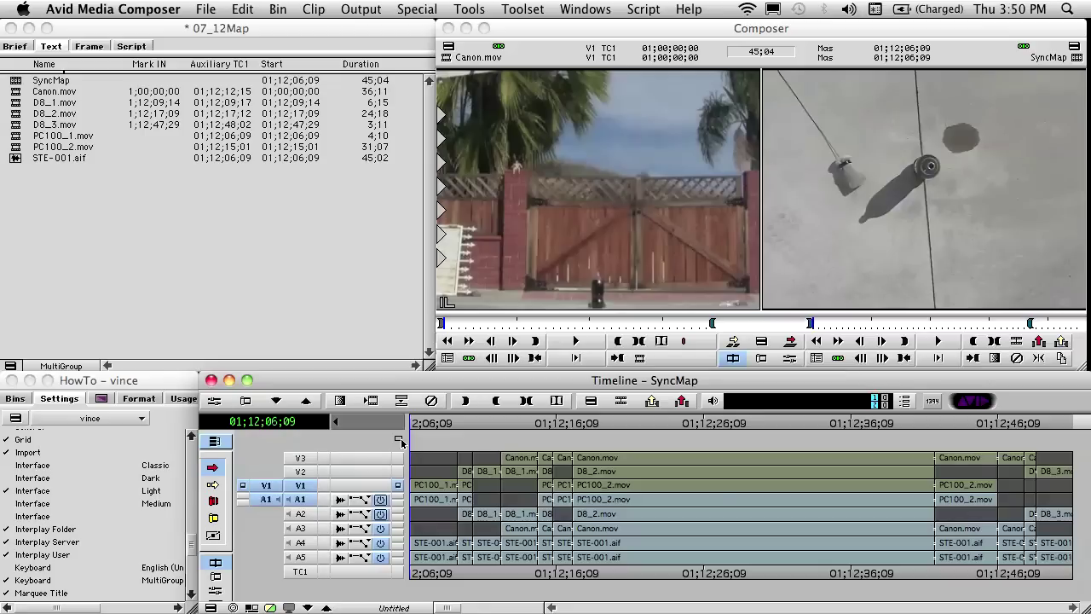
{"action": "key", "text": "t"}
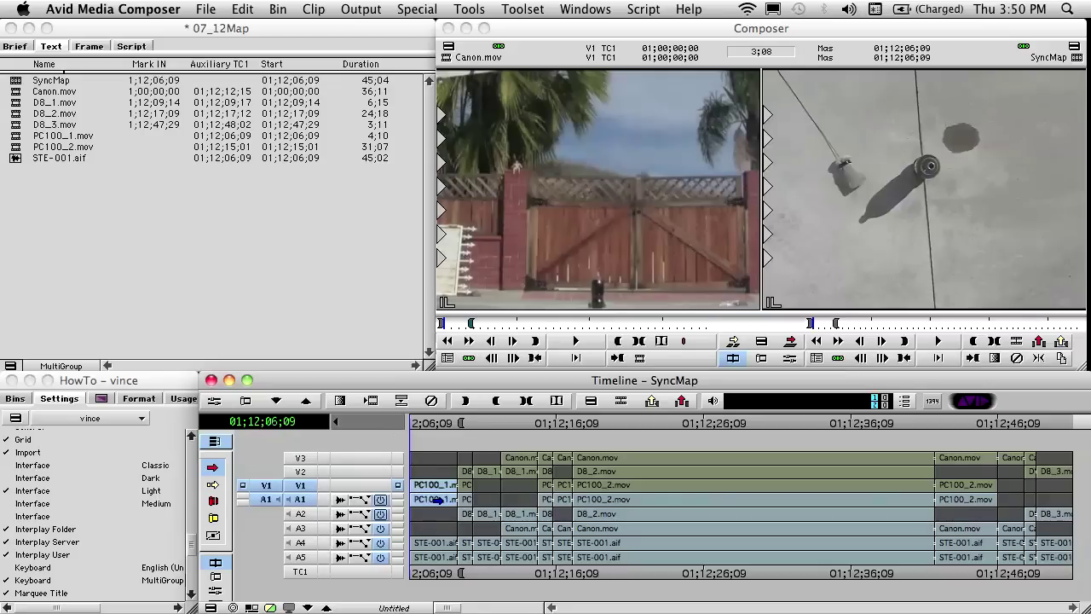
Test Mark Clip on the second PC100_1.mov segment, and return to the sequence start to mark the first segment again.
{"action": "left_click", "coordinate": [466, 446]}
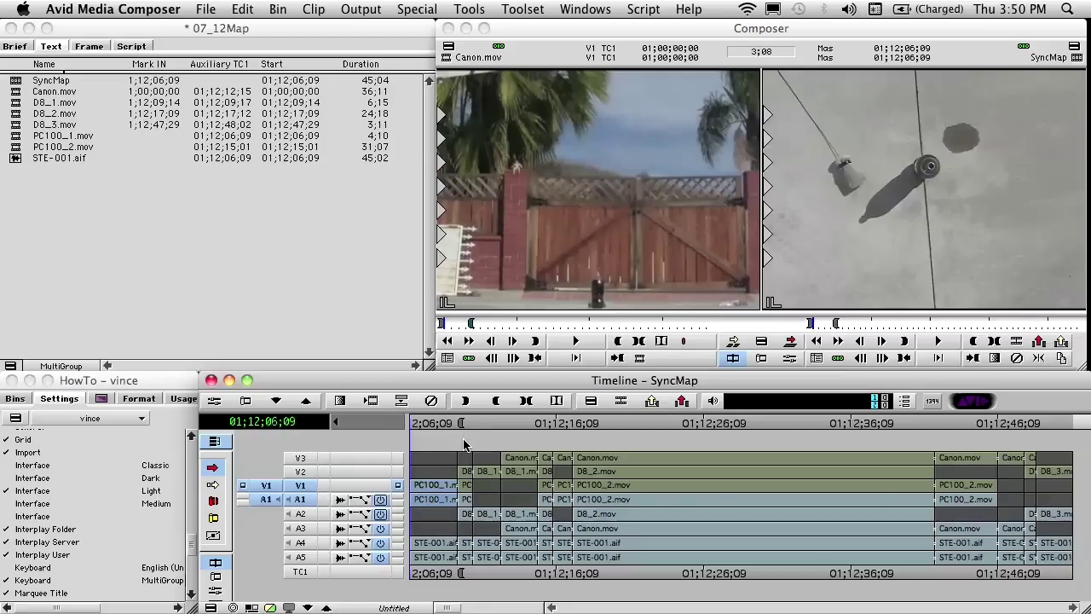
{"action": "left_click", "coordinate": [464, 487]}
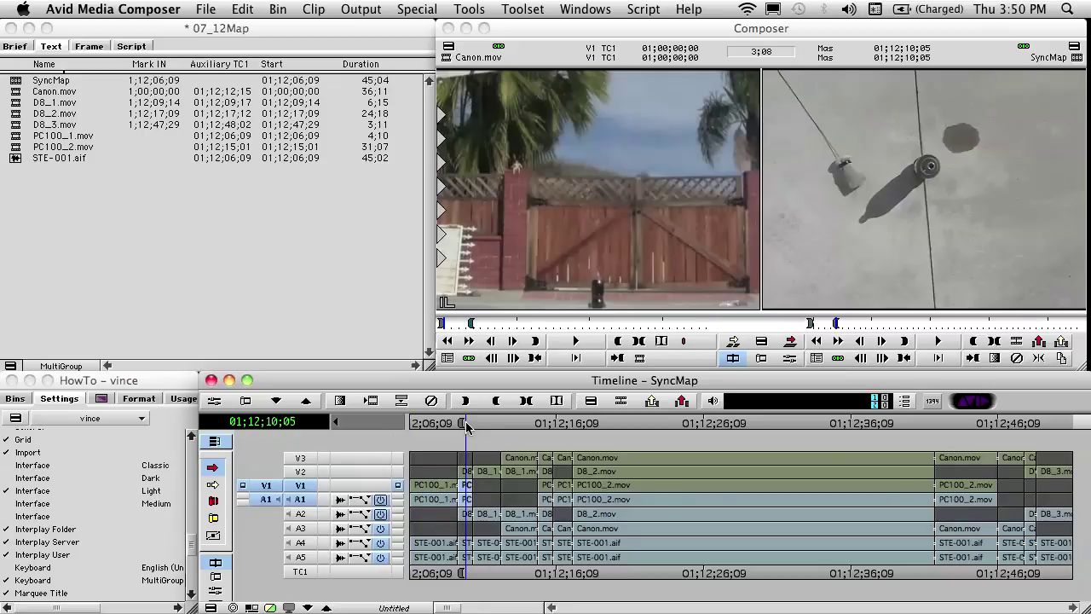
{"action": "left_click", "coordinate": [467, 449]}
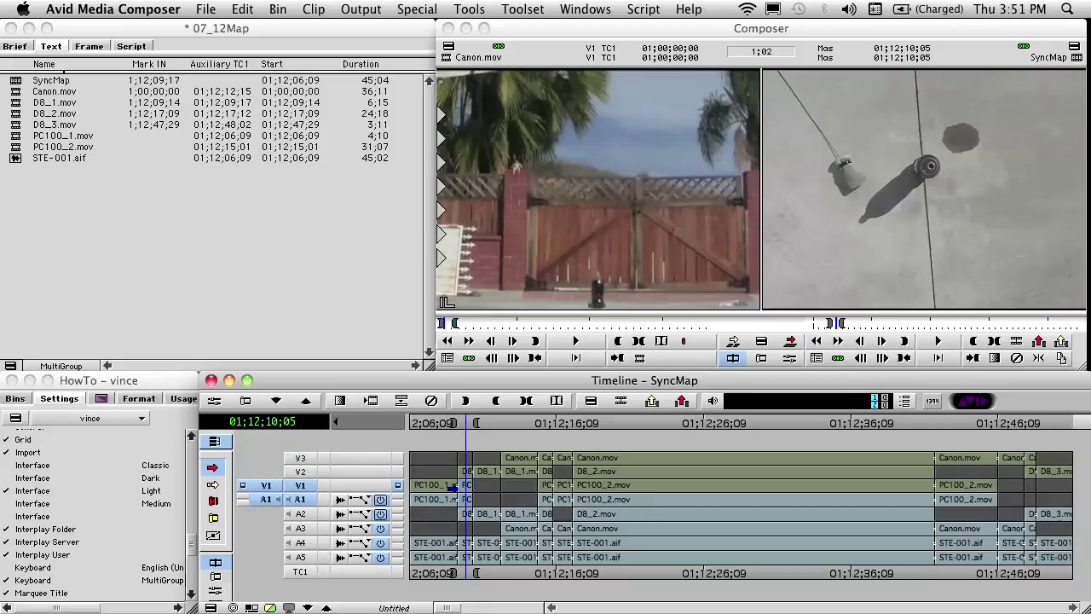
{"action": "left_click_drag", "start_coordinate": [430, 423], "coordinate": [355, 423]}
{"action": "key", "text": "t"}
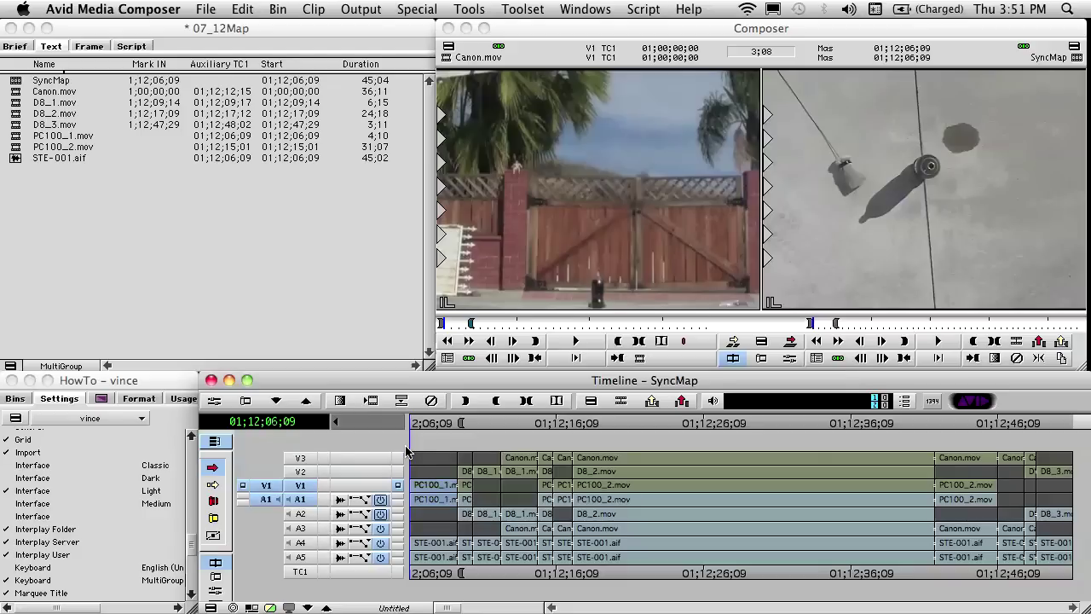
Match frame the first PC100_1.mov segment, mark its OUT point at 01;12;09;16 and make a subclip in the 07_12Map bin.
{"action": "key", "text": "f"}
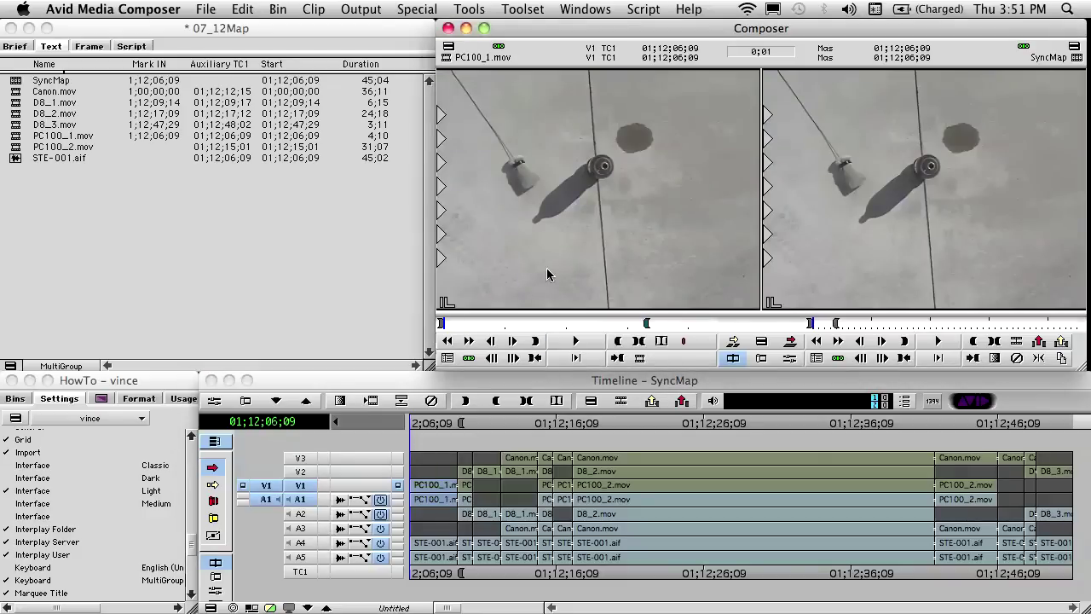
{"action": "key", "text": "w"}
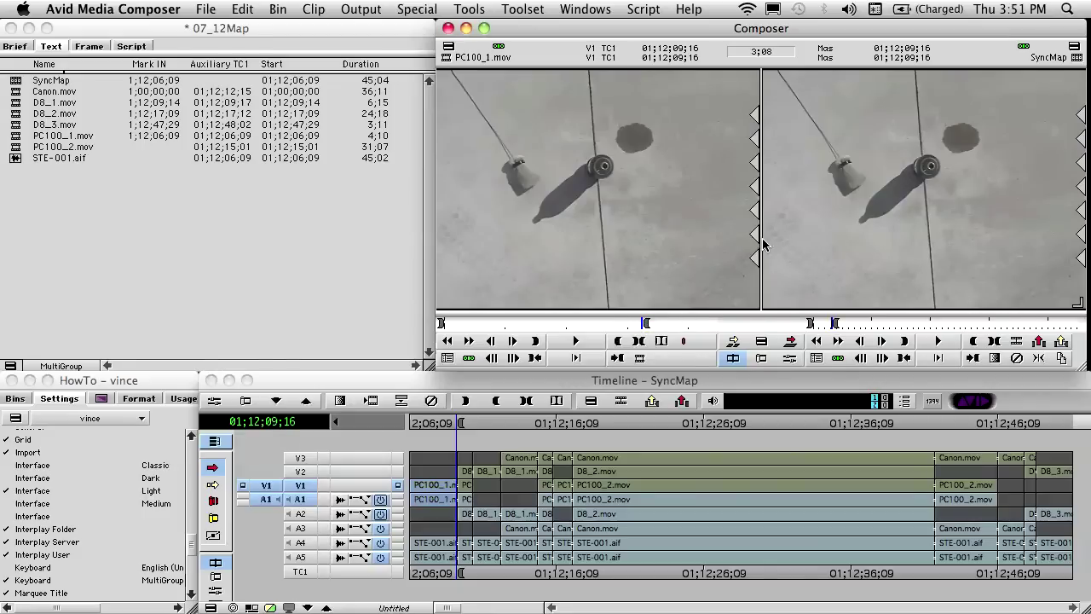
{"action": "key", "text": "F8"}
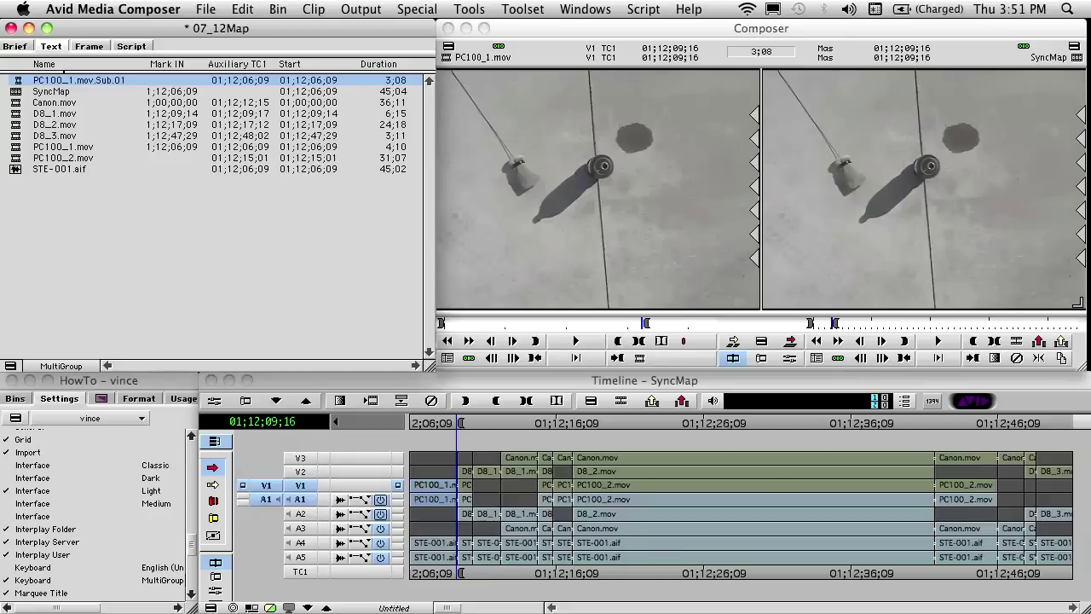
Make a subclip of the second PC100_1.mov segment from 01;12;09;17 to 01;12;10;18, using Mark Clip and Match Frame.
{"action": "key", "text": "super+0"}
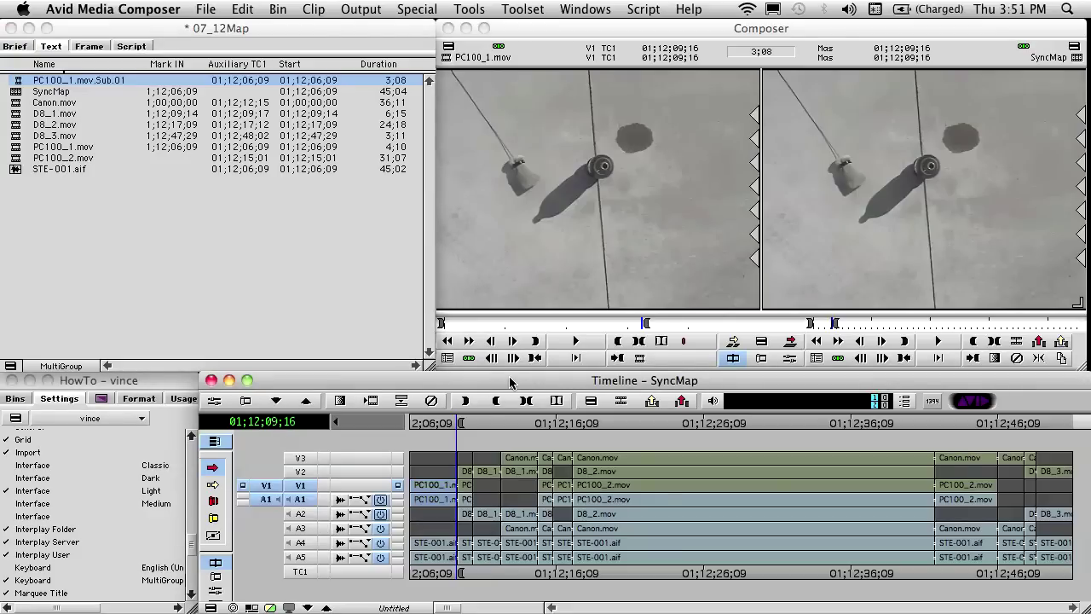
{"action": "key", "text": "Right"}
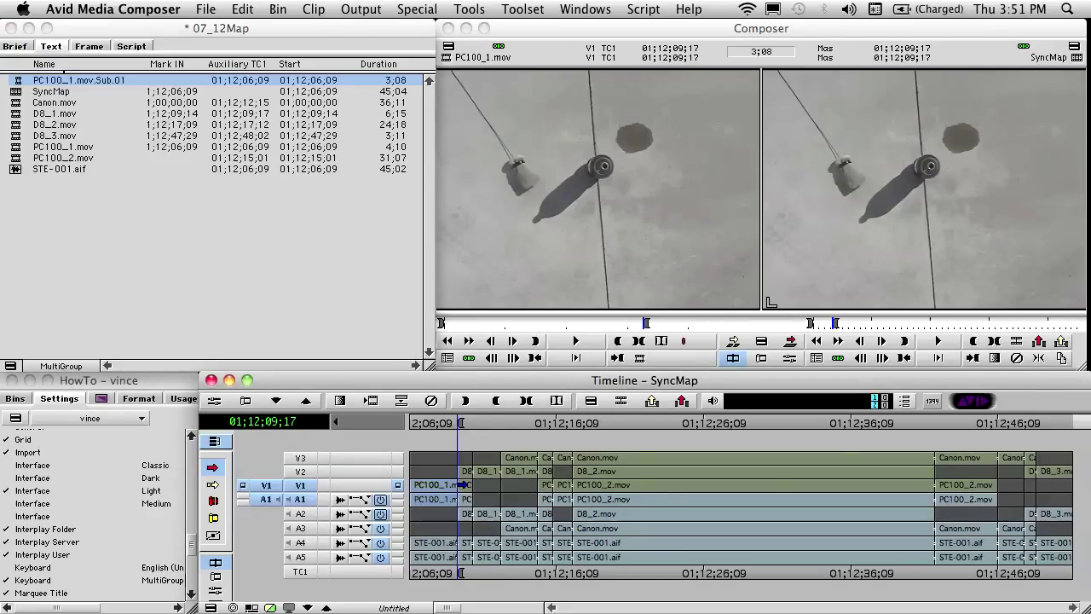
{"action": "key", "text": "i"}
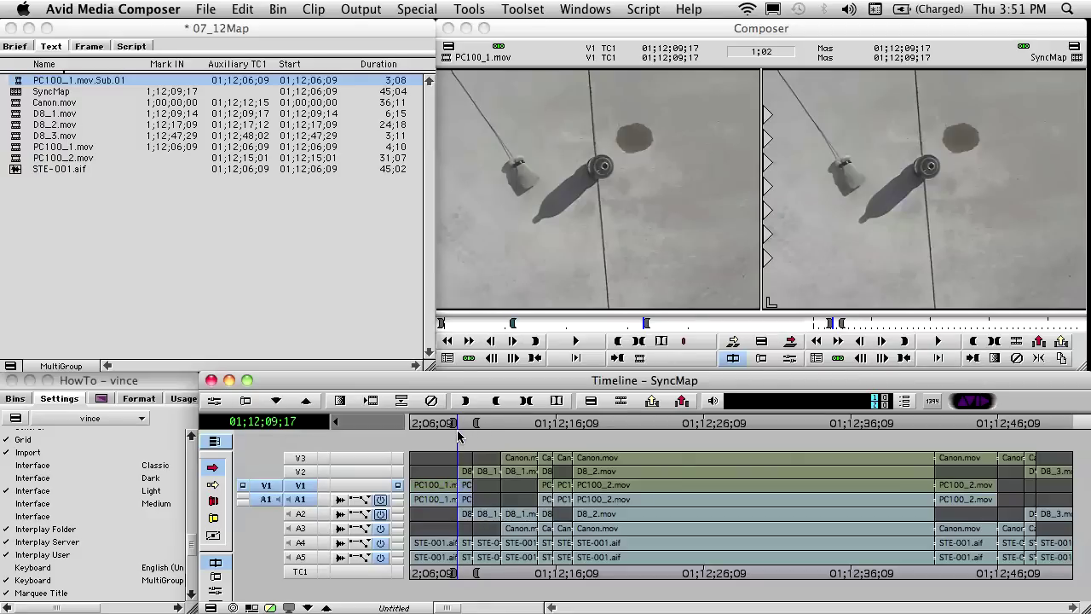
{"action": "key", "text": "Escape"}
{"action": "key", "text": "i"}
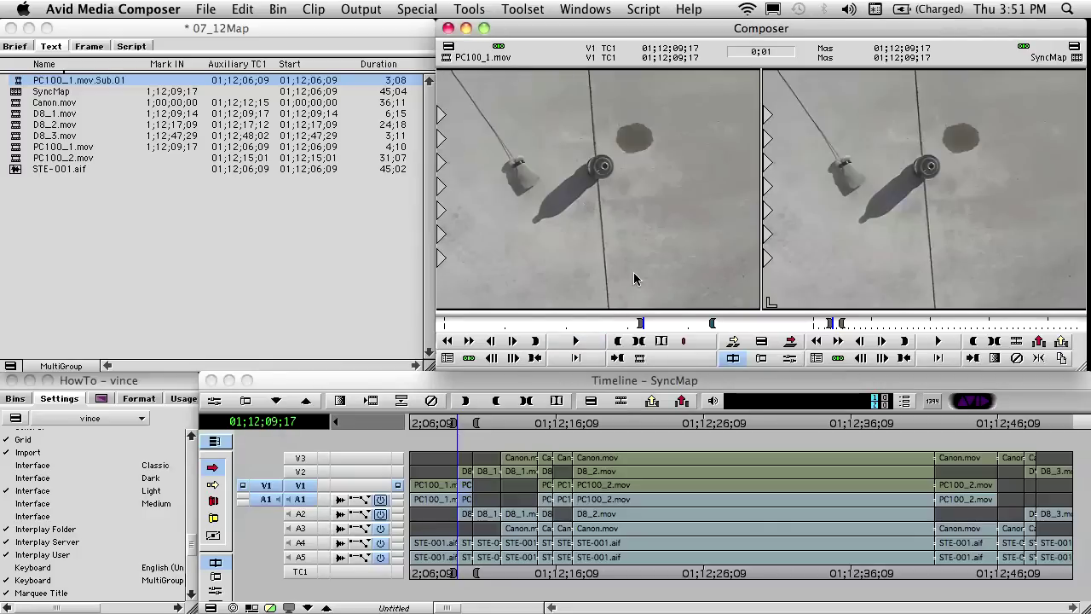
{"action": "key", "text": "w"}
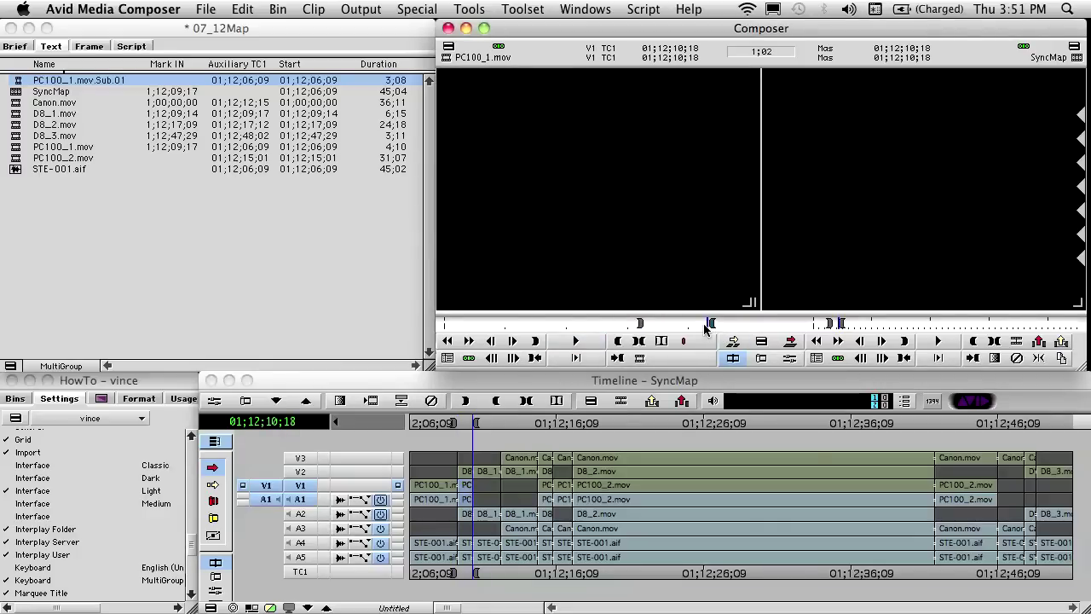
{"action": "key", "text": "o"}
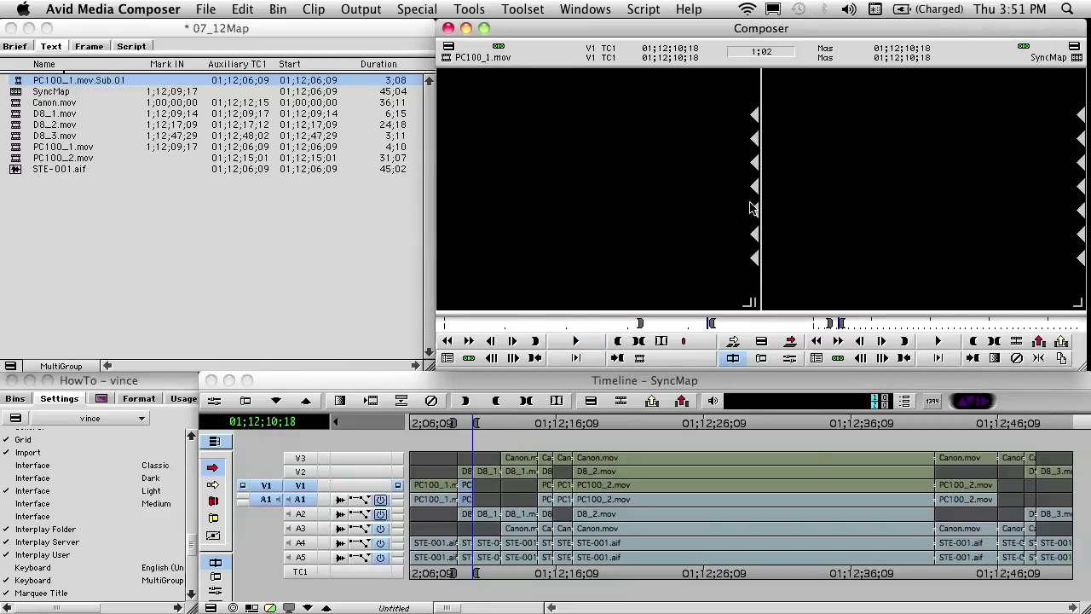
{"action": "left_click_drag", "start_coordinate": [748, 225], "coordinate": [356, 107]}
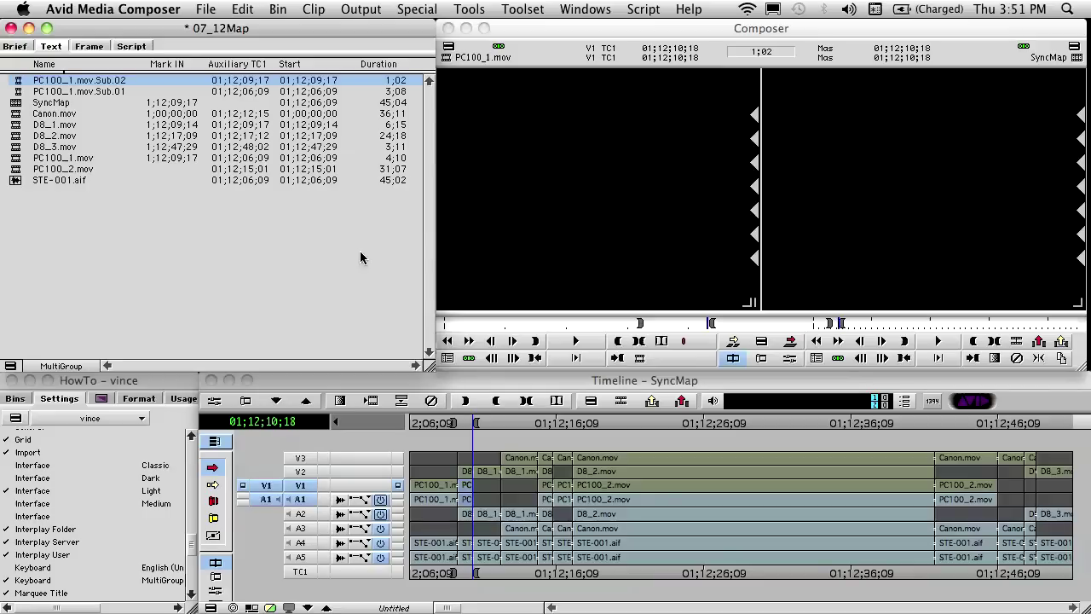
Fast-forward past the gap to 01;12;15;01 and make a subclip of the first PC100_2.mov segment, ending at 01;12;16;01.
{"action": "key", "text": "super+0"}
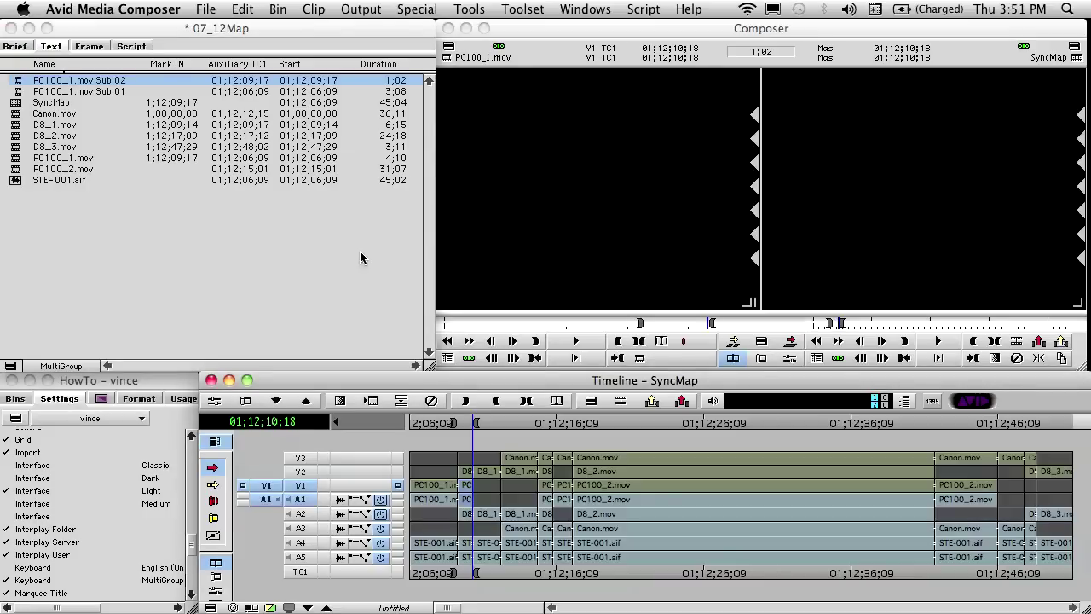
{"action": "left_click", "coordinate": [478, 463], "text": "super"}
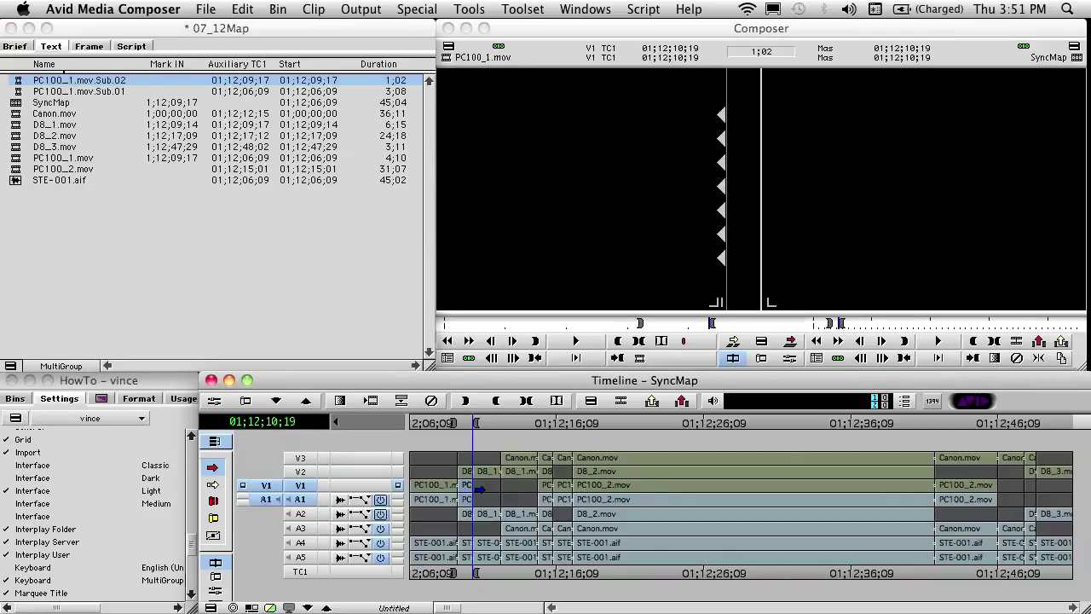
{"action": "left_click", "coordinate": [491, 500], "text": "super"}
{"action": "key", "text": "s"}
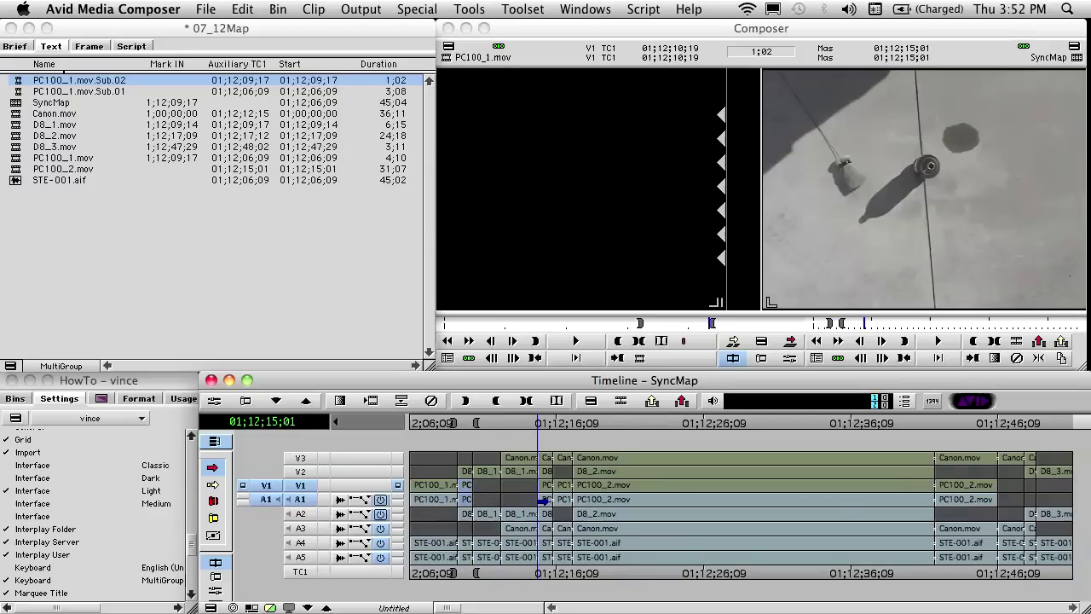
{"action": "key", "text": "i"}
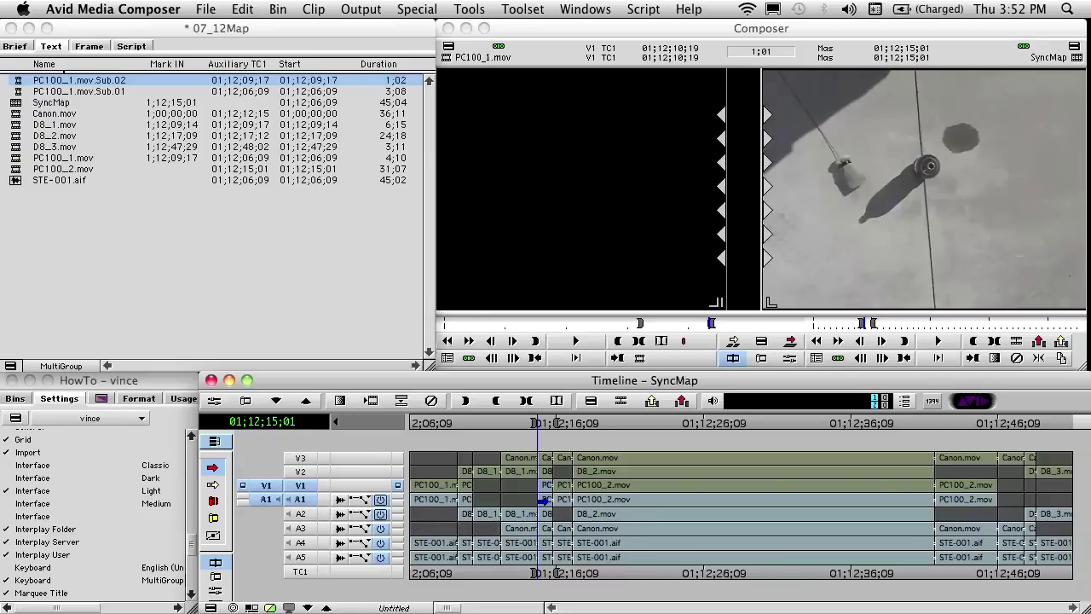
{"action": "key", "text": "n"}
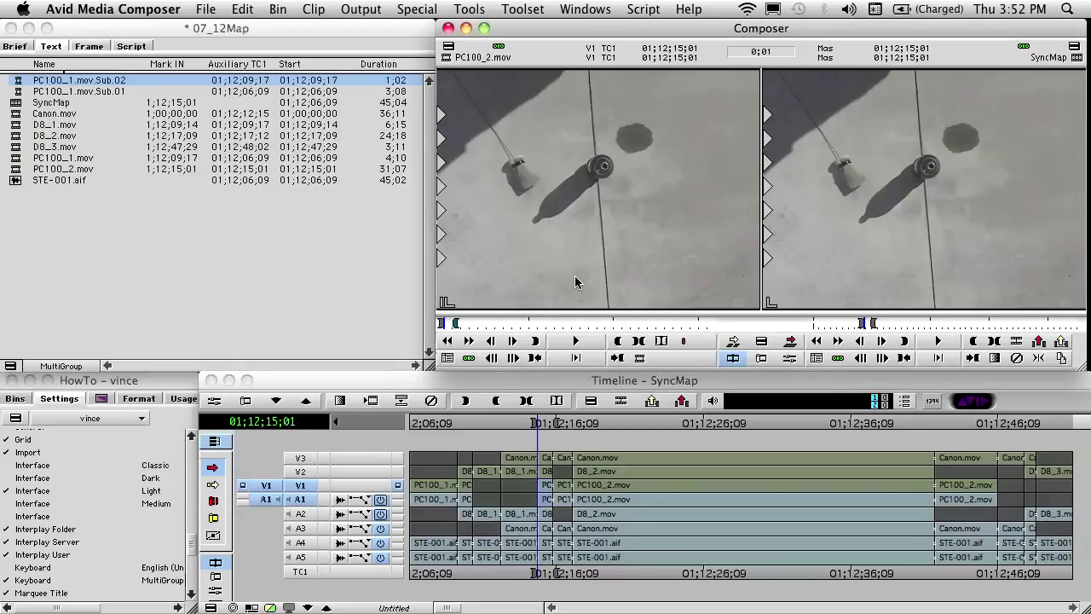
{"action": "key", "text": "w"}
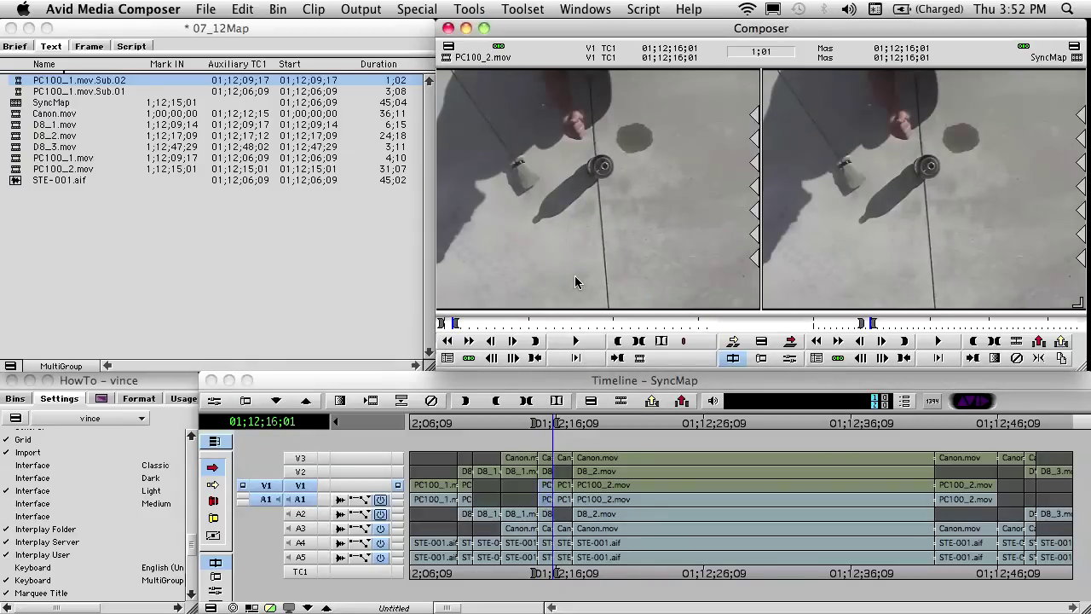
{"action": "key", "text": "s"}
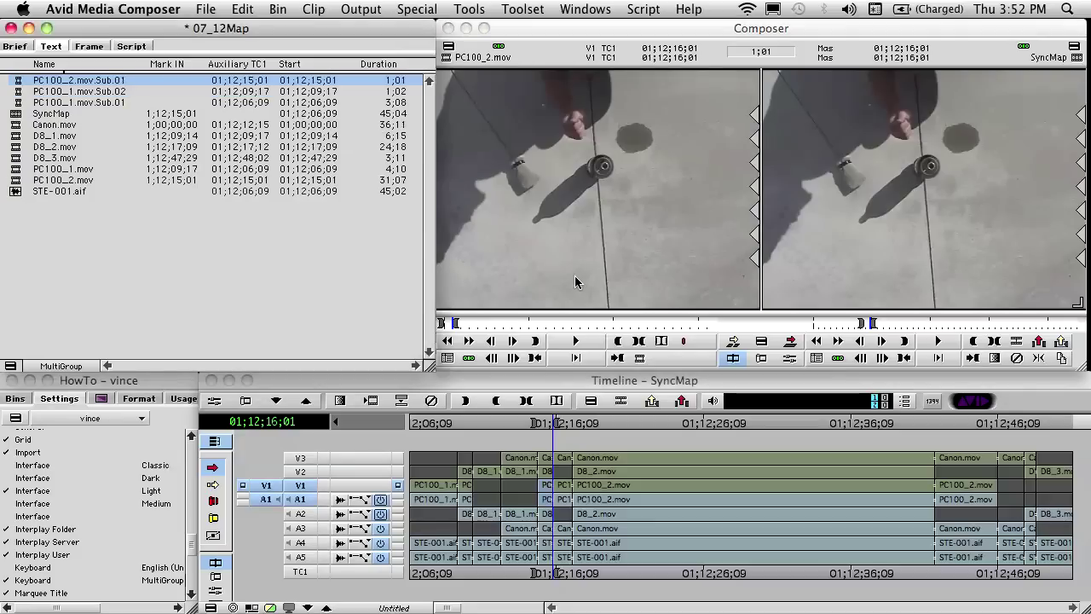
Mark the PC100_2.mov segment from 01;12;16;02 to 01;12;17;11 and make a subclip of it.
{"action": "key", "text": "super+0"}
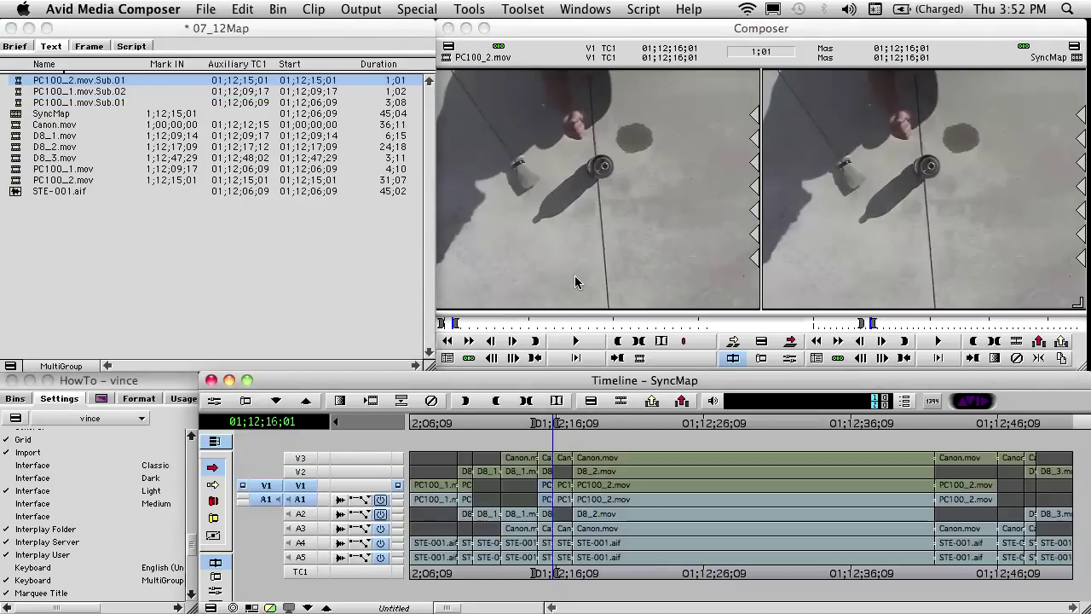
{"action": "key", "text": "Right"}
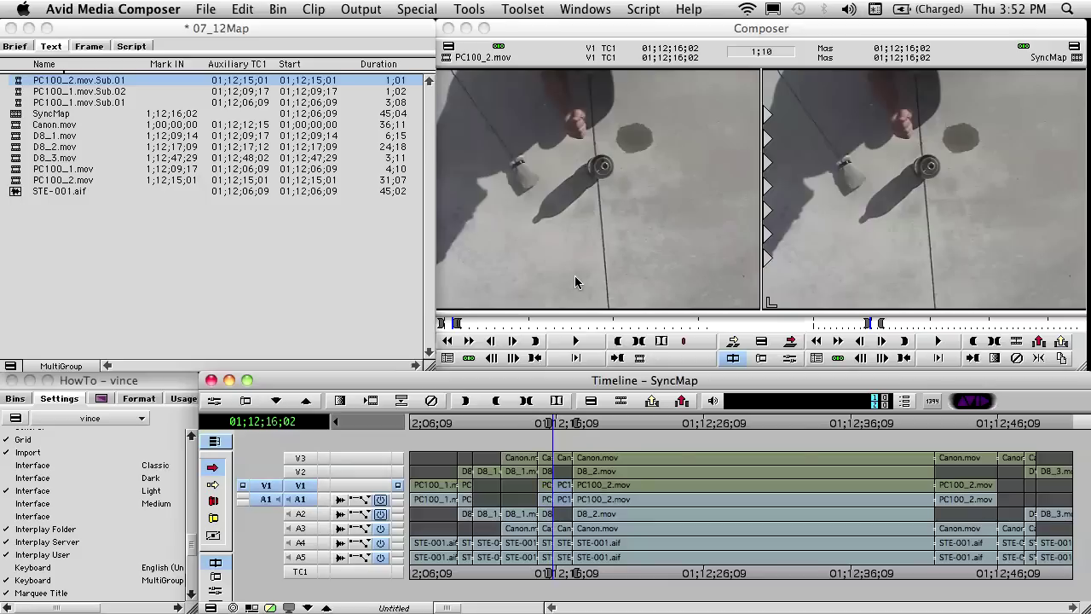
{"action": "key", "text": "space"}
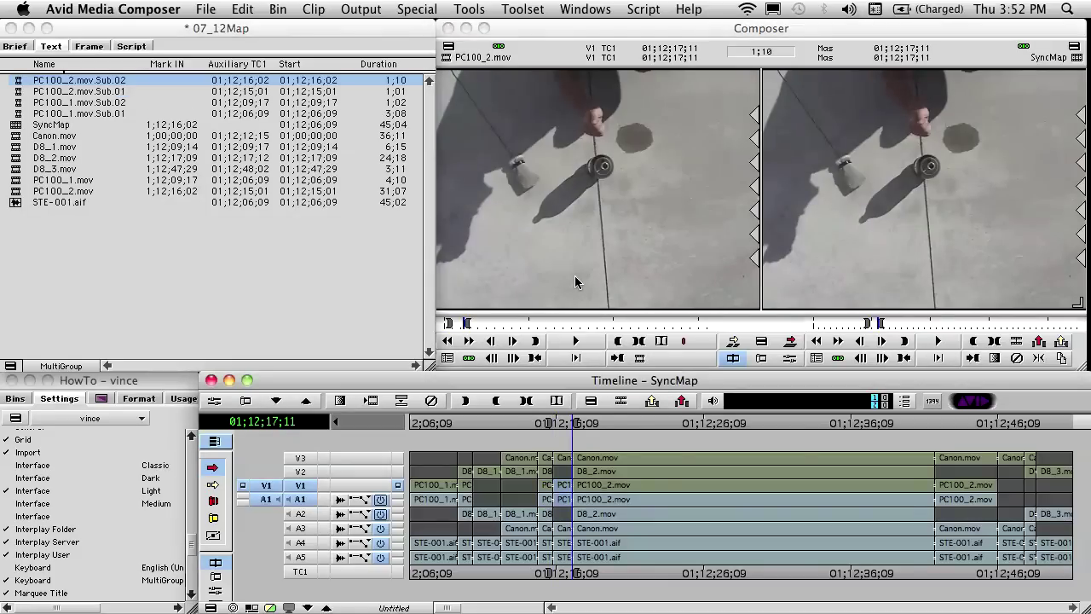
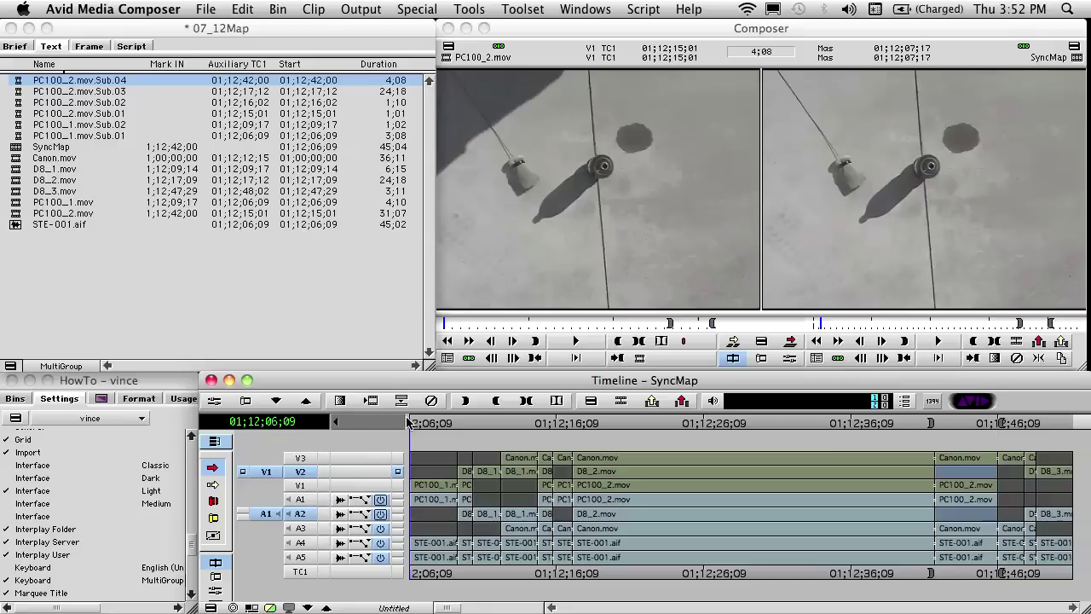
Mark the first D8_1.mov segment on V2 from 01;12;09;17 to 01;12;10;18, match frame it and make a subclip.
{"action": "key", "text": "s"}
{"action": "key", "text": "s"}
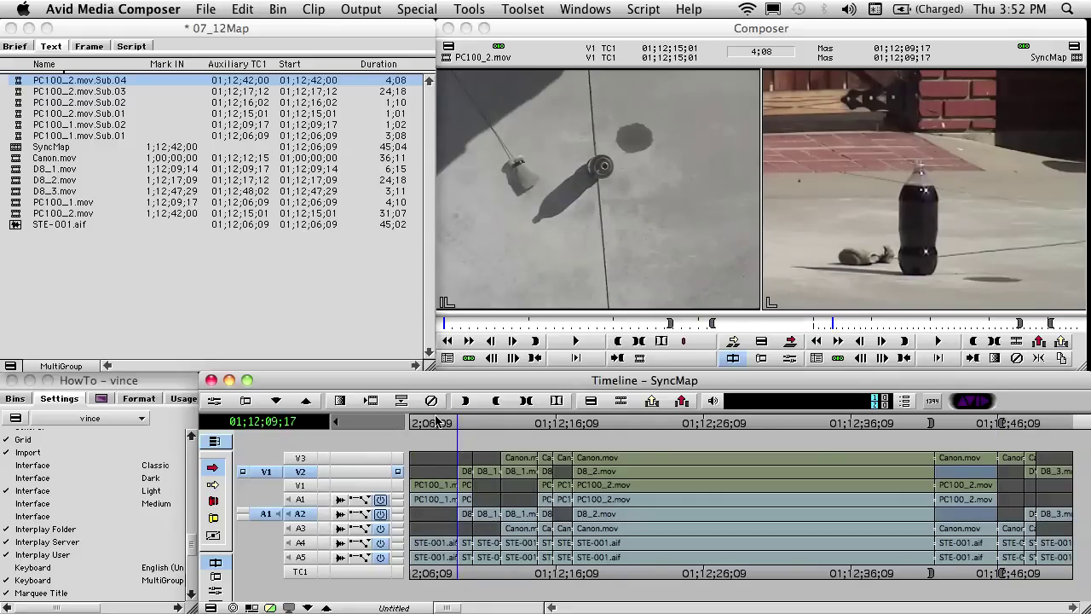
{"action": "key", "text": "t"}
{"action": "key", "text": "n"}
{"action": "key", "text": "w"}
{"action": "key", "text": "o"}
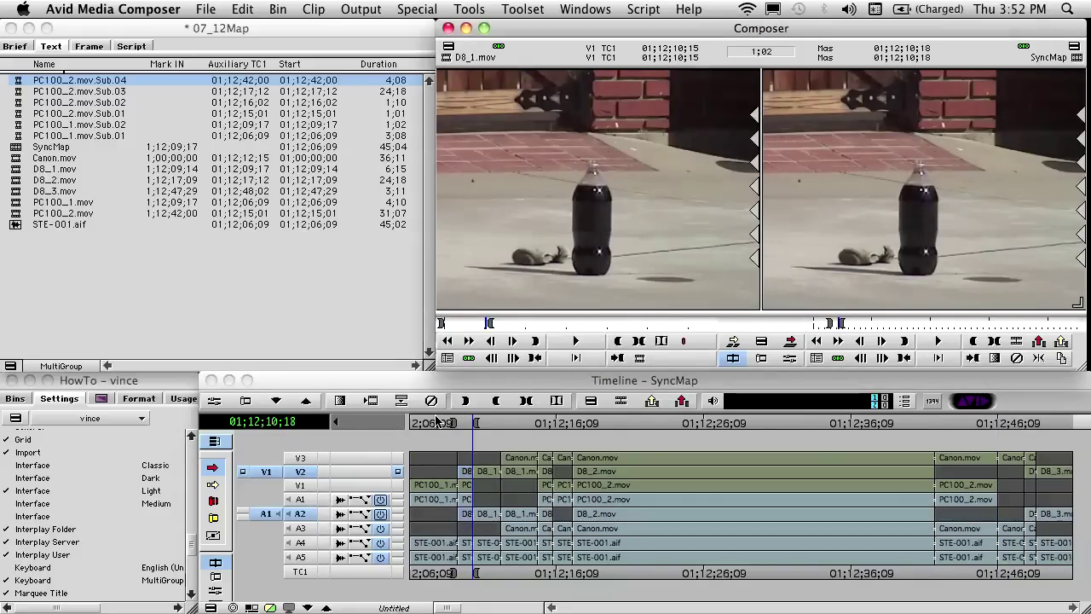
{"action": "key", "text": "F9"}
Mark the D8_1.mov segment starting at 01;12;10;19, match frame it and make a subclip.
{"action": "key", "text": "s"}
{"action": "key", "text": "t"}
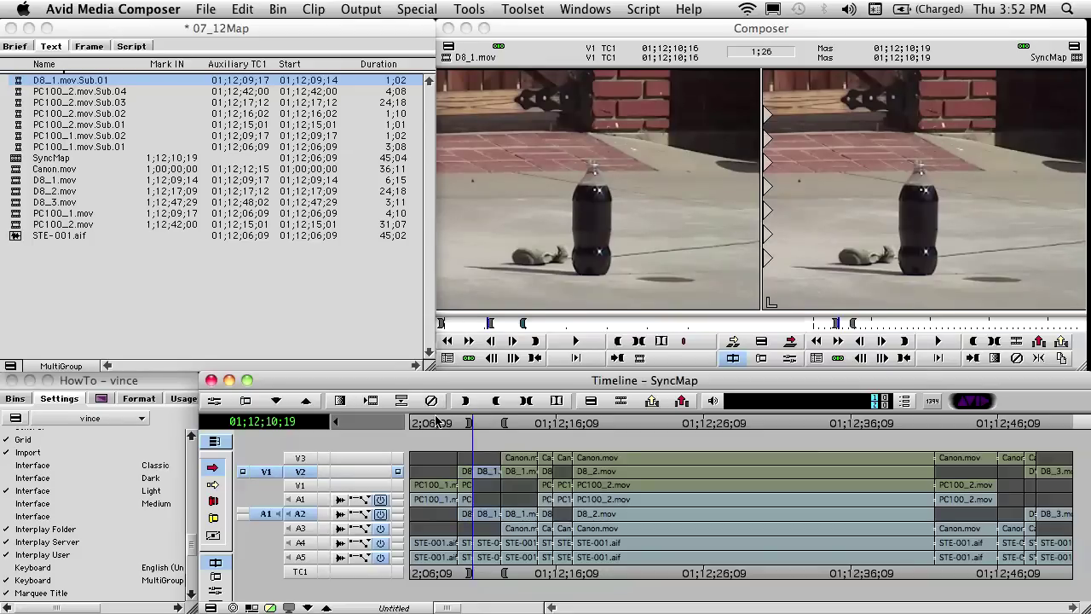
{"action": "key", "text": "n"}
{"action": "key", "text": "w"}
{"action": "key", "text": "o"}
{"action": "key", "text": "F9"}
Make subclips of the D8_1.mov segments starting at 01;12;12;15 and 01;12;15;01.
{"action": "key", "text": "Right"}
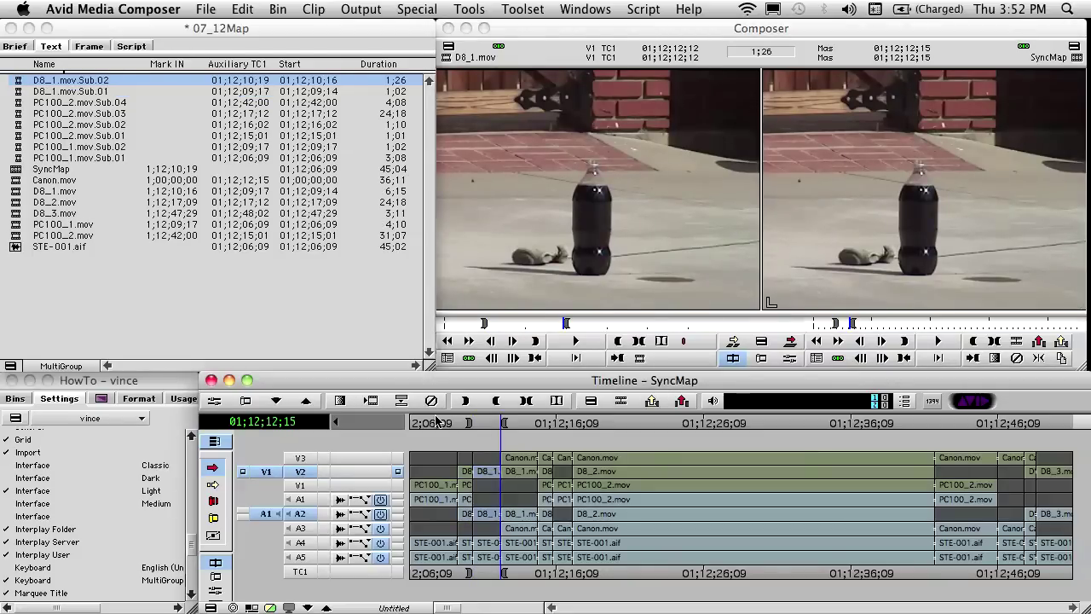
{"action": "key", "text": "F9"}
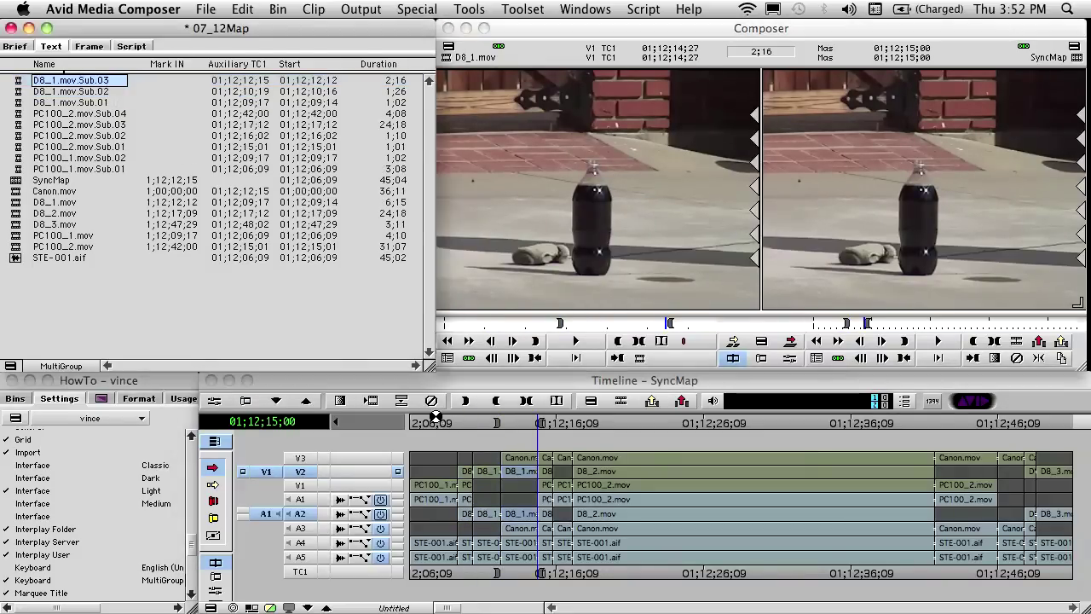
{"action": "key", "text": "Right"}
{"action": "key", "text": "t"}
{"action": "key", "text": "n"}
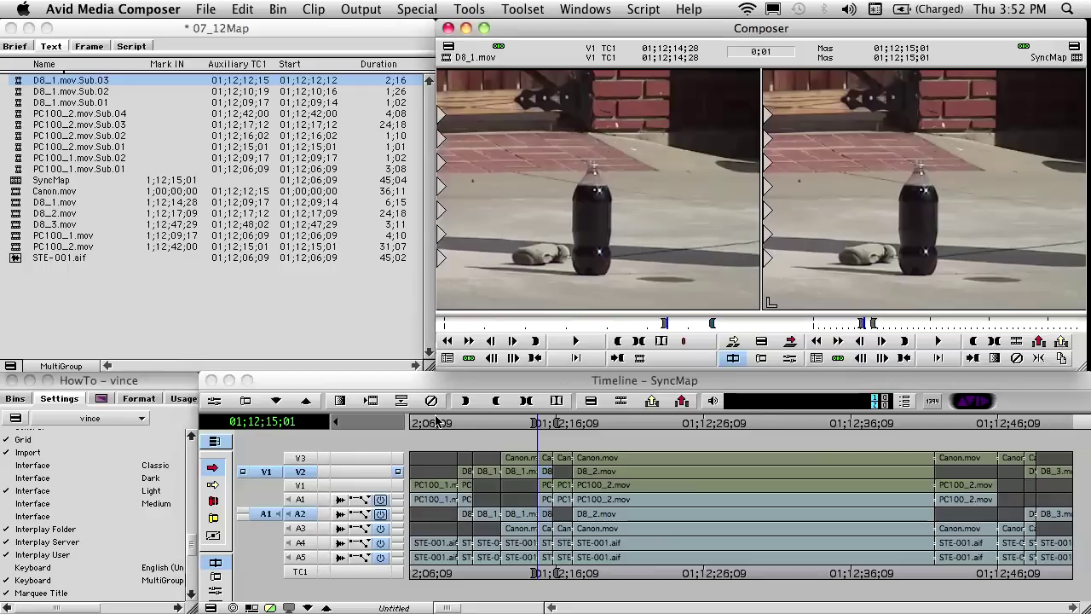
{"action": "key", "text": "w"}
{"action": "key", "text": "F9"}
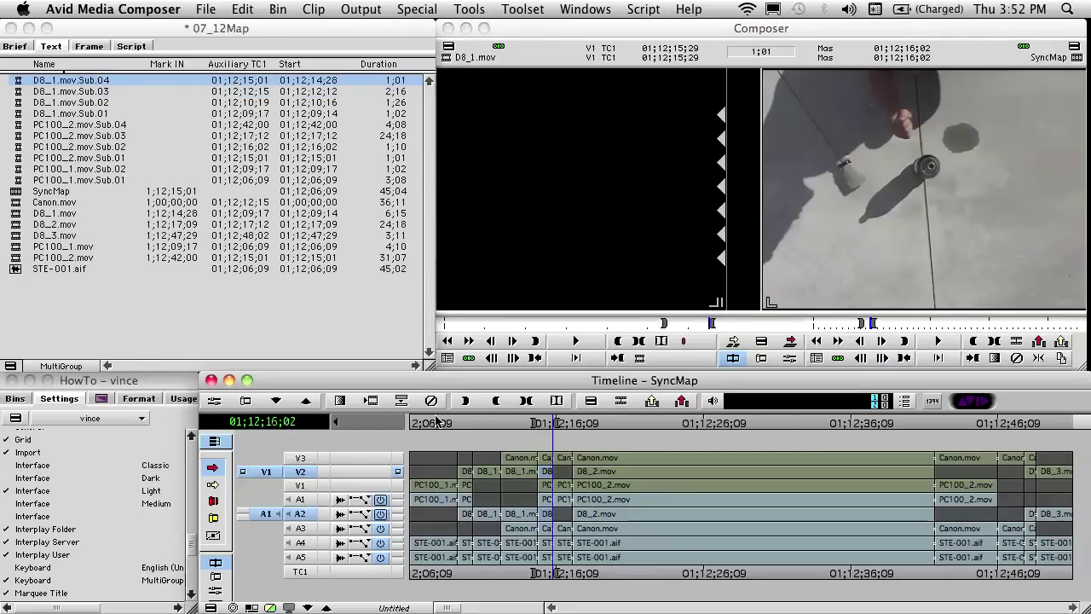
Make subclips of the D8_2.mov segment starting at 01;12;17;12 and the D8_3.mov segment starting at 01;12;48;02.
{"action": "key", "text": "t"}
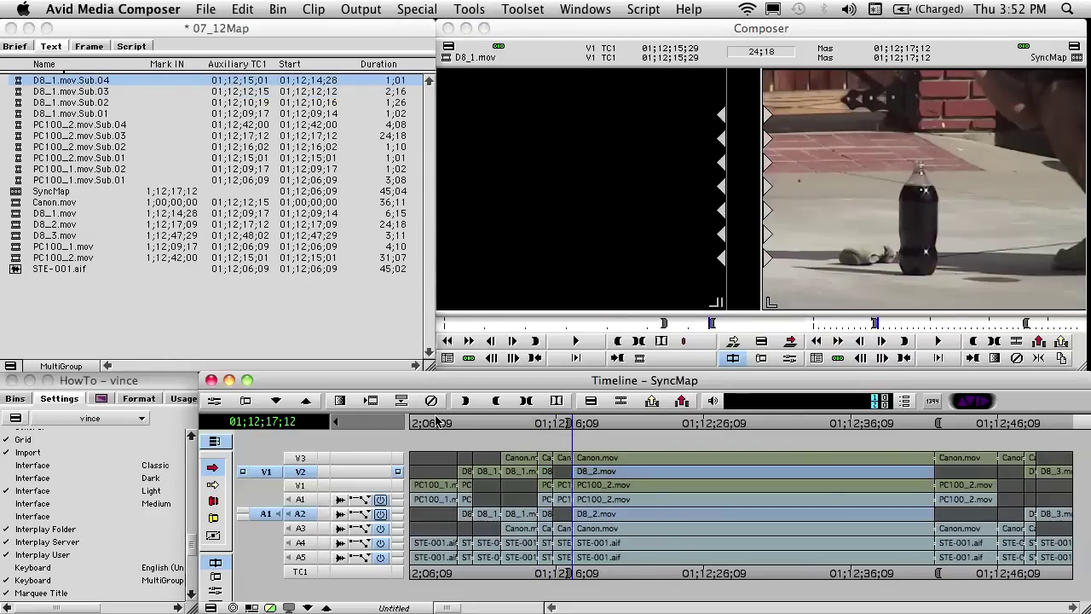
{"action": "key", "text": "F9"}
{"action": "key", "text": "s"}
{"action": "key", "text": "i"}
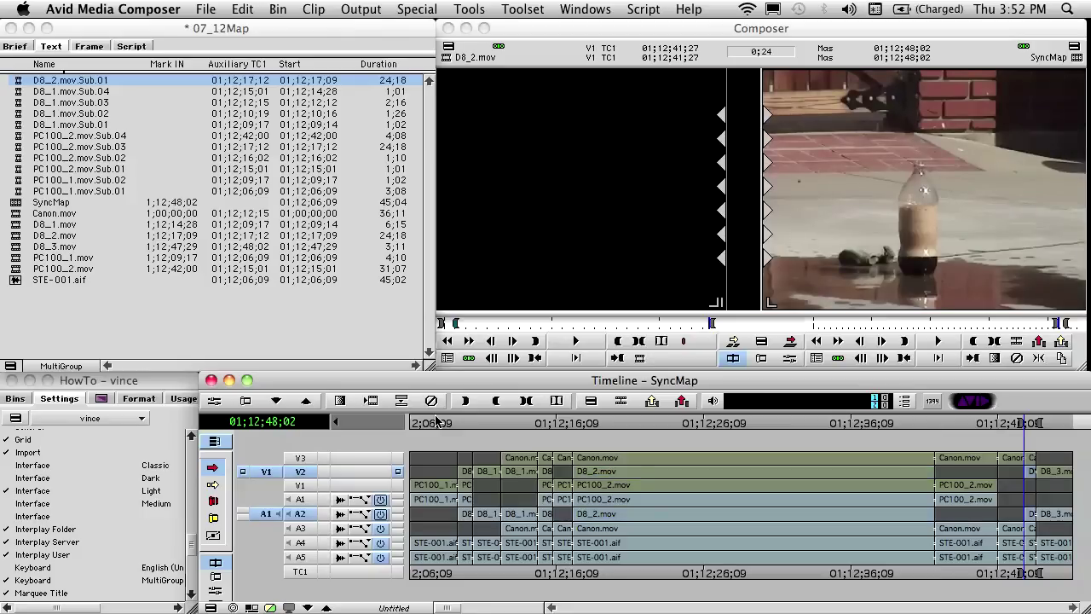
{"action": "key", "text": "n"}
{"action": "key", "text": "w"}
{"action": "key", "text": "F9"}
Mark the last D8_3.mov segment from 01;12;48;26 to 01;12;51;12 and make a subclip of it.
{"action": "key", "text": "s"}
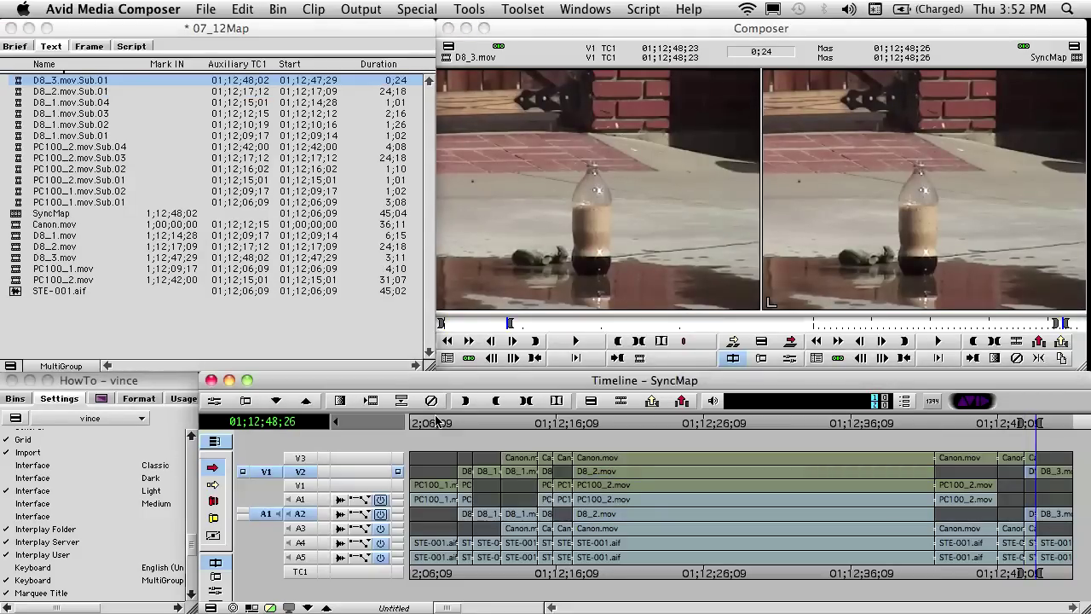
{"action": "key", "text": "t"}
{"action": "key", "text": "n"}
{"action": "key", "text": "w"}
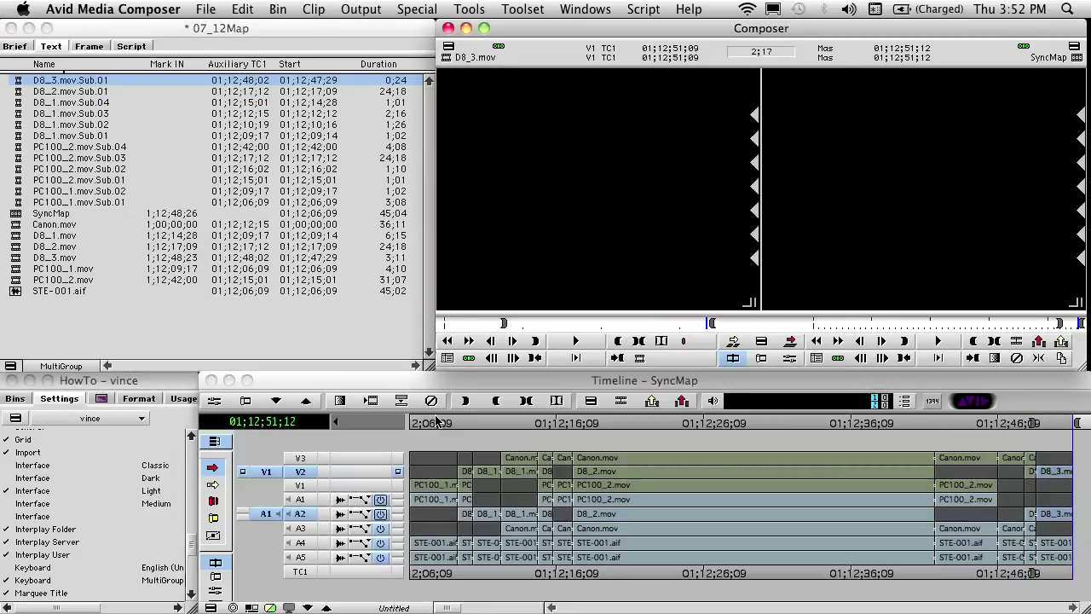
{"action": "key", "text": "F9"}
Patch the source to tracks V3 and A3 with A2 deselected, and return to the start of the SyncMap sequence.
{"action": "left_click_drag", "start_coordinate": [266, 471], "coordinate": [300, 459]}
{"action": "left_click", "coordinate": [303, 528]}
{"action": "left_click", "coordinate": [304, 515]}
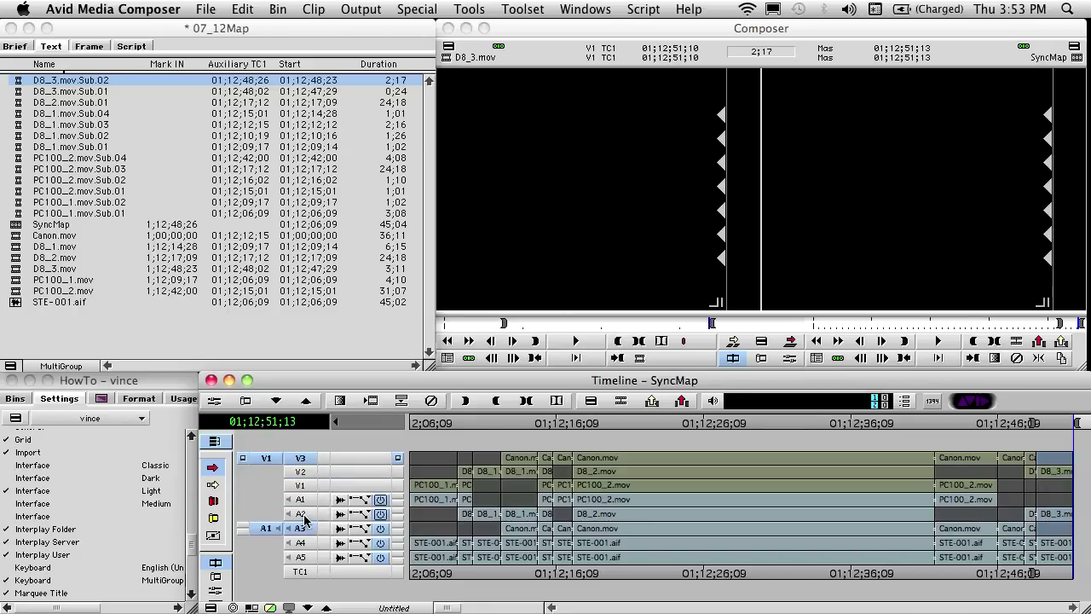
{"action": "left_click_drag", "start_coordinate": [469, 431], "coordinate": [355, 426]}
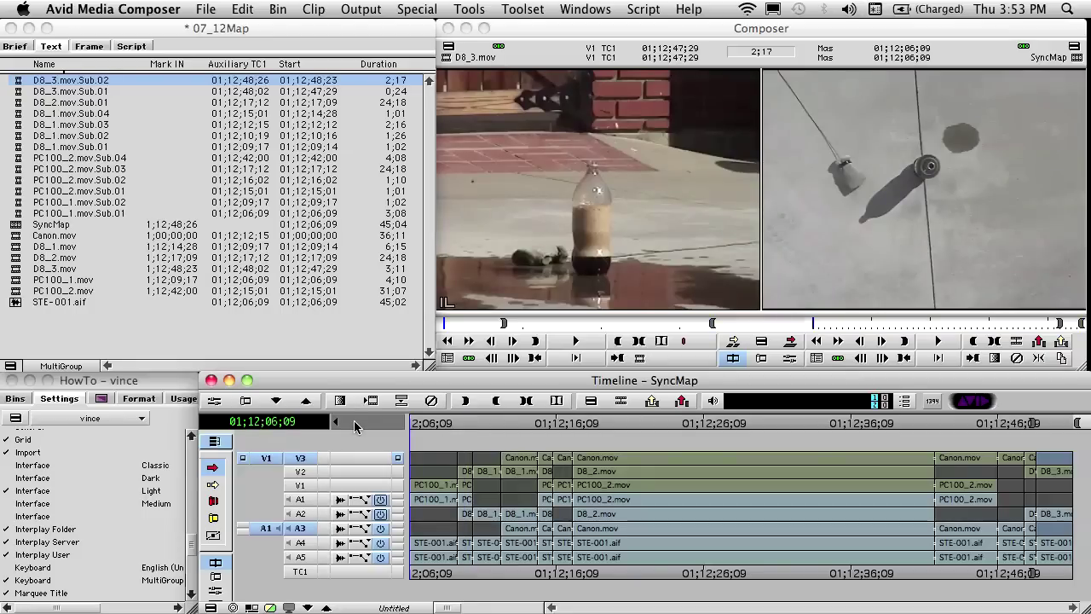
Fast-forward to the first Canon.mov segment, mark it from 01;12;12;15 to 01;12;15;00 and make a subclip.
{"action": "key", "text": "s"}
{"action": "key", "text": "s"}
{"action": "key", "text": "s"}
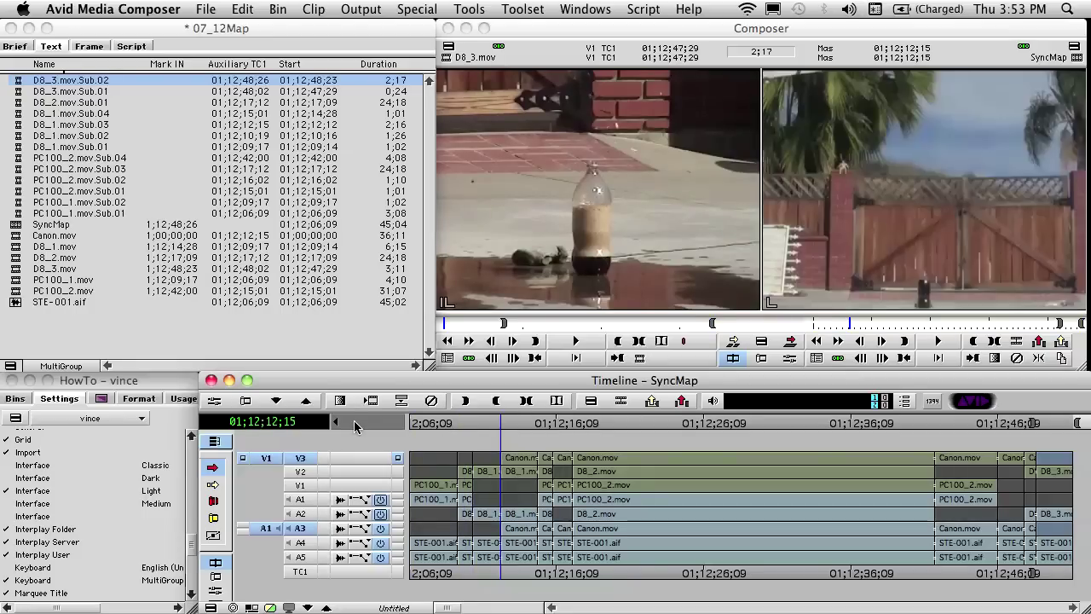
{"action": "key", "text": "t"}
{"action": "key", "text": "n"}
{"action": "key", "text": "w"}
{"action": "key", "text": "r"}
{"action": "key", "text": "F5"}
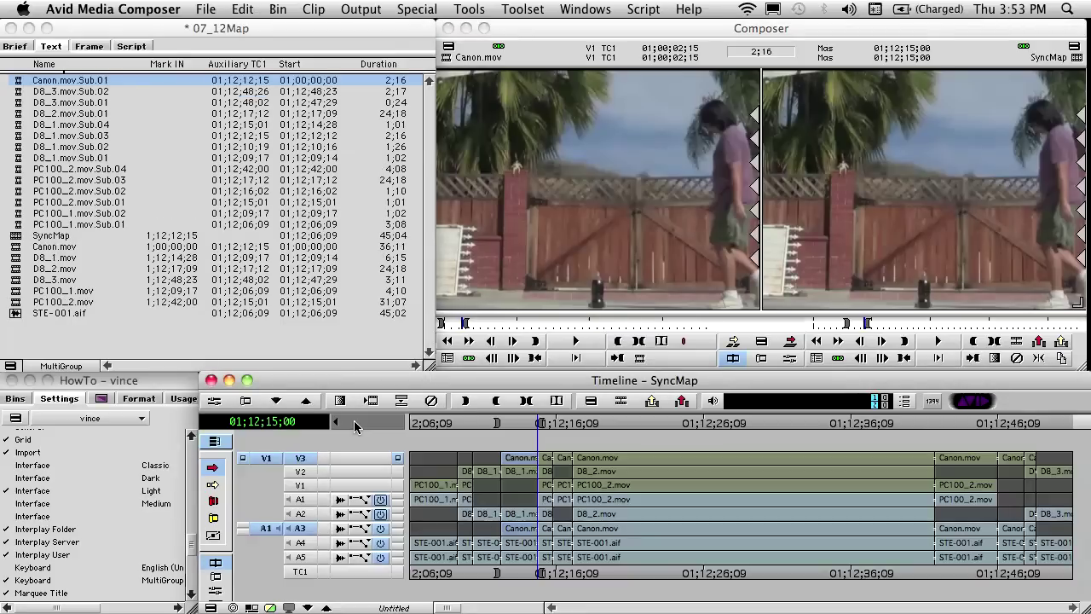
Mark the Canon.mov segment starting at 01;12;15;01, match frame it and make a subclip.
{"action": "key", "text": "Right"}
{"action": "key", "text": "t"}
{"action": "key", "text": "n"}
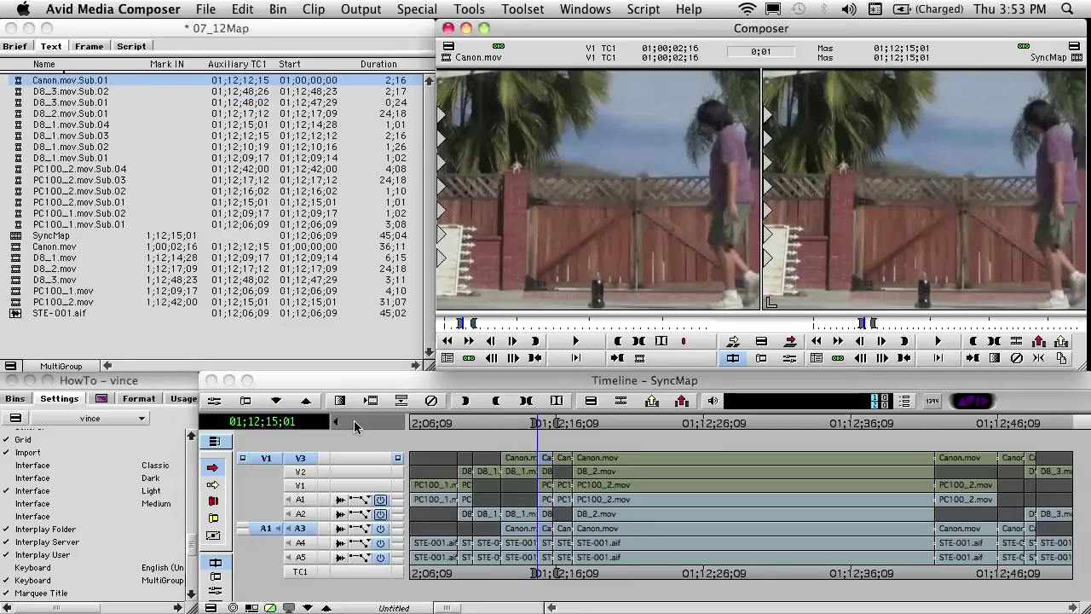
{"action": "key", "text": "w"}
{"action": "key", "text": "r"}
{"action": "key", "text": "F5"}
Make subclips of the Canon.mov segments starting at 01;12;16;02 and 01;12;17;12.
{"action": "key", "text": "Right"}
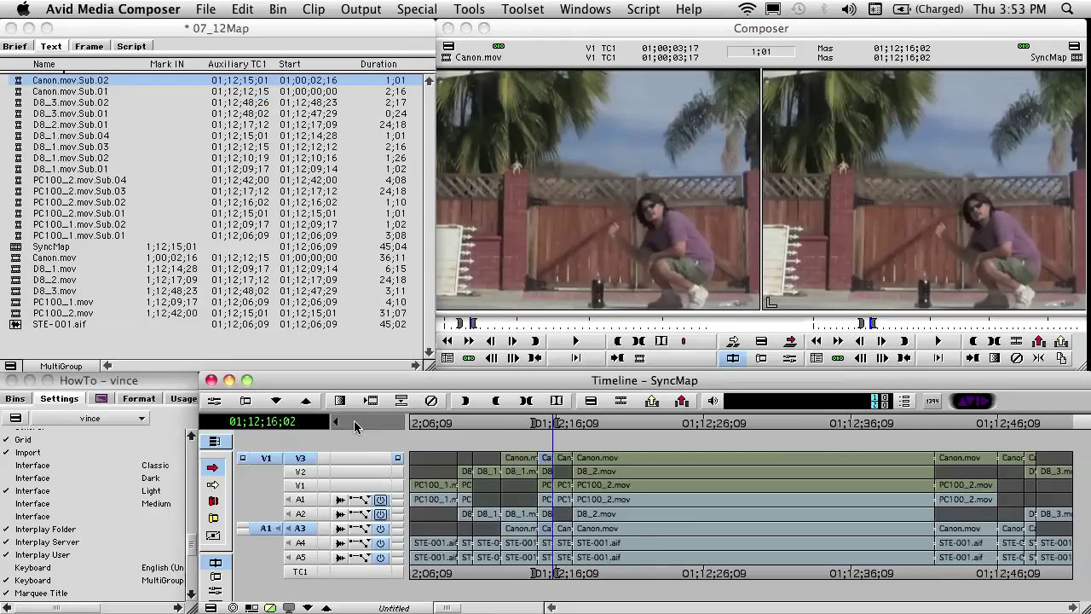
{"action": "key", "text": "t"}
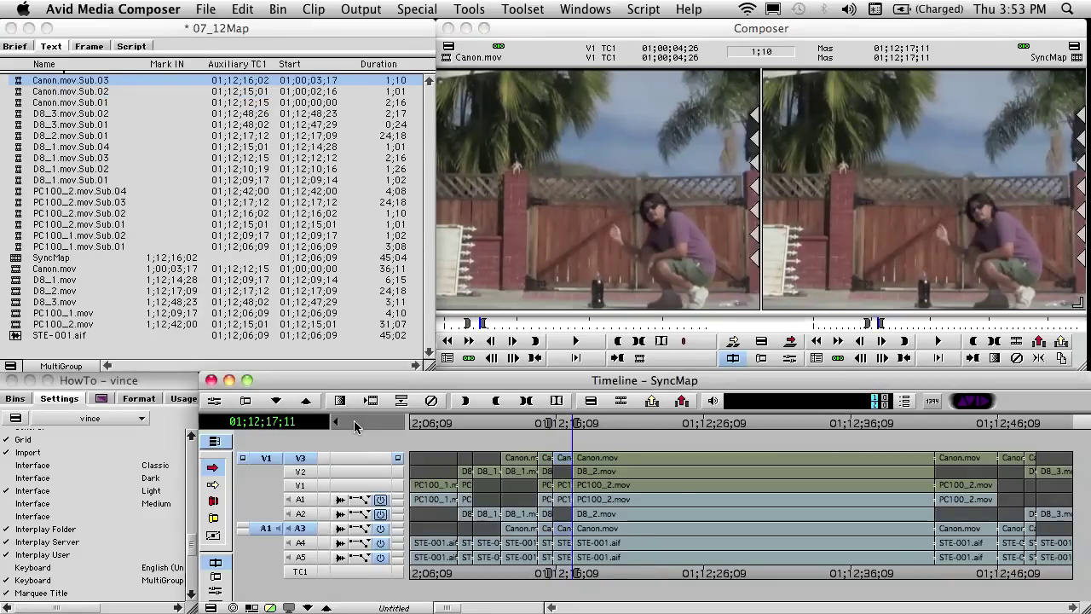
{"action": "key", "text": "Right"}
{"action": "key", "text": "i"}
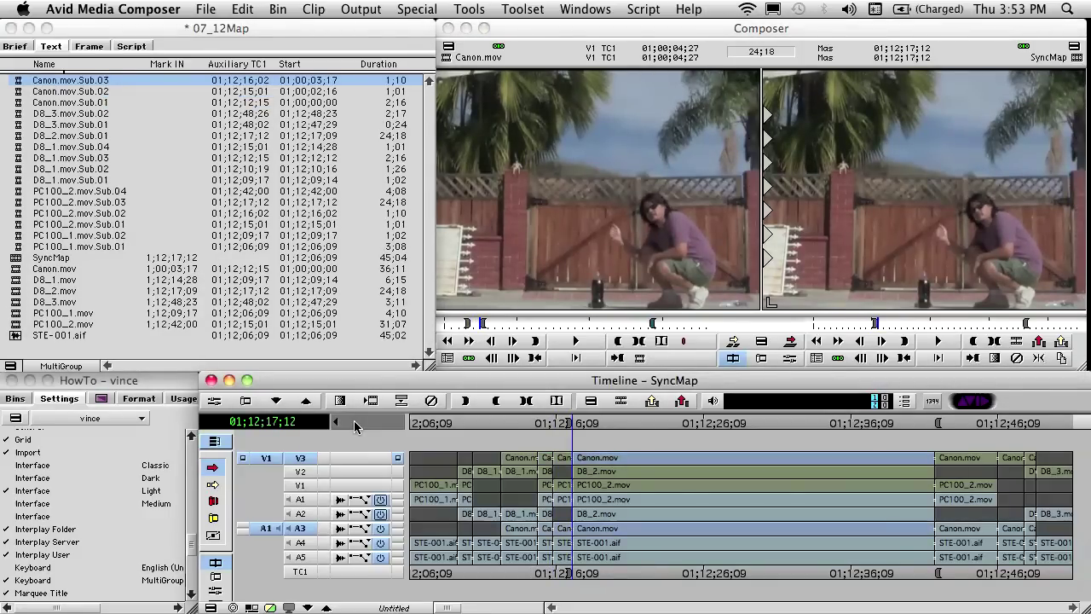
{"action": "key", "text": "t"}
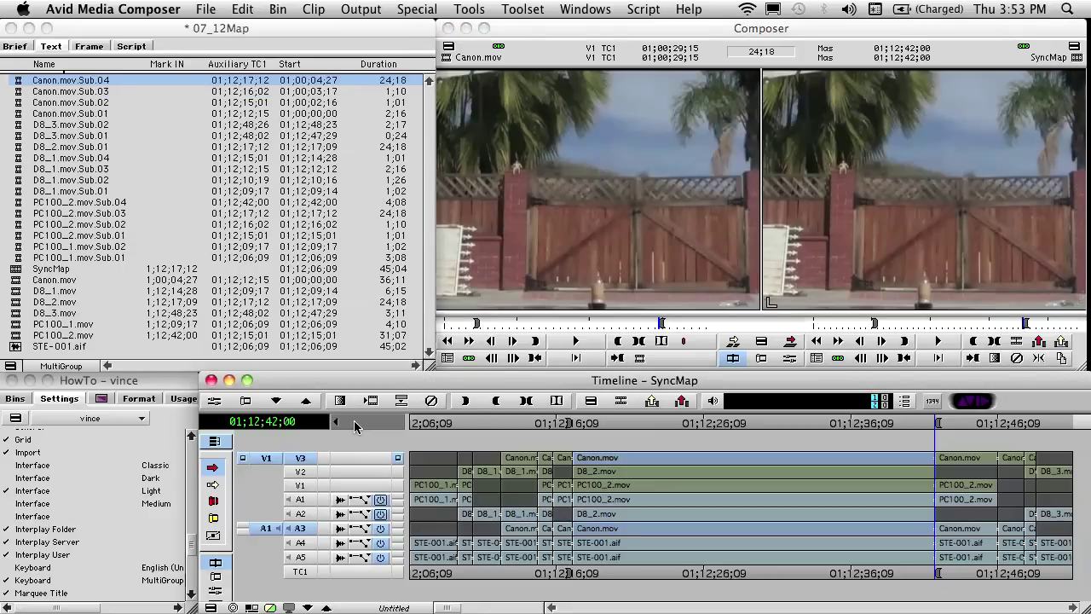
Make subclips of the Canon.mov segments from 01;12;42;00 to 01;12;46;07 and from 01;12;46;08 to 01;12;48;01.
{"action": "key", "text": "i"}
{"action": "key", "text": "t"}
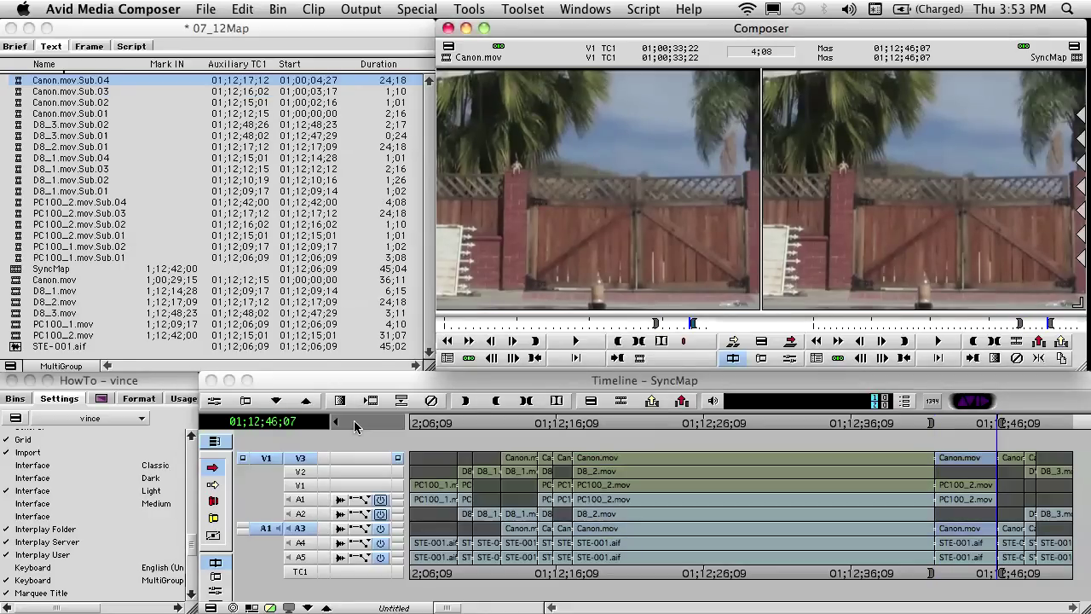
{"action": "key", "text": "Right"}
{"action": "key", "text": "i"}
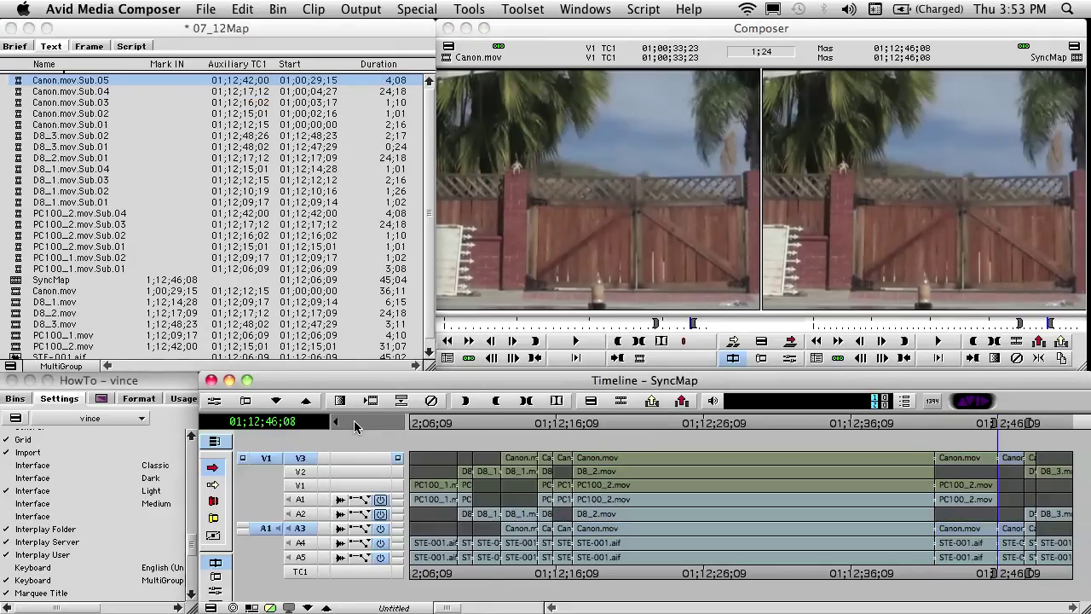
{"action": "key", "text": "t"}
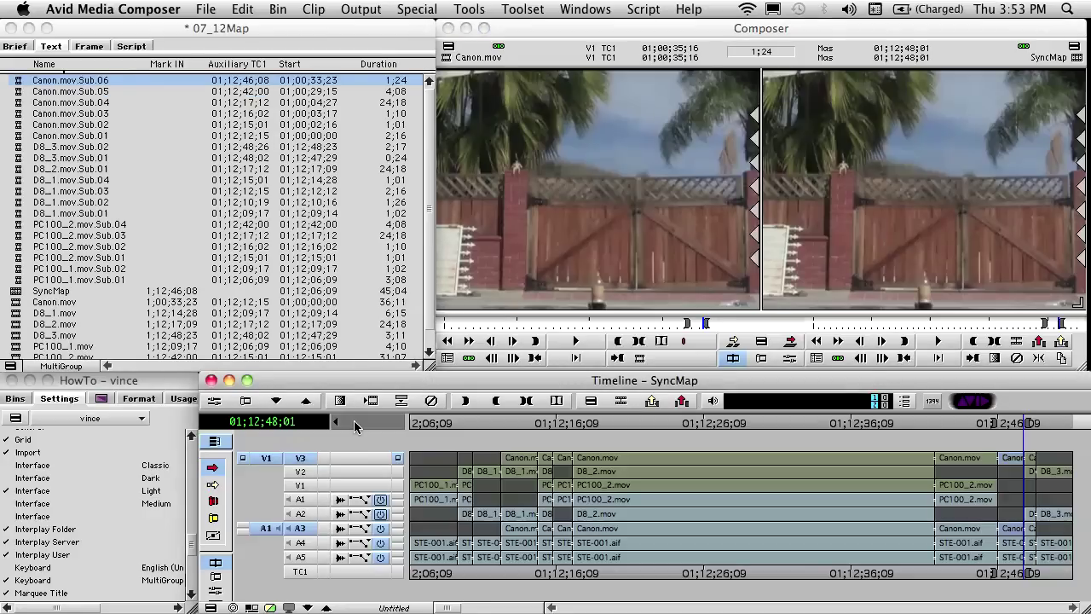
Mark the last Canon.mov segment from 01;12;48;02 to 01;12;48;25 and make a subclip of it.
{"action": "key", "text": "i"}
{"action": "key", "text": "t"}
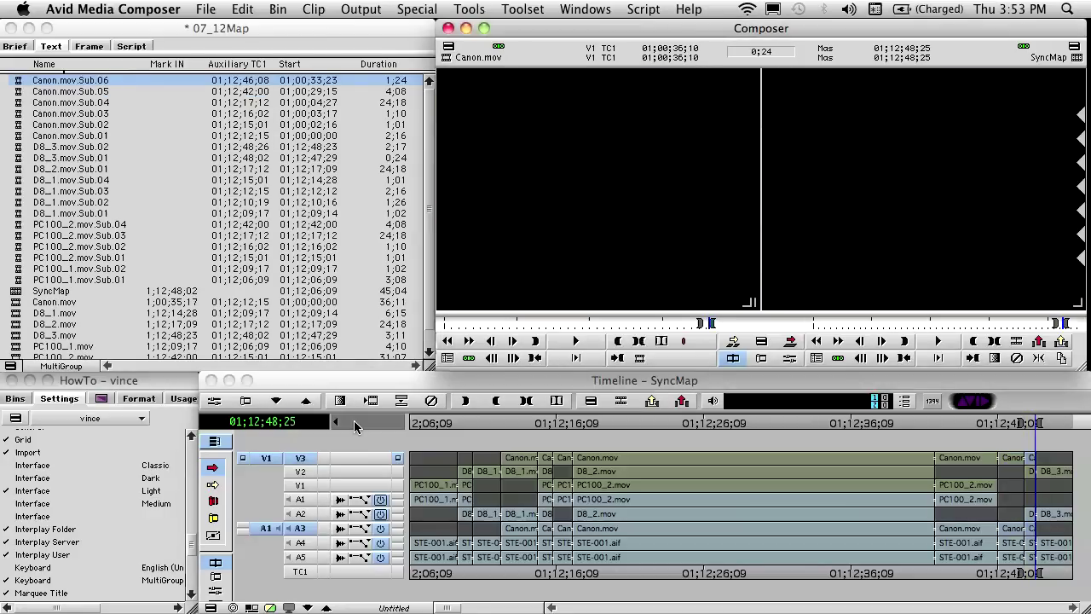
{"action": "key", "text": "Right"}
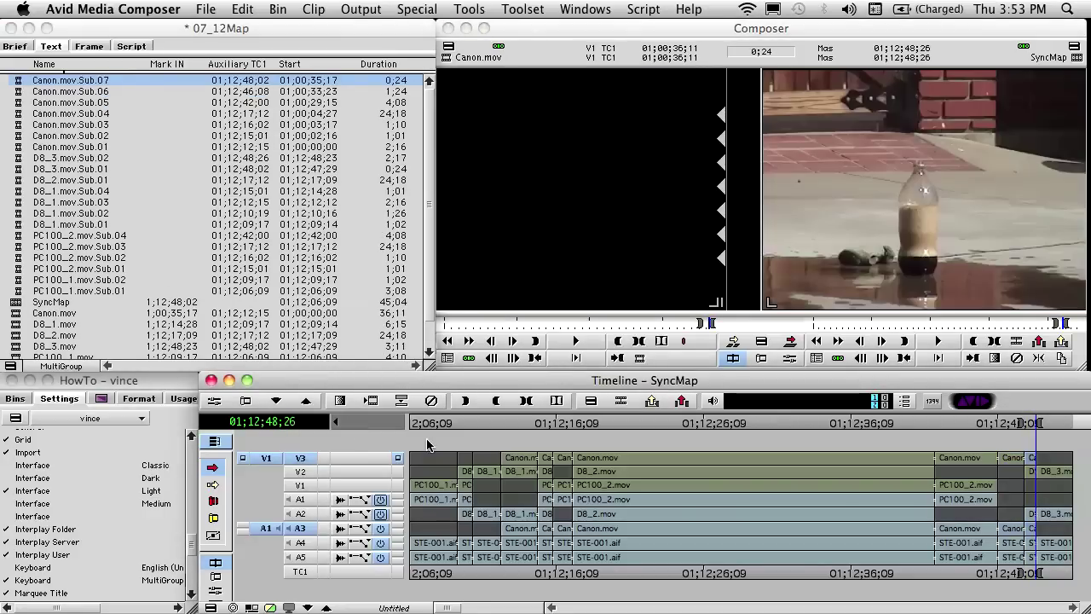
Return to the sequence start and make only the STE-001.aif tracks A4 and A5 active, patching source A1 to A5.
{"action": "key", "text": "Home"}
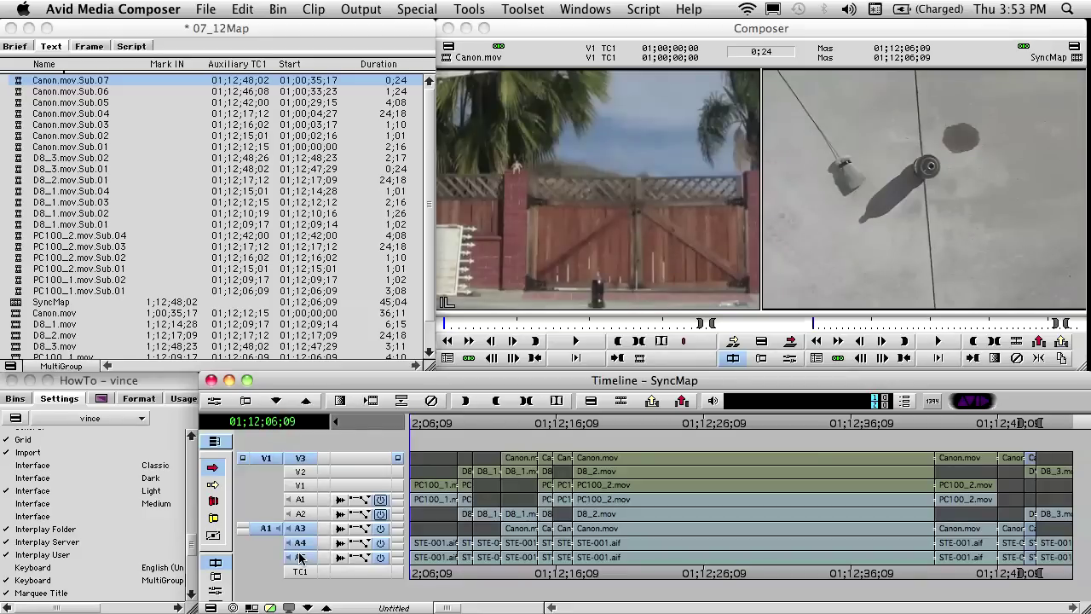
{"action": "left_click_drag", "start_coordinate": [266, 528], "coordinate": [266, 557]}
{"action": "left_click", "coordinate": [266, 459]}
Mark the first STE-001.aif segment starting at 01;12;06;09, match frame it and make a subclip.
{"action": "key", "text": "t"}
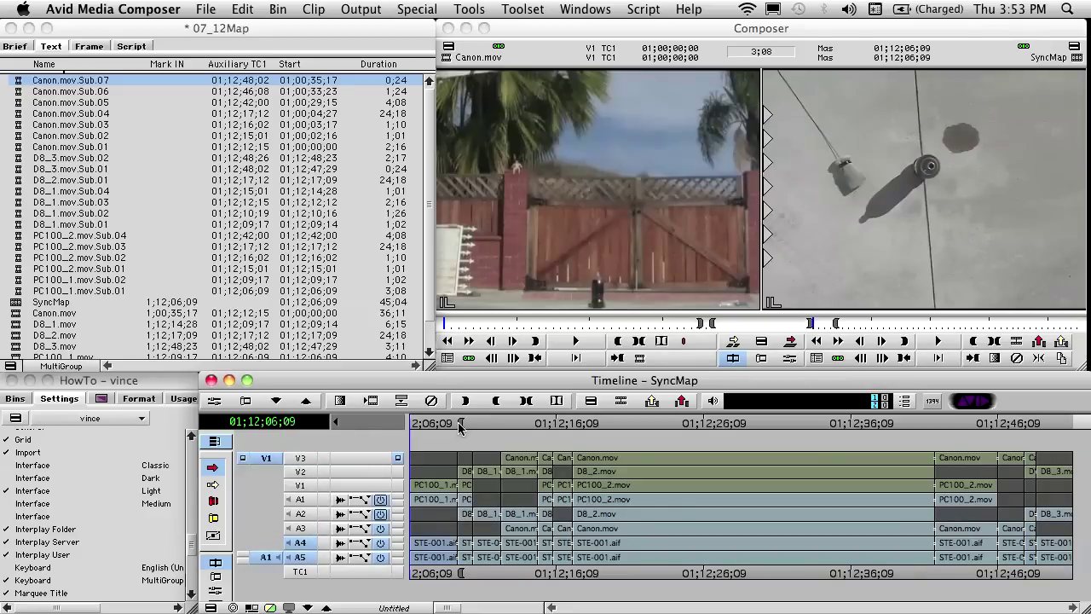
{"action": "key", "text": "n"}
{"action": "key", "text": "w"}
{"action": "key", "text": "o"}
{"action": "key", "text": "F8"}
Mark the STE-001.aif segment from 01;12;09;17 to 01;12;10;18, match frame it and make a subclip.
{"action": "left_click", "coordinate": [459, 424]}
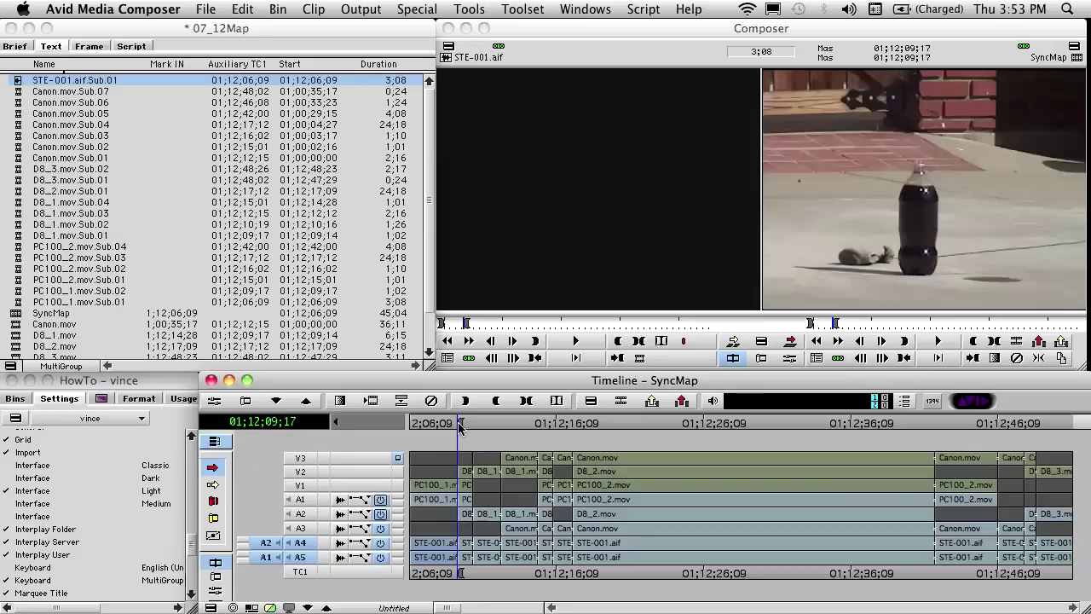
{"action": "key", "text": "t"}
{"action": "key", "text": "n"}
{"action": "key", "text": "w"}
{"action": "key", "text": "o"}
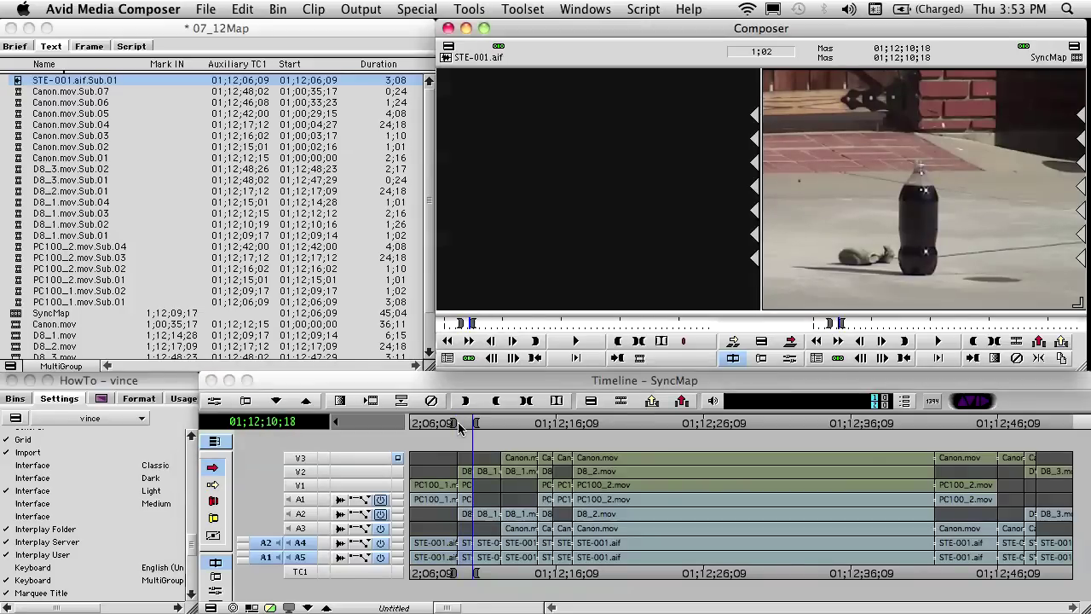
{"action": "key", "text": "F8"}
Mark the STE-001.aif segment starting at 01;12;10;19, match frame it and make a subclip.
{"action": "key", "text": "Right"}
{"action": "key", "text": "t"}
{"action": "key", "text": "n"}
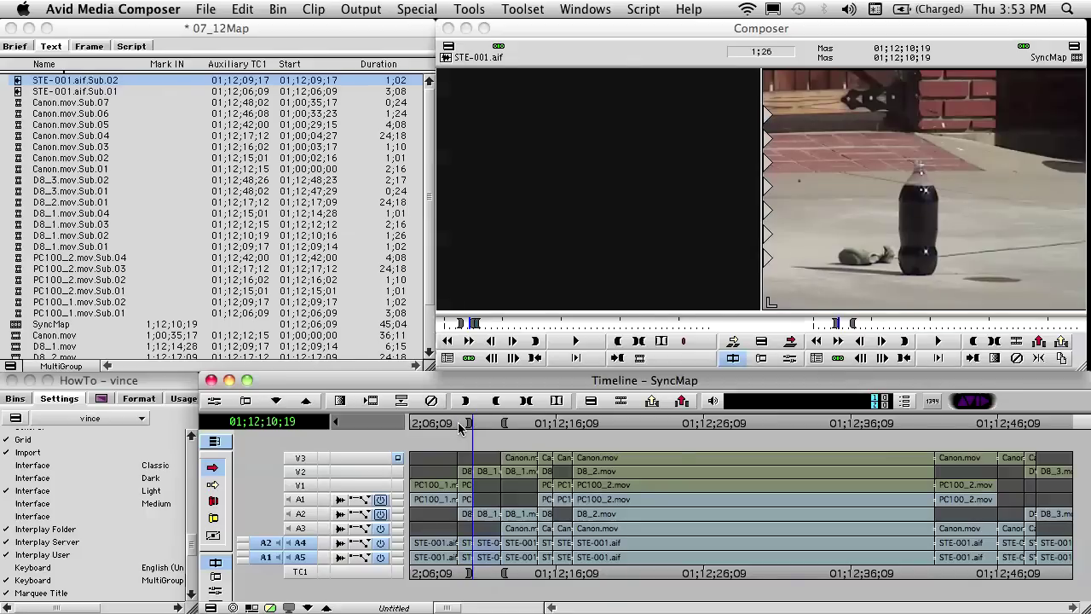
{"action": "key", "text": "w"}
{"action": "key", "text": "o"}
{"action": "key", "text": "F5"}
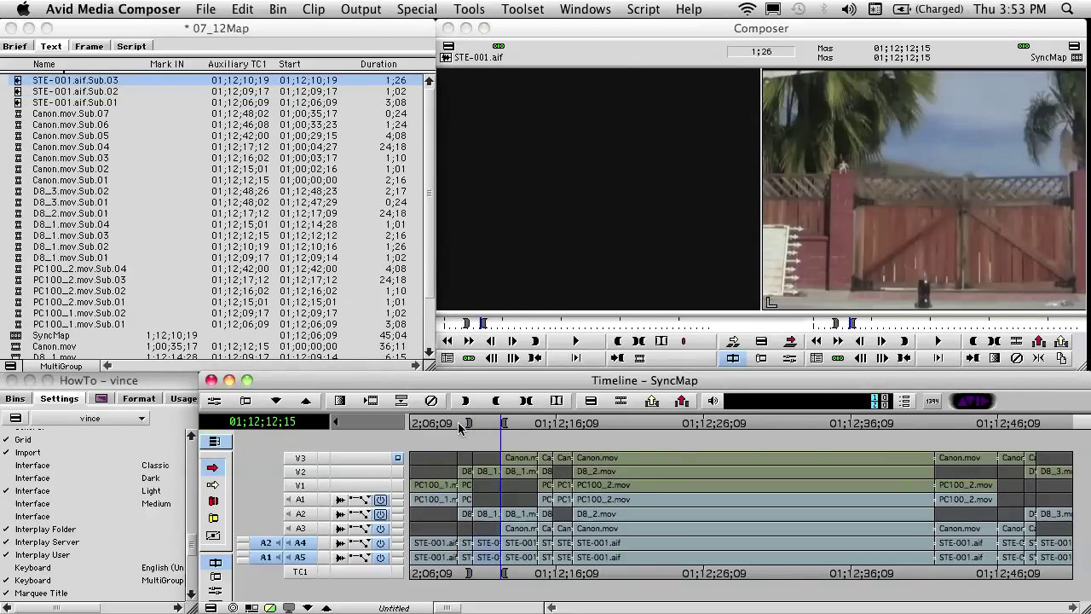
Mark the STE-001.aif segment from 01;12;12;15 to 01;12;15;00 and make a subclip of it.
{"action": "key", "text": "n"}
{"action": "key", "text": "w"}
{"action": "key", "text": "o"}
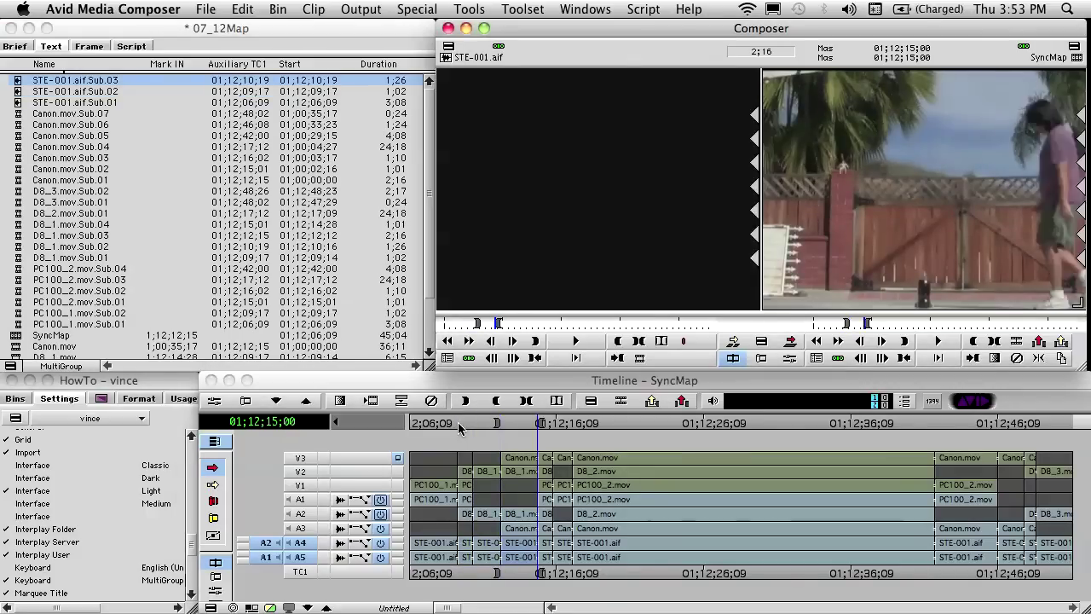
{"action": "key", "text": "F5"}
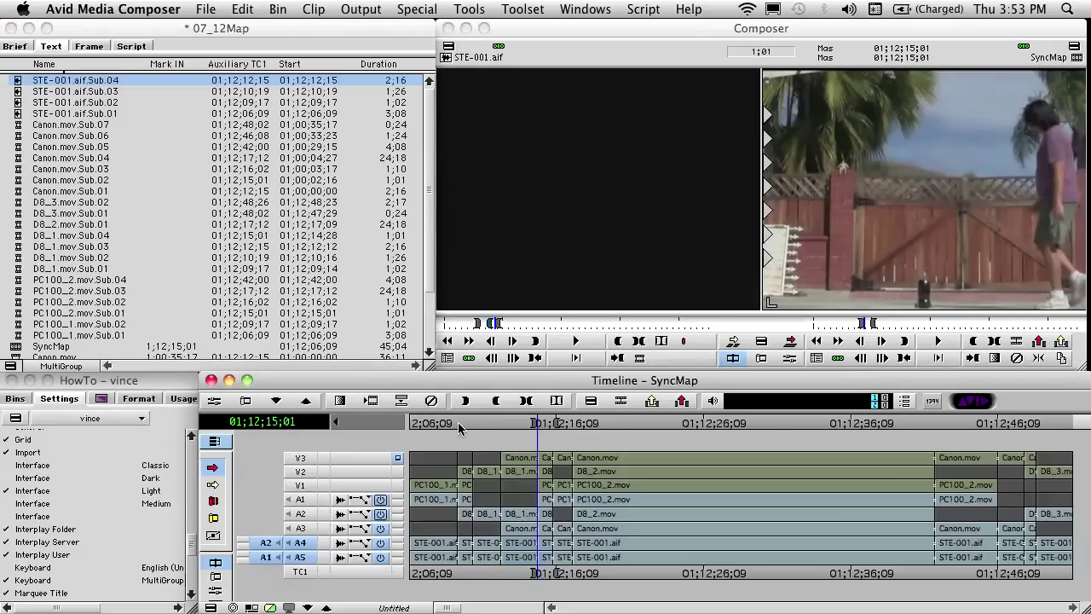
Make subclips of the STE-001.aif segments starting at 01;12;15;01 and 01;12;16;02.
{"action": "key", "text": "F5"}
{"action": "key", "text": "F5"}
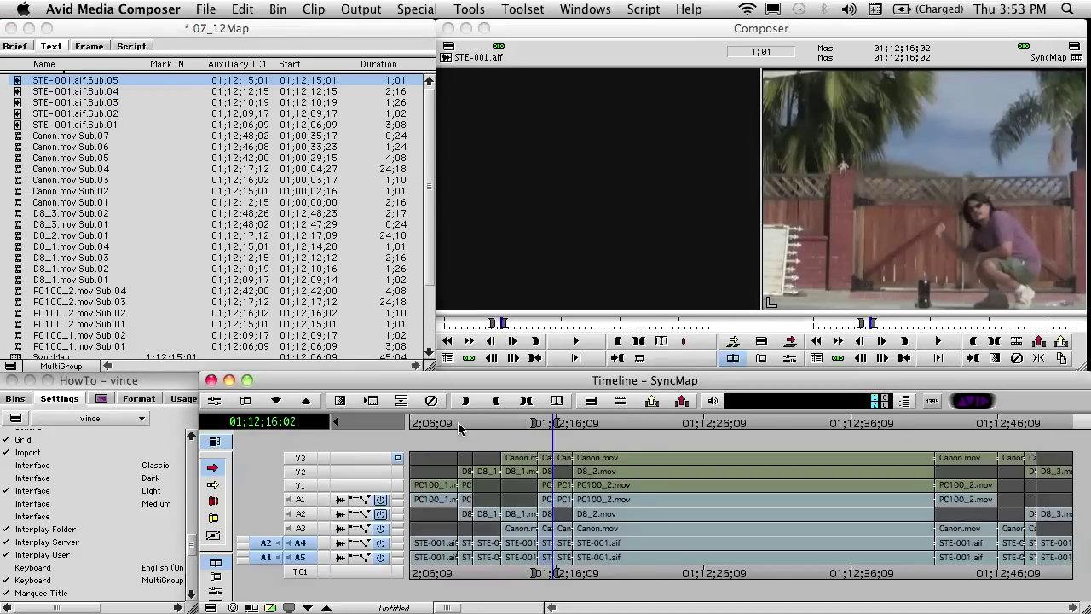
{"action": "key", "text": "F5"}
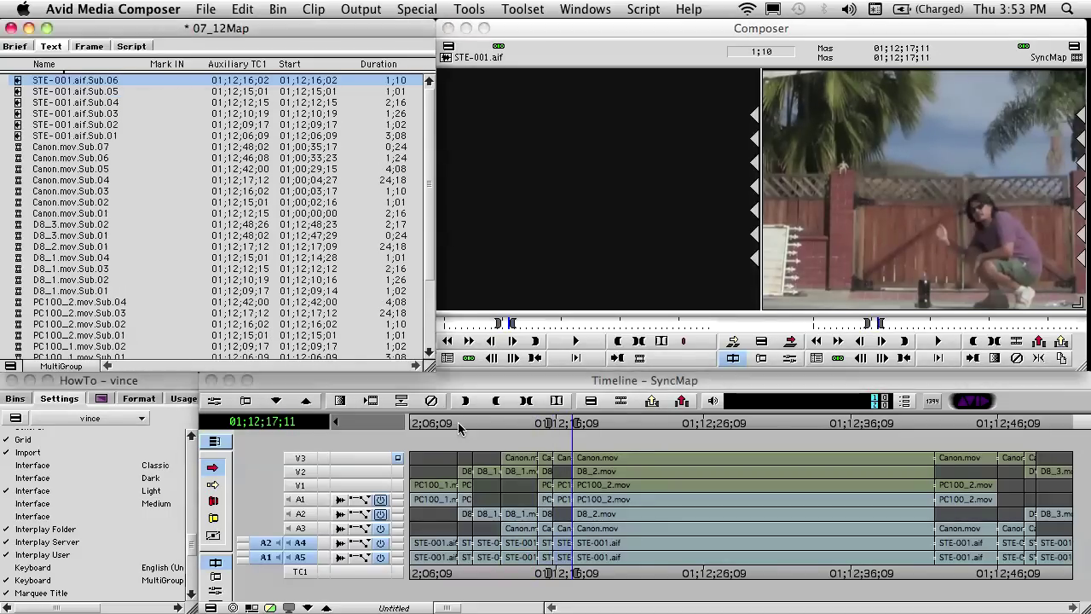
Make subclips of the STE-001.aif segments starting at 01;12;17;12 and 01;12;42;00.
{"action": "key", "text": "F5"}
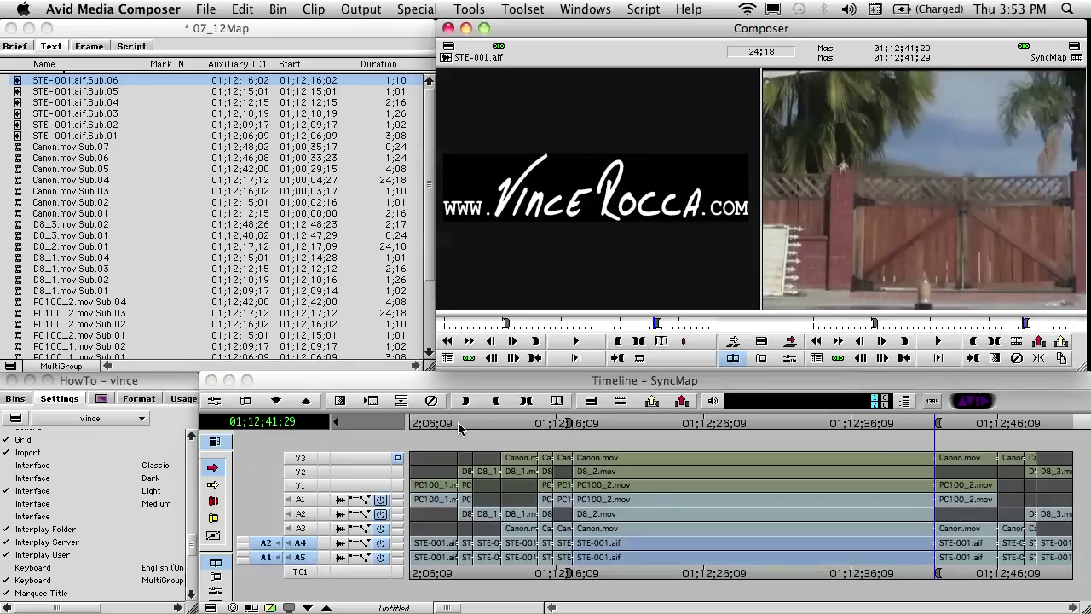
{"action": "key", "text": "super+0"}
{"action": "key", "text": "Right"}
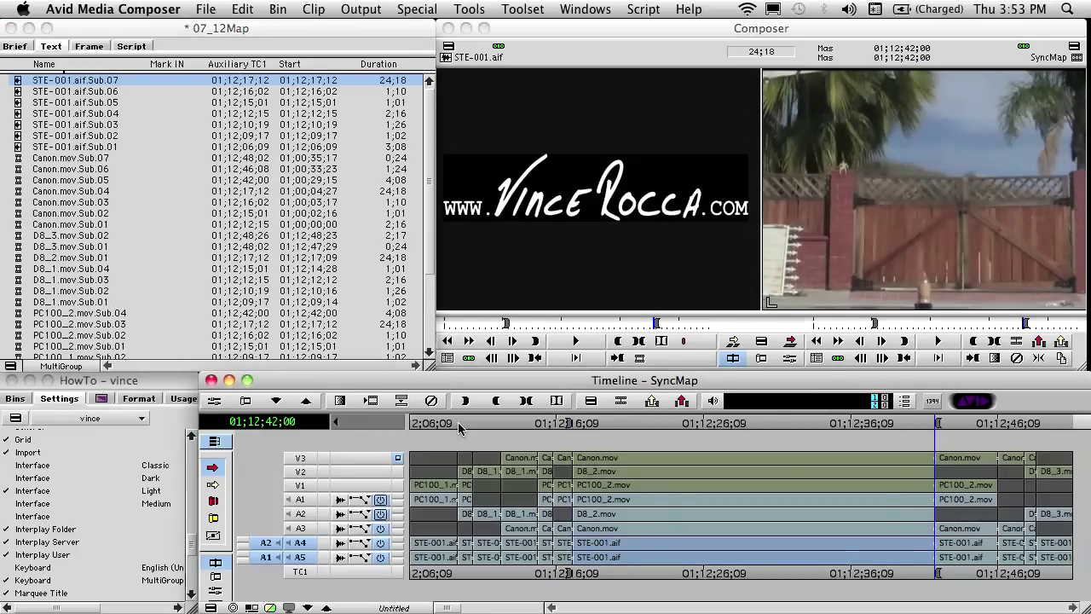
{"action": "key", "text": "t"}
{"action": "key", "text": "F5"}
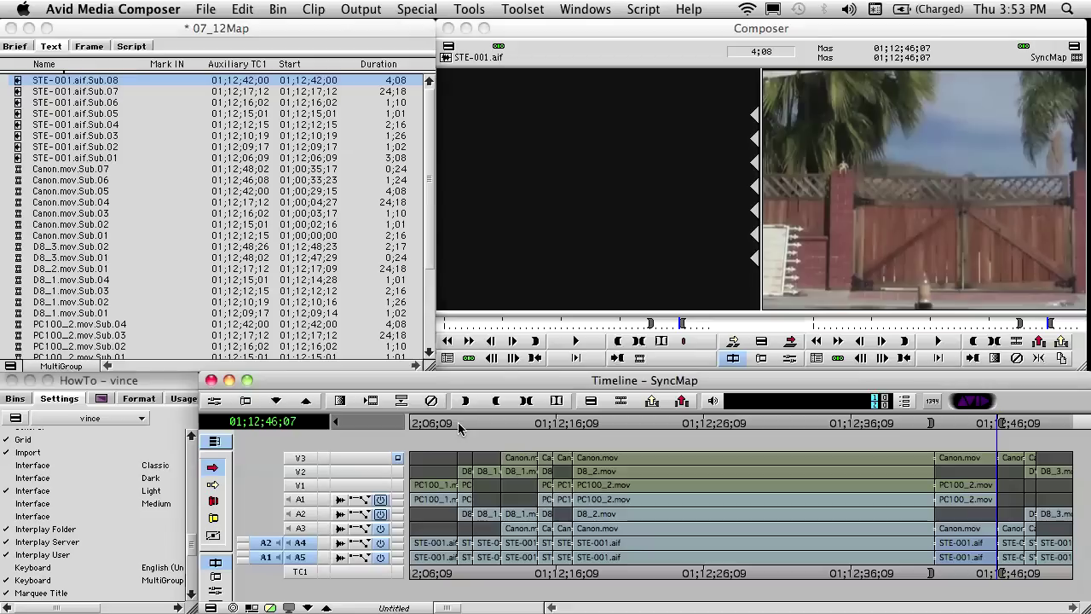
Mark the STE-001.aif segments starting at 01;12;46;08 and 01;12;48;02, match frame each and make a subclip of it.
{"action": "key", "text": "t"}
{"action": "key", "text": "n"}
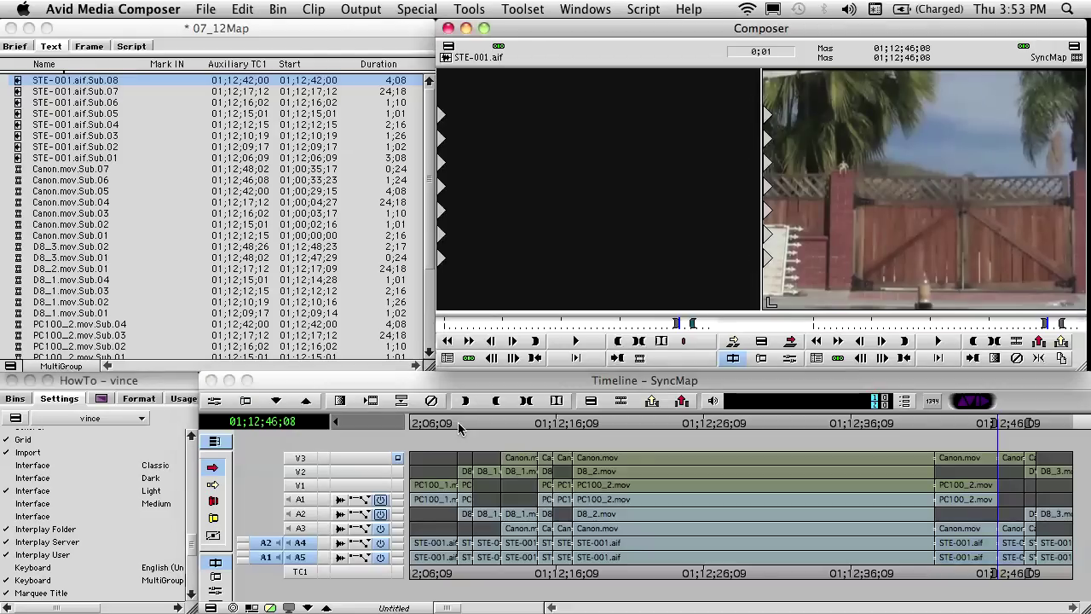
{"action": "key", "text": "w"}
{"action": "key", "text": "F5"}
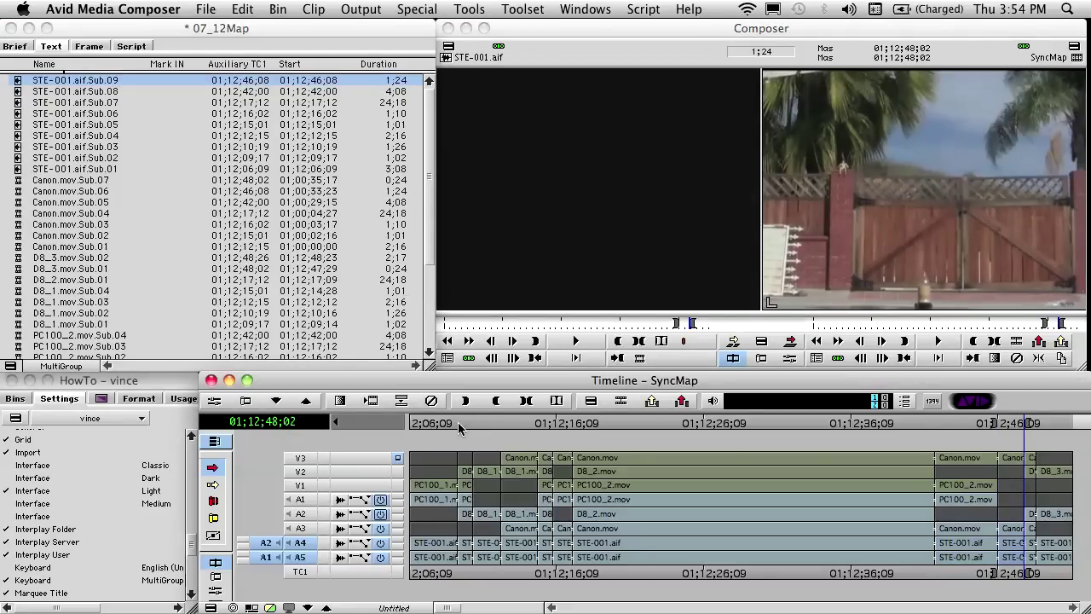
{"action": "key", "text": "t"}
{"action": "key", "text": "n"}
{"action": "key", "text": "w"}
{"action": "key", "text": "F5"}
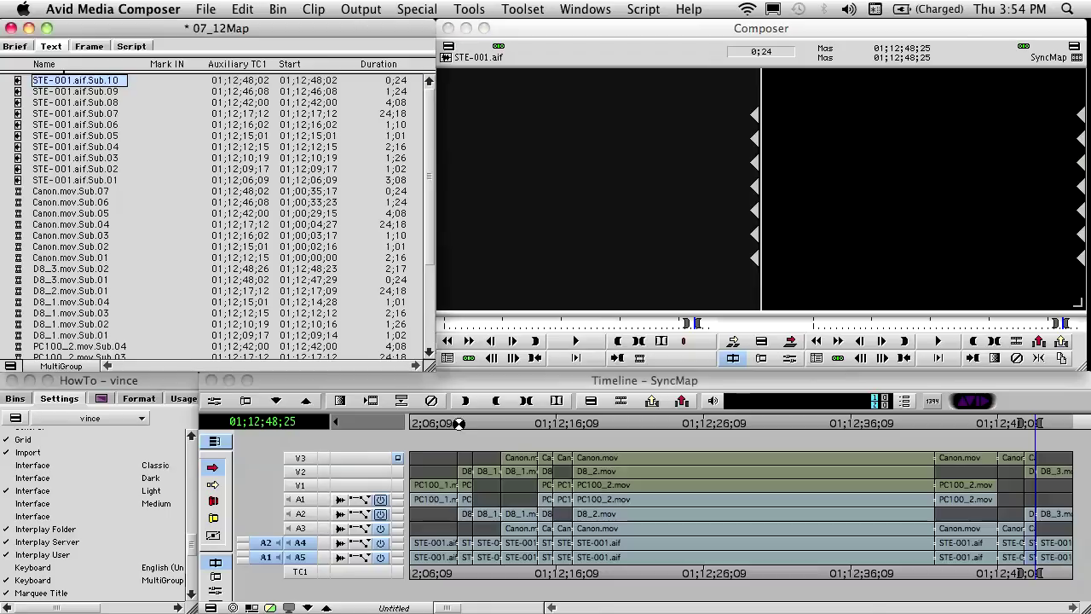
Mark the last STE-001.aif segment, starting at 01;12;48;26, match frame it and make a subclip.
{"action": "key", "text": "F5"}
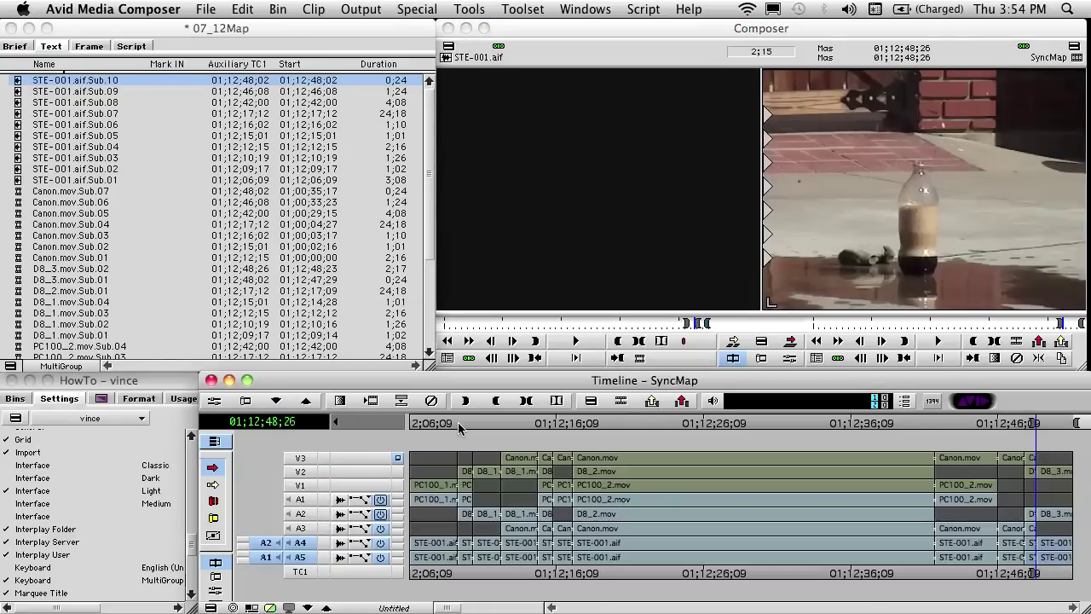
{"action": "key", "text": "n"}
{"action": "key", "text": "w"}
{"action": "key", "text": "F5"}
{"action": "key", "text": "Right"}
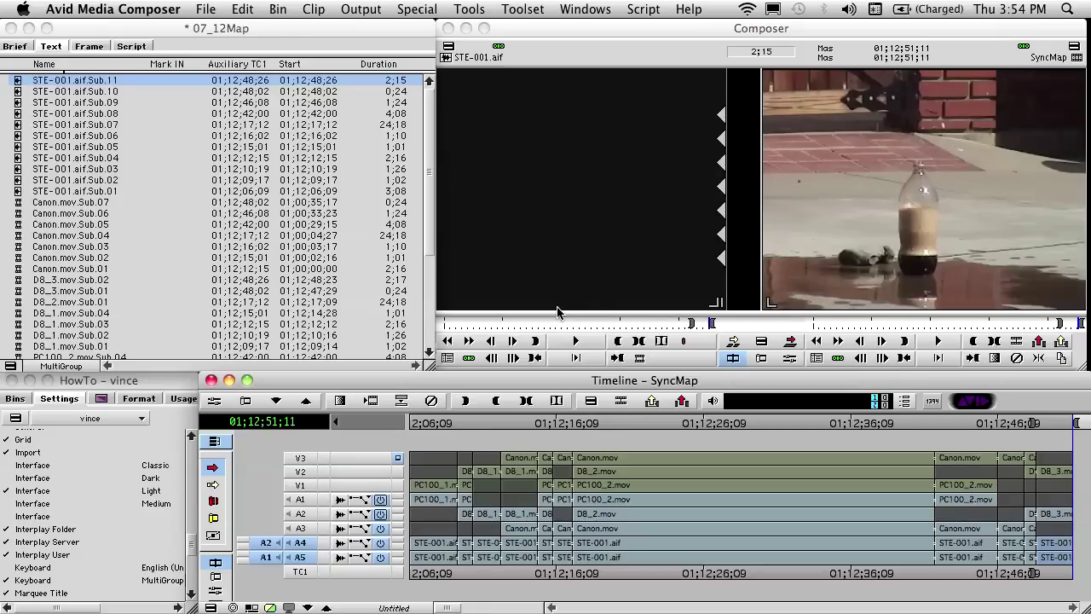
Enlarge the 07_12Map bin to show all its items and set the SyncMap sequence's clip color to magenta.
{"action": "left_click_drag", "start_coordinate": [426, 365], "coordinate": [727, 607]}
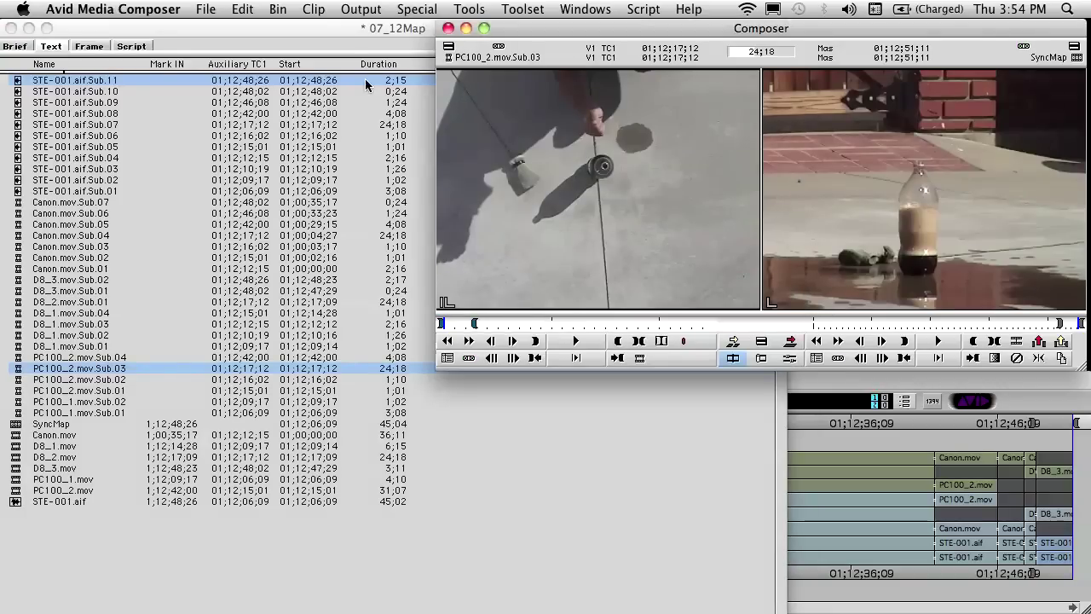
{"action": "left_click", "coordinate": [367, 83]}
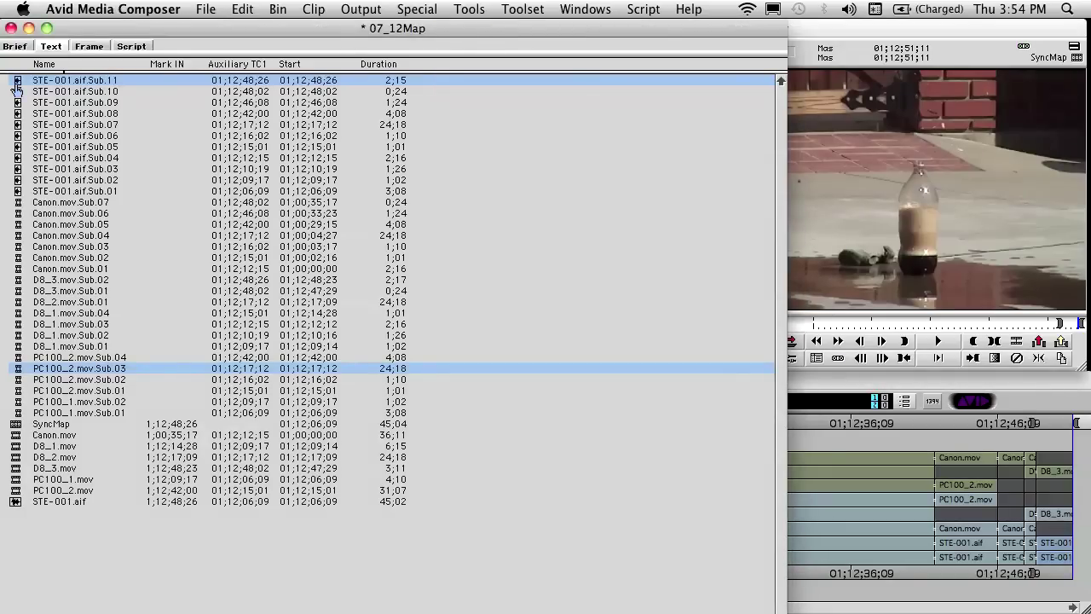
{"action": "left_click", "coordinate": [15, 427]}
{"action": "left_click", "coordinate": [242, 8]}
{"action": "mouse_move", "coordinate": [375, 324]}
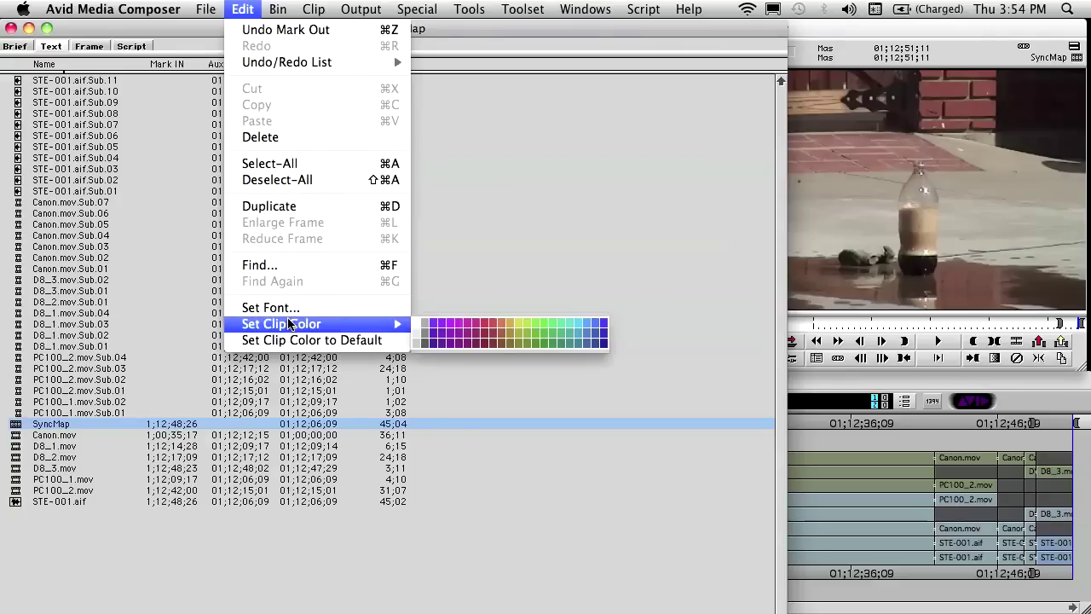
{"action": "left_click", "coordinate": [468, 324]}
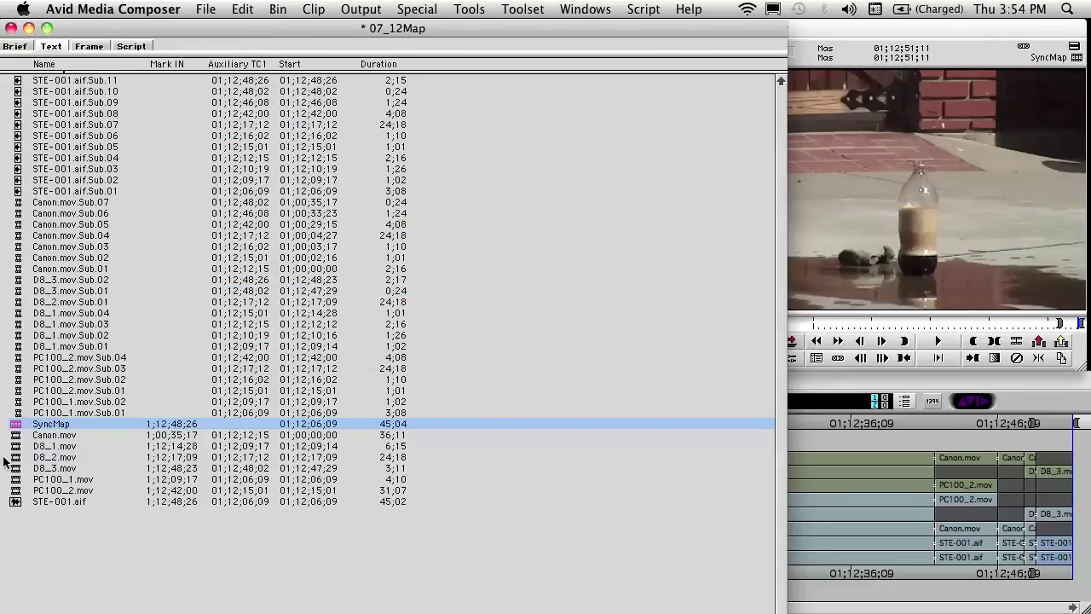
Set the clip color of the source clips from Canon.mov through STE-001.aif to purple.
{"action": "left_click", "coordinate": [15, 436]}
{"action": "left_click", "coordinate": [15, 503], "text": "shift"}
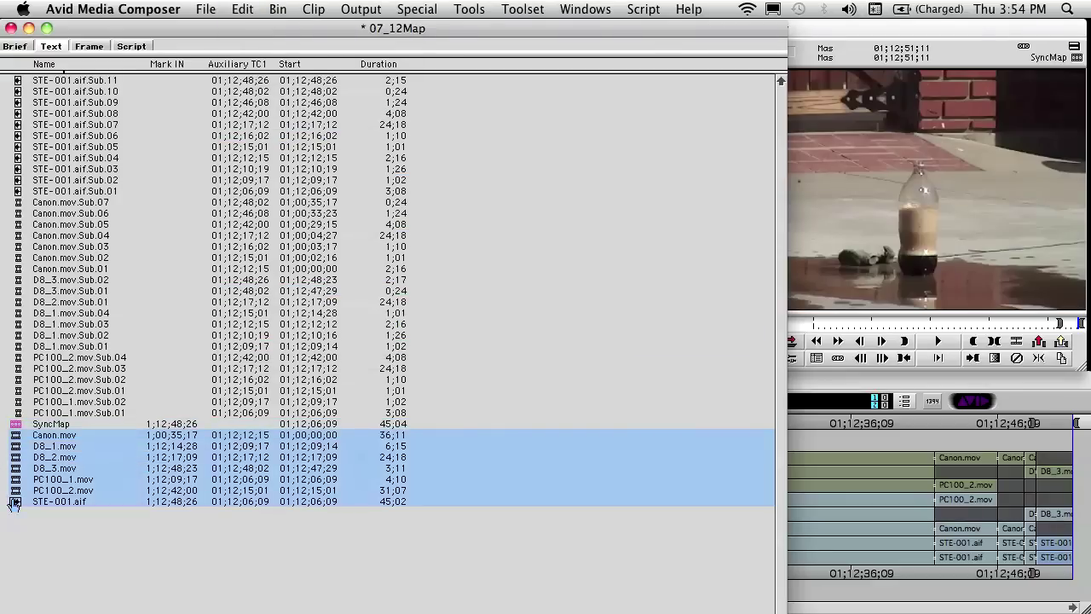
{"action": "left_click", "coordinate": [242, 9]}
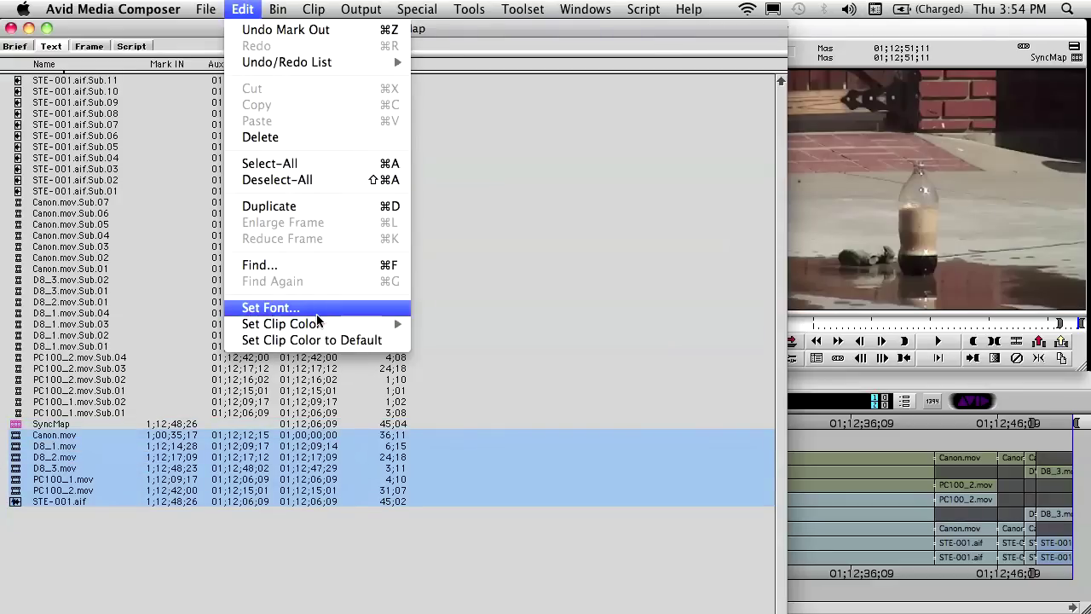
{"action": "mouse_move", "coordinate": [317, 324]}
{"action": "left_click", "coordinate": [444, 339]}
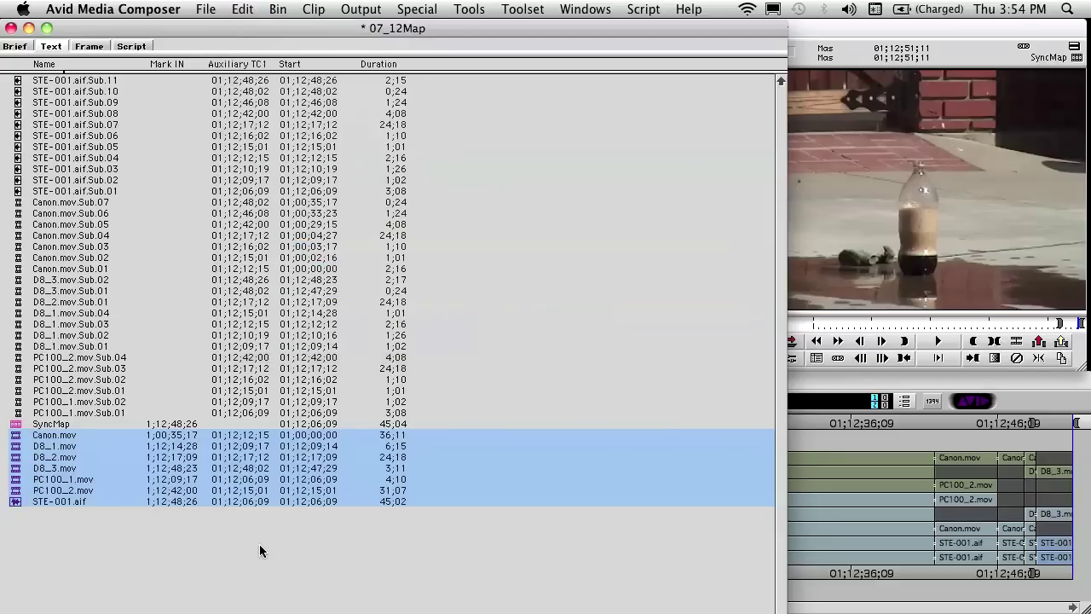
{"action": "left_click", "coordinate": [260, 547]}
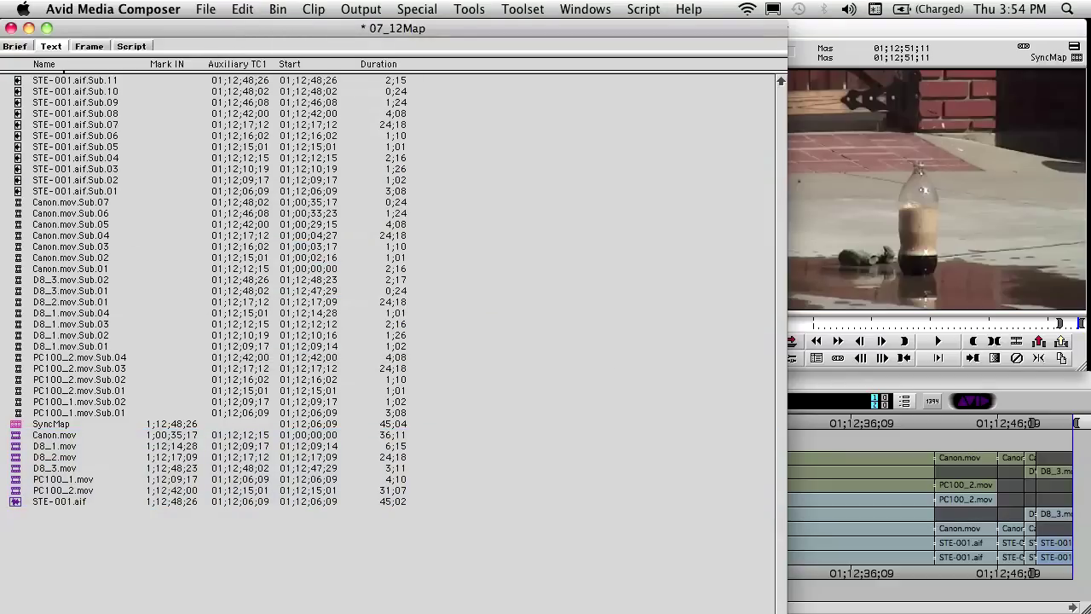
Place the bin's Duration column before Start and sort the bin by Duration, finally by Mark IN.
{"action": "left_click_drag", "start_coordinate": [378, 64], "coordinate": [298, 65]}
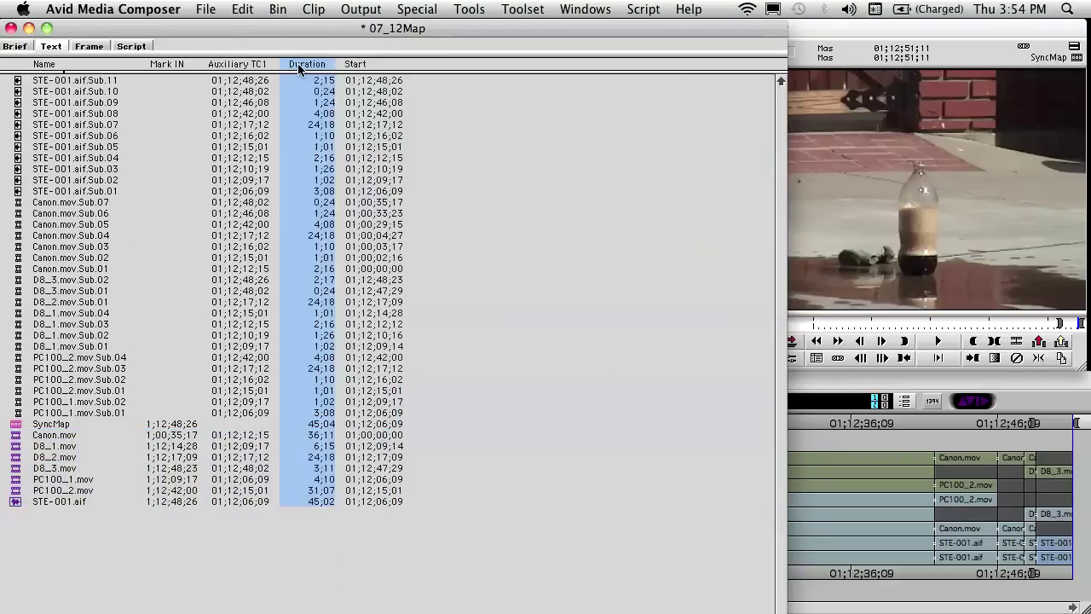
{"action": "key", "text": "super+e"}
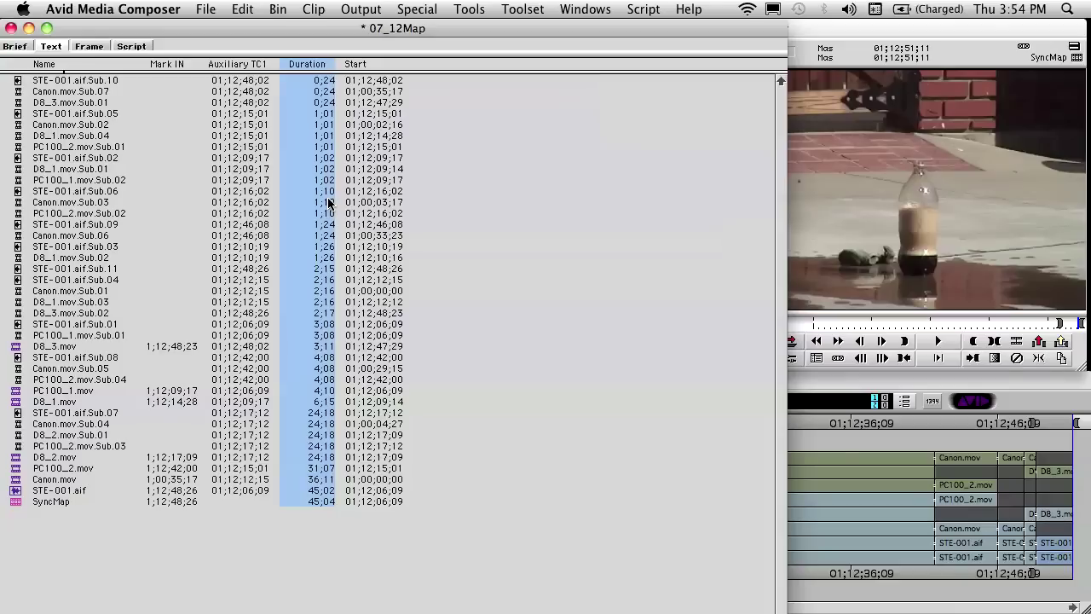
{"action": "left_click", "coordinate": [172, 63]}
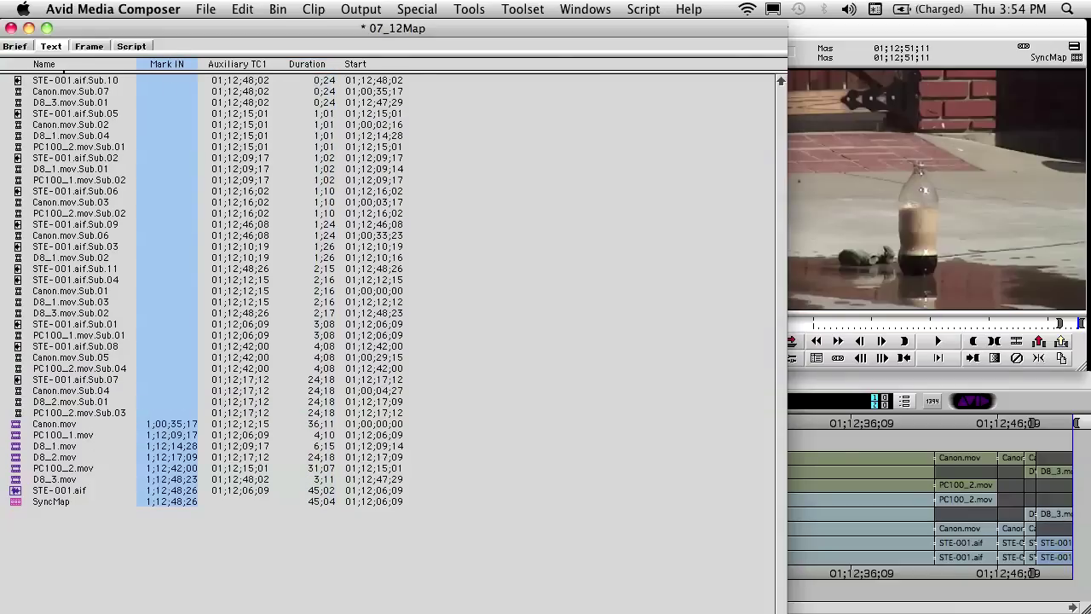
MultiGroup all the subclips from STE-001.aif.Sub.10 to PC100_2.mov.Sub.03, syncing them by Auxiliary TC1.
{"action": "left_click", "coordinate": [21, 414]}
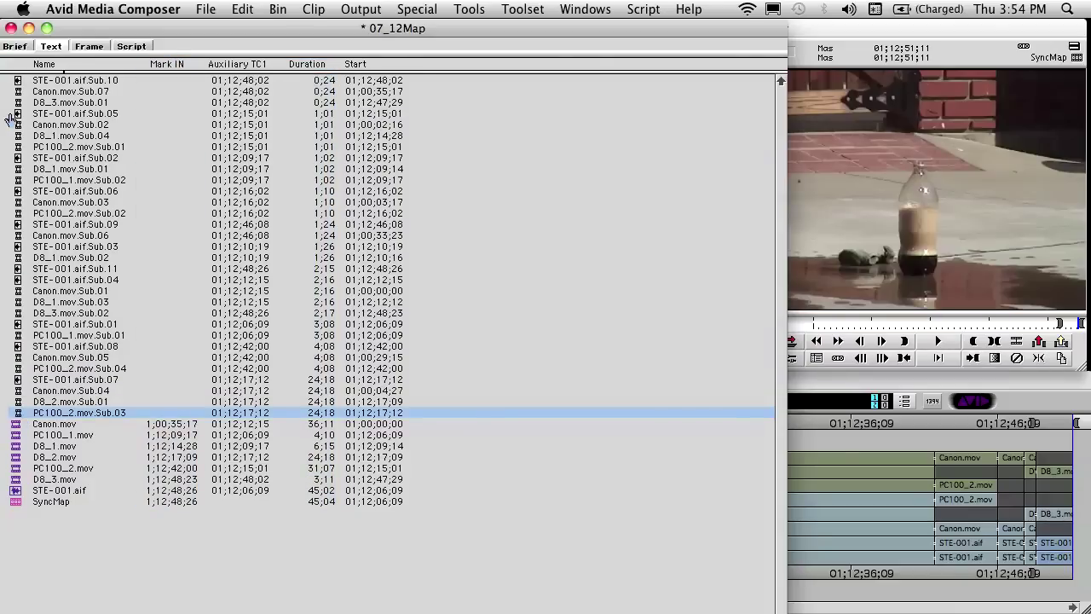
{"action": "left_click", "coordinate": [20, 82], "text": "shift"}
{"action": "left_click", "coordinate": [277, 9]}
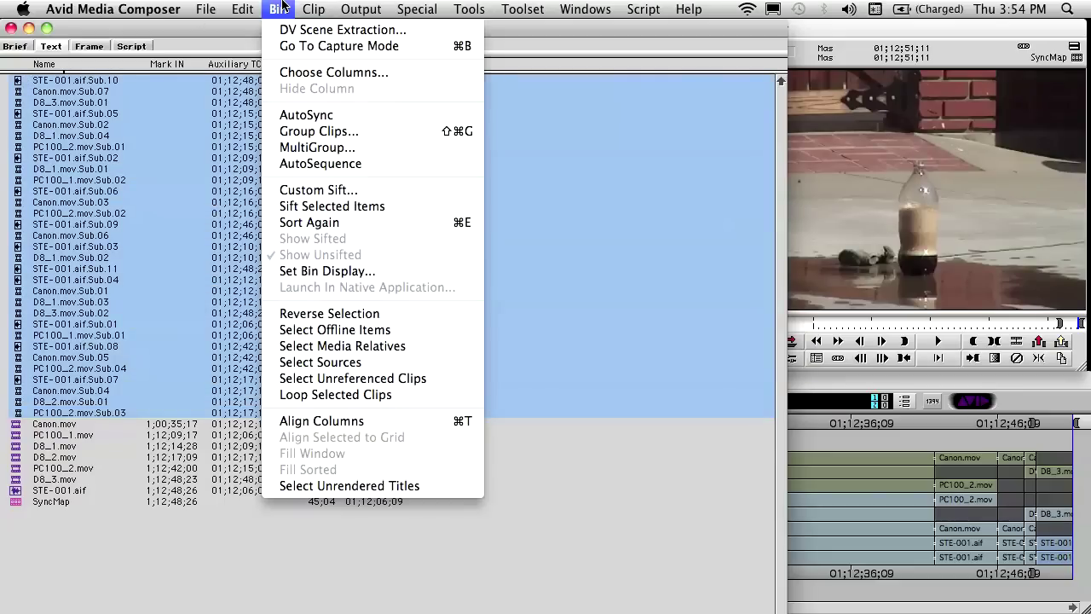
{"action": "left_click", "coordinate": [303, 146]}
{"action": "left_click", "coordinate": [528, 324]}
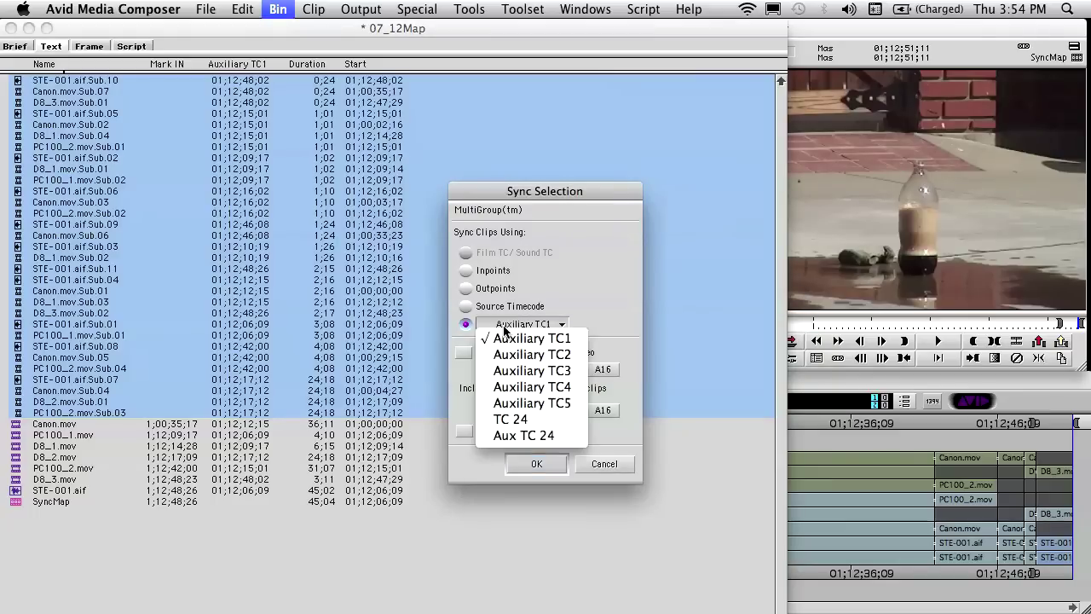
{"action": "left_click", "coordinate": [503, 325]}
{"action": "key", "text": "Return"}
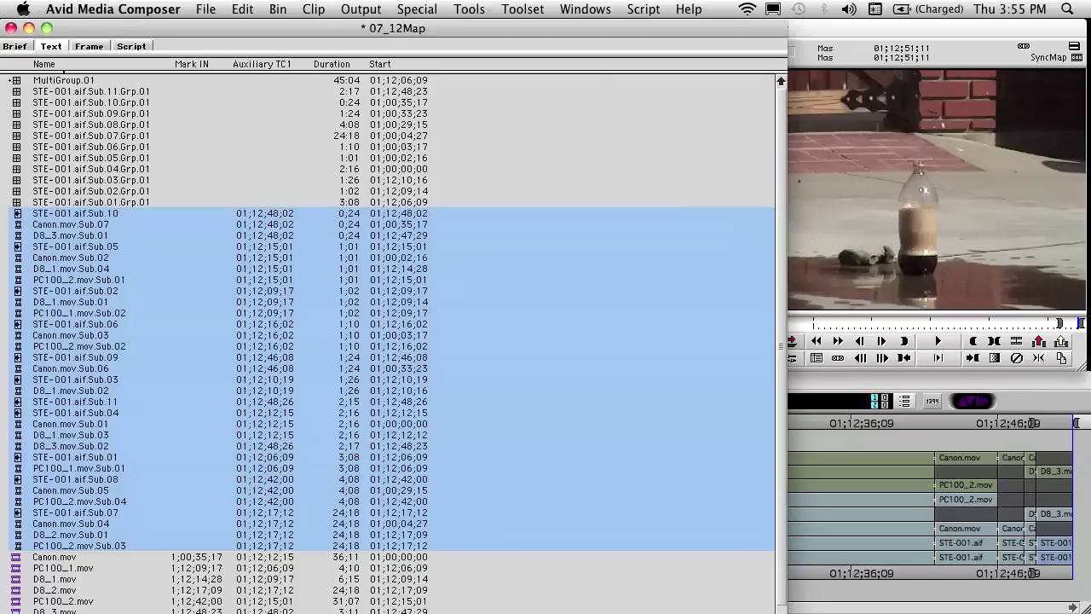
Delete all the selected subclips from the bin and shrink the bin window so the source monitor is uncovered.
{"action": "key", "text": "Delete"}
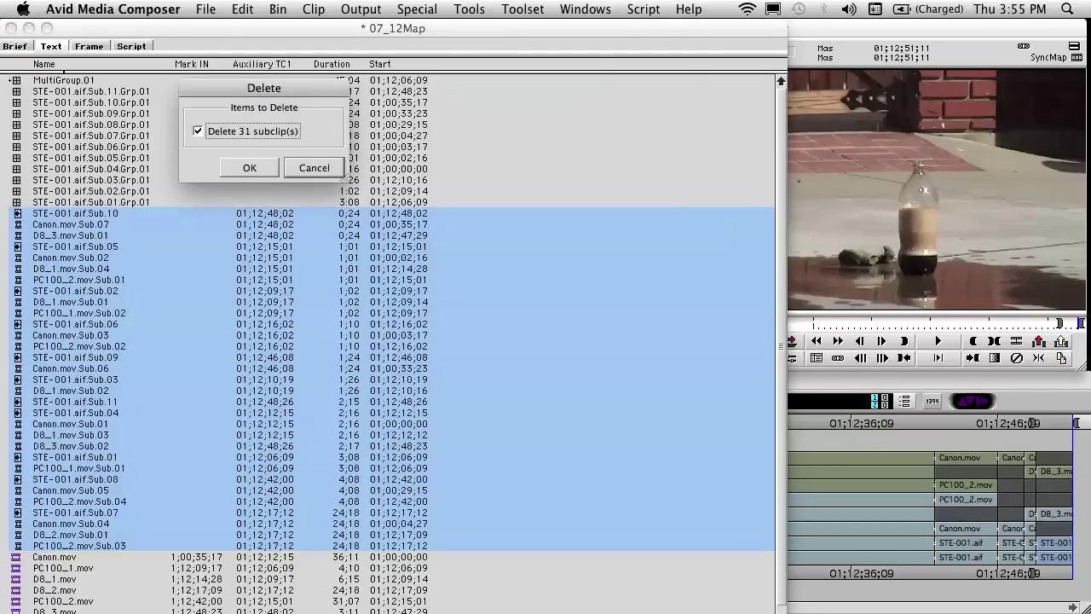
{"action": "left_click", "coordinate": [249, 169]}
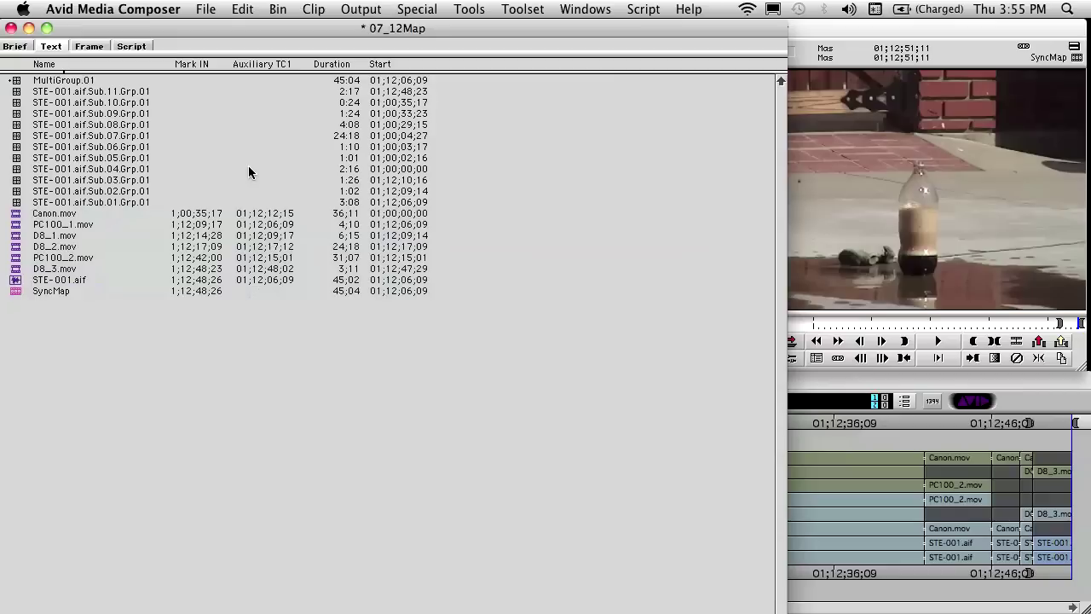
{"action": "left_click_drag", "start_coordinate": [781, 606], "coordinate": [463, 326]}
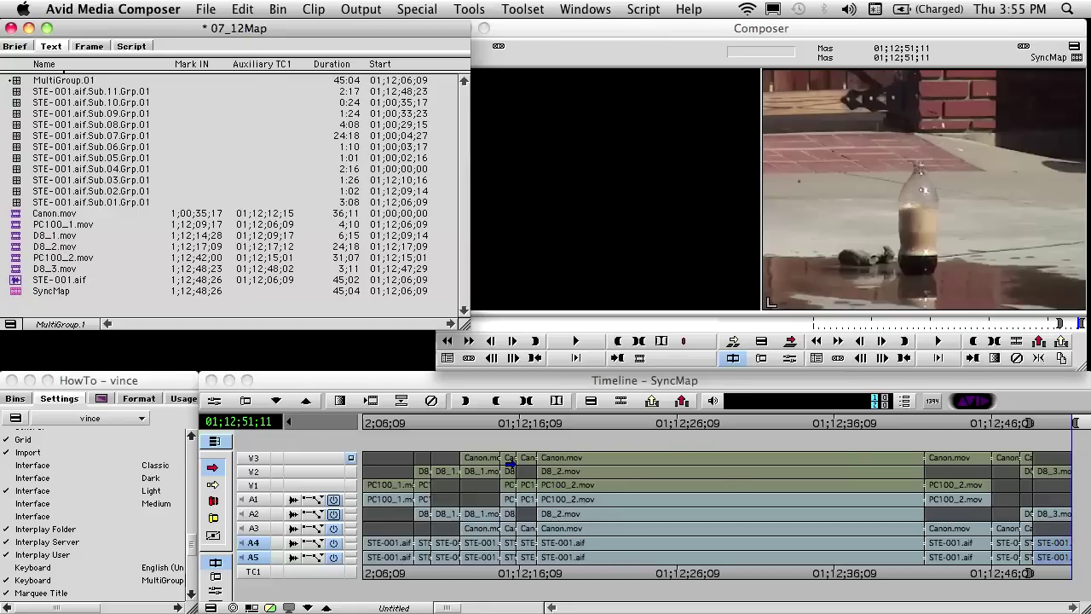
Delete the group clips STE-001.aif.Sub.01.Grp.01 through Sub.11.Grp.01, keeping MultiGroup.01, and fit the bin window beside the Composer.
{"action": "left_click", "coordinate": [15, 202]}
{"action": "left_click", "coordinate": [16, 91], "text": "shift"}
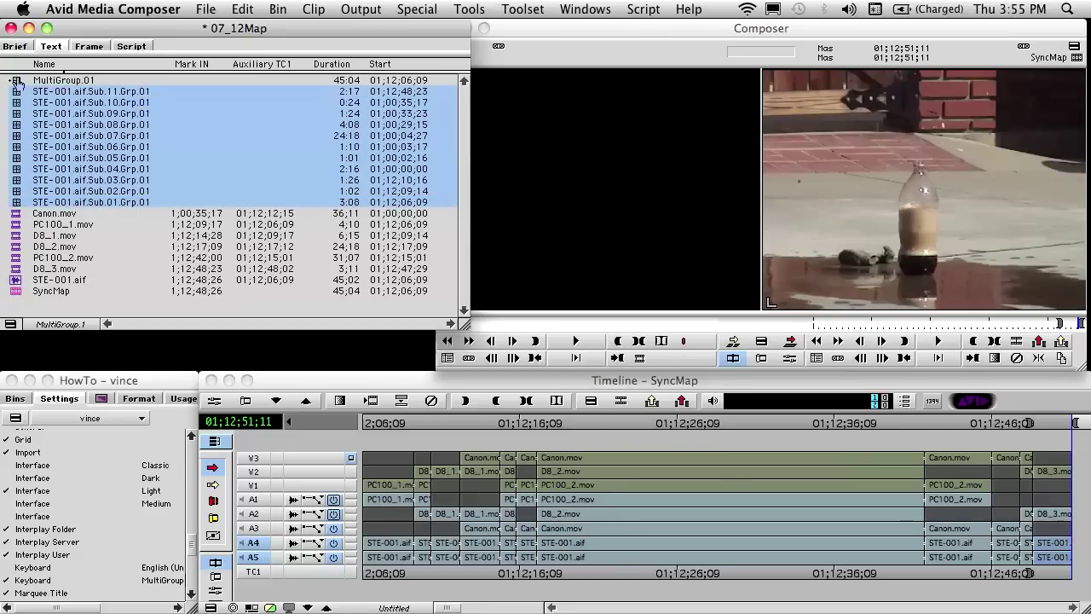
{"action": "key", "text": "Delete"}
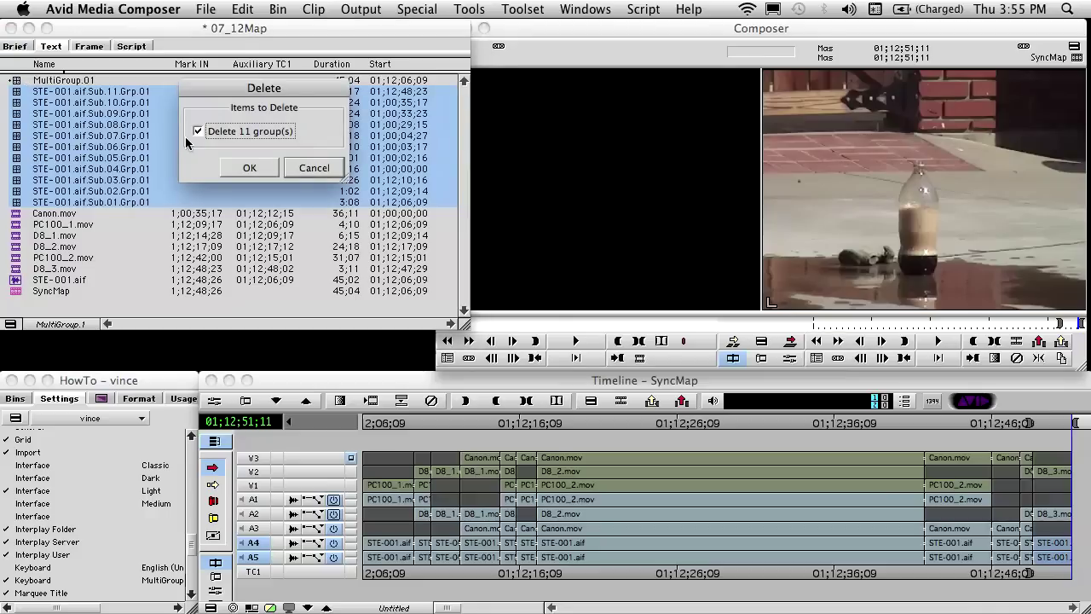
{"action": "left_click", "coordinate": [250, 167]}
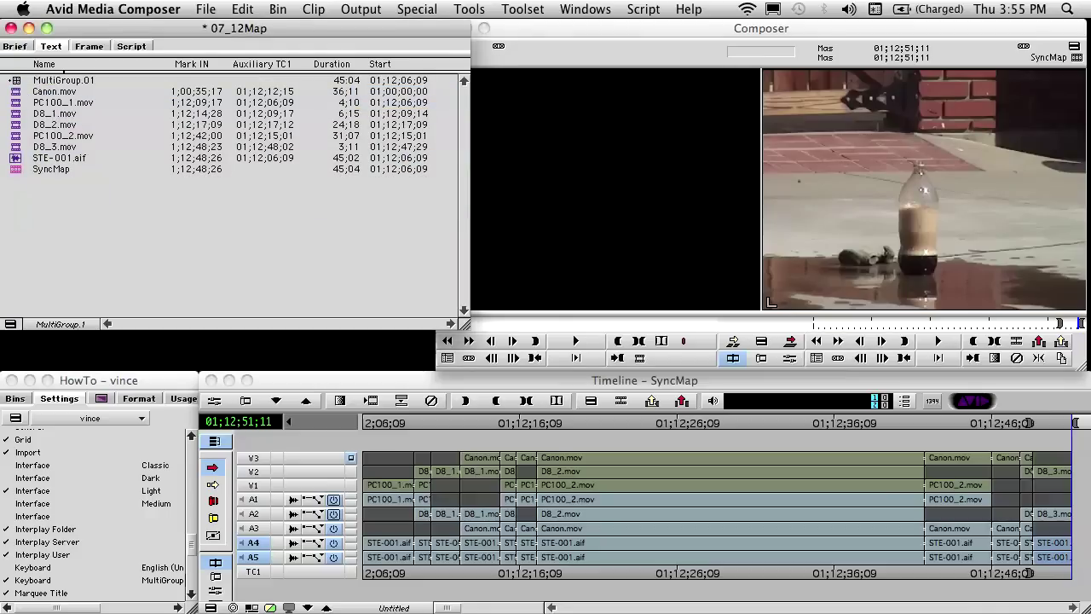
{"action": "left_click_drag", "start_coordinate": [464, 324], "coordinate": [431, 365]}
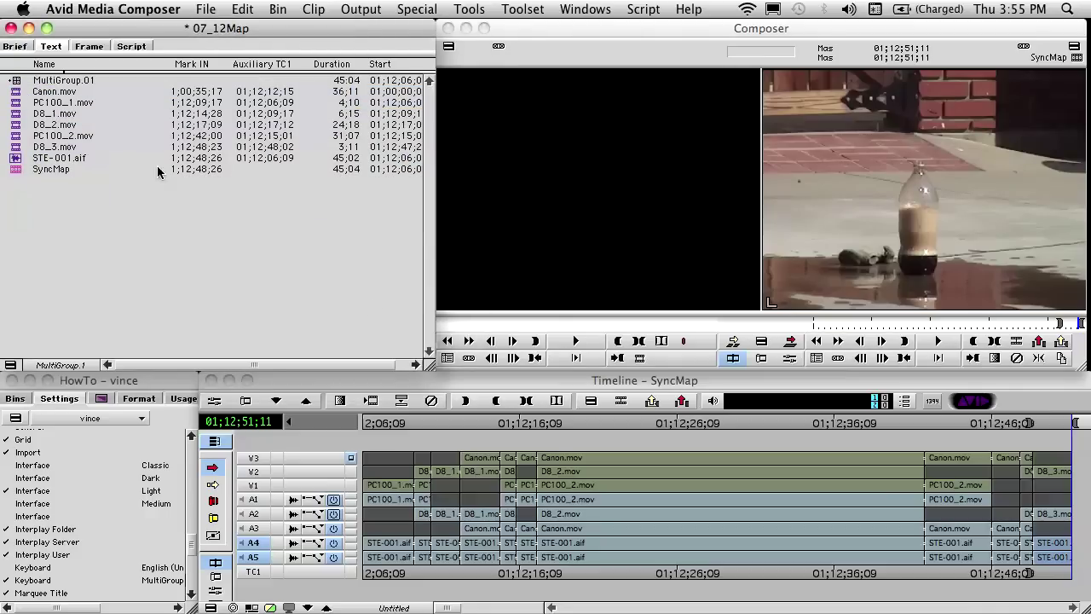
Load MultiGroup.01 as the source, switch it to quad split view and play through its synced angles.
{"action": "double_click", "coordinate": [13, 82]}
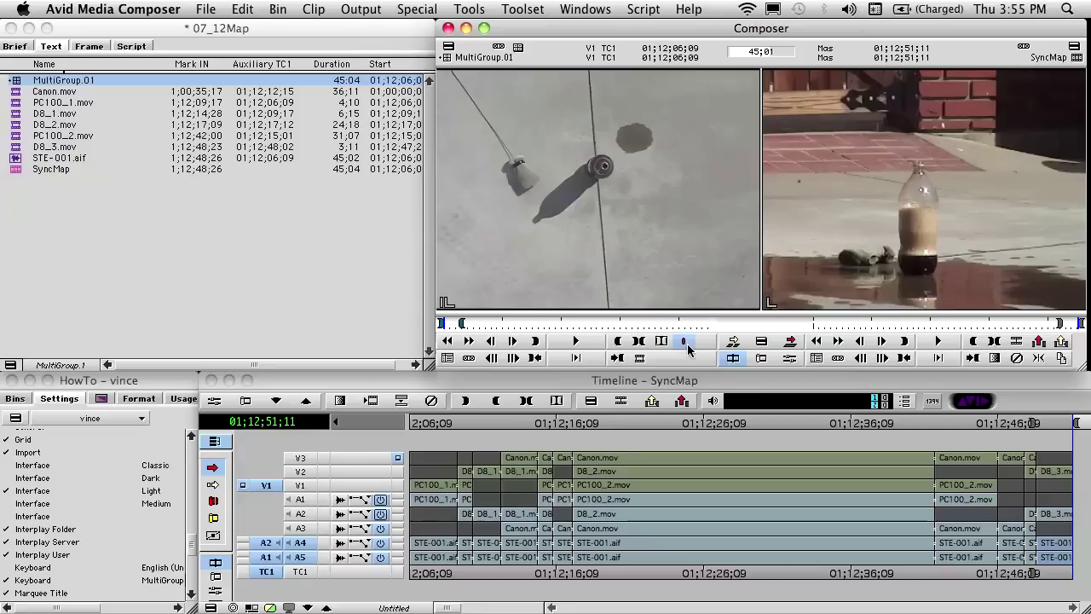
{"action": "left_click", "coordinate": [761, 341]}
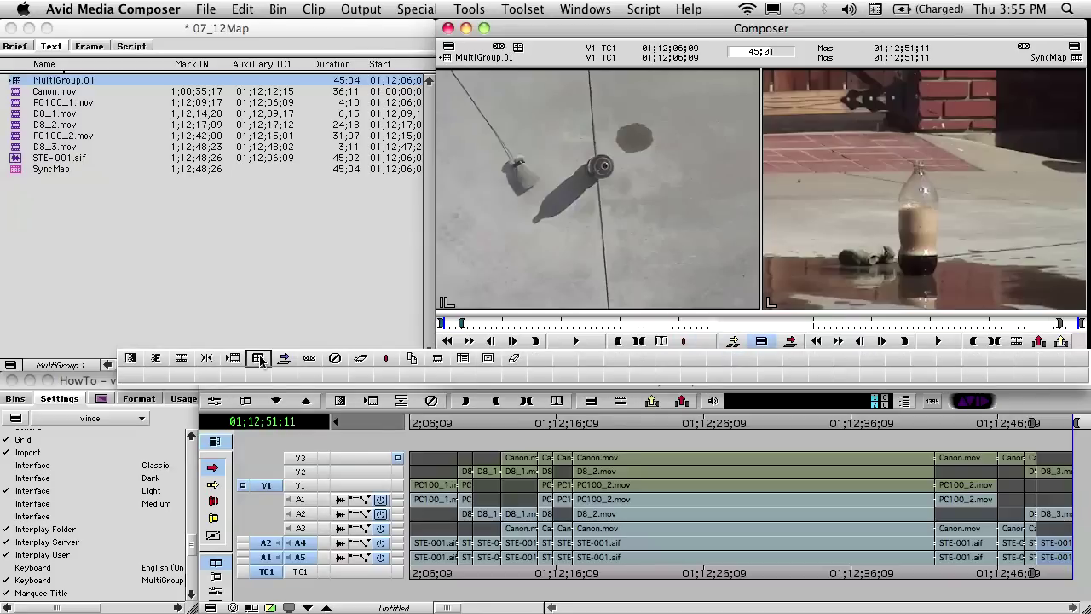
{"action": "left_click", "coordinate": [578, 342]}
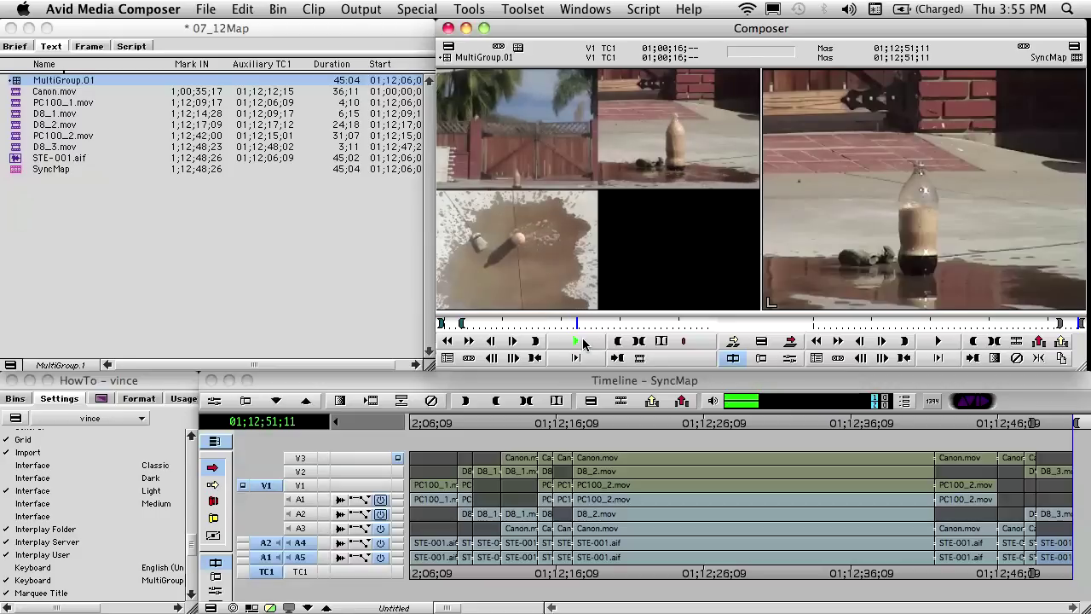
{"action": "left_click", "coordinate": [577, 341]}
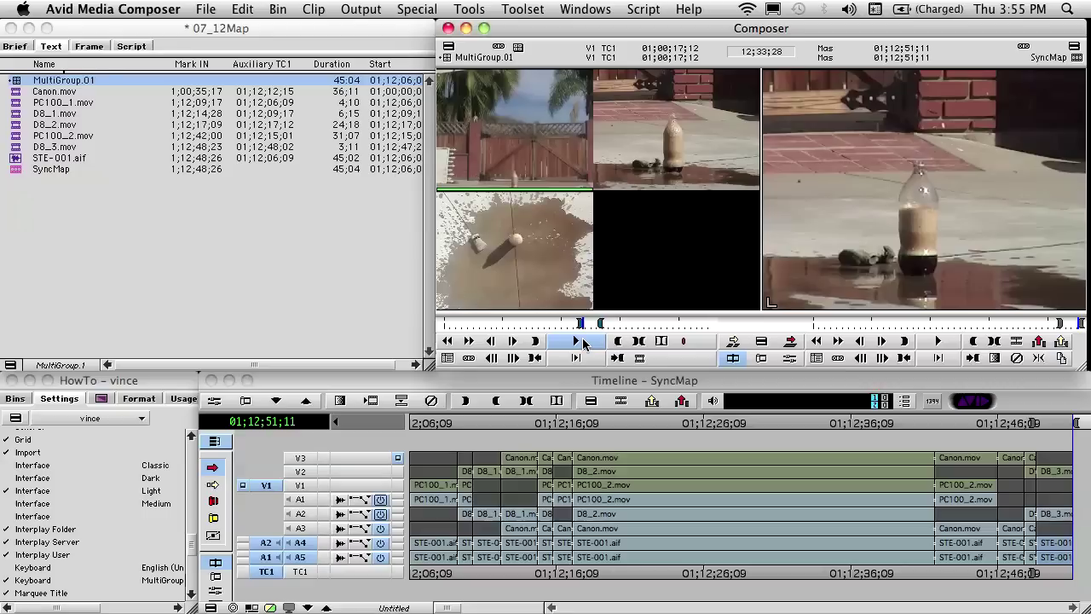